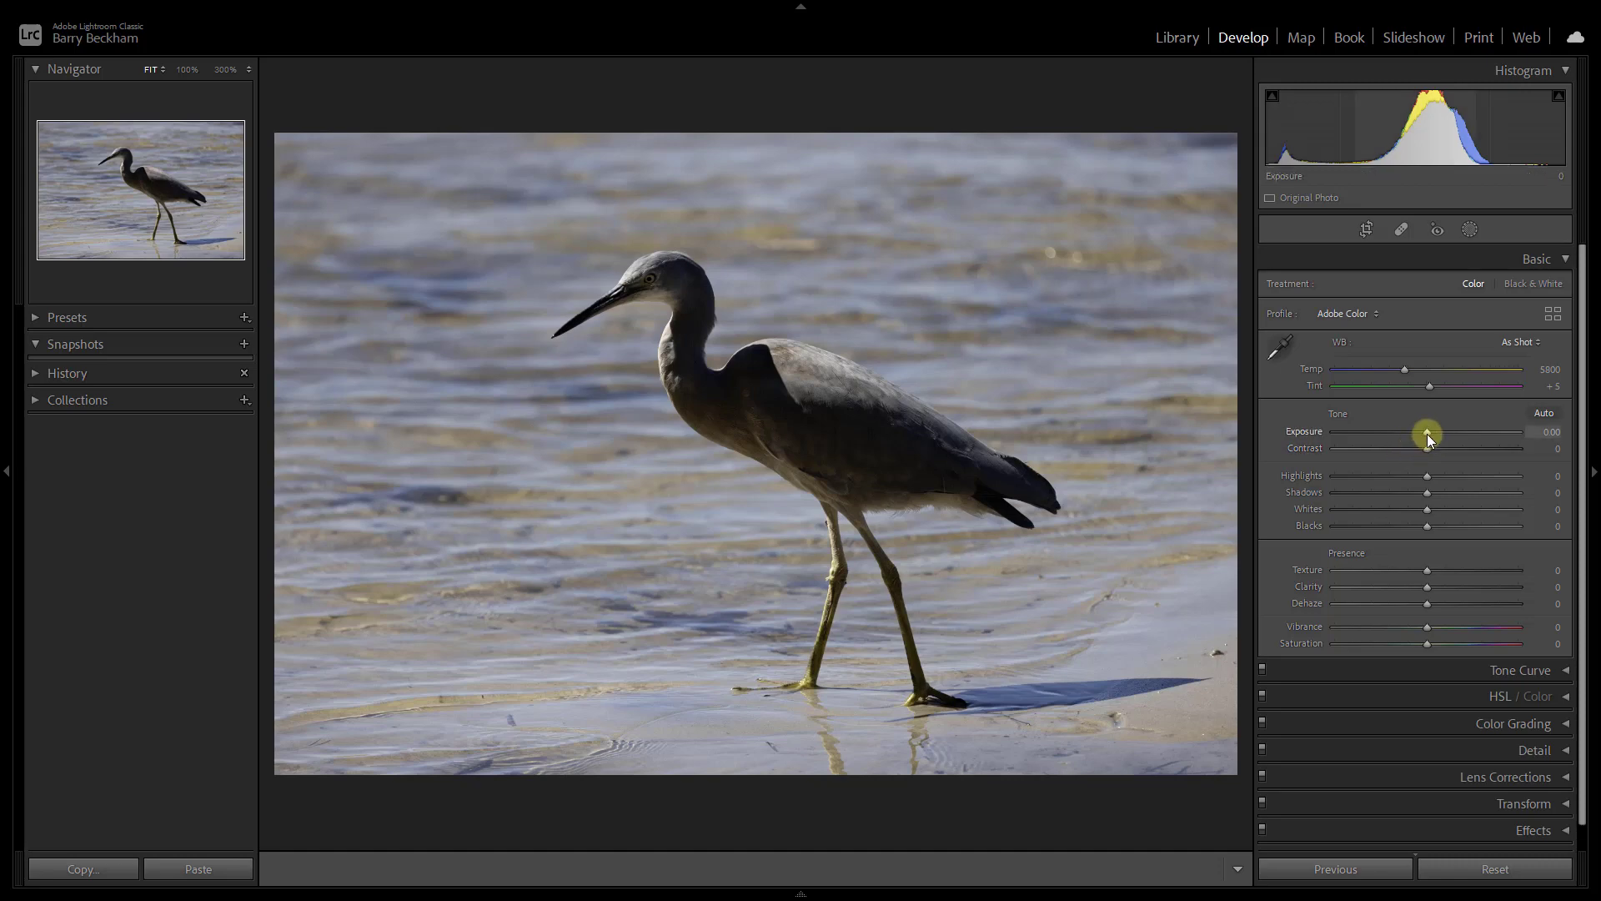
# Try raising the whole photo's Exposure to +1.29 and reset it
pyautogui.moveTo(1427, 433)
pyautogui.mouseDown()
pyautogui.moveTo(1398, 434)
pyautogui.moveTo(1450, 437)
pyautogui.mouseUp()
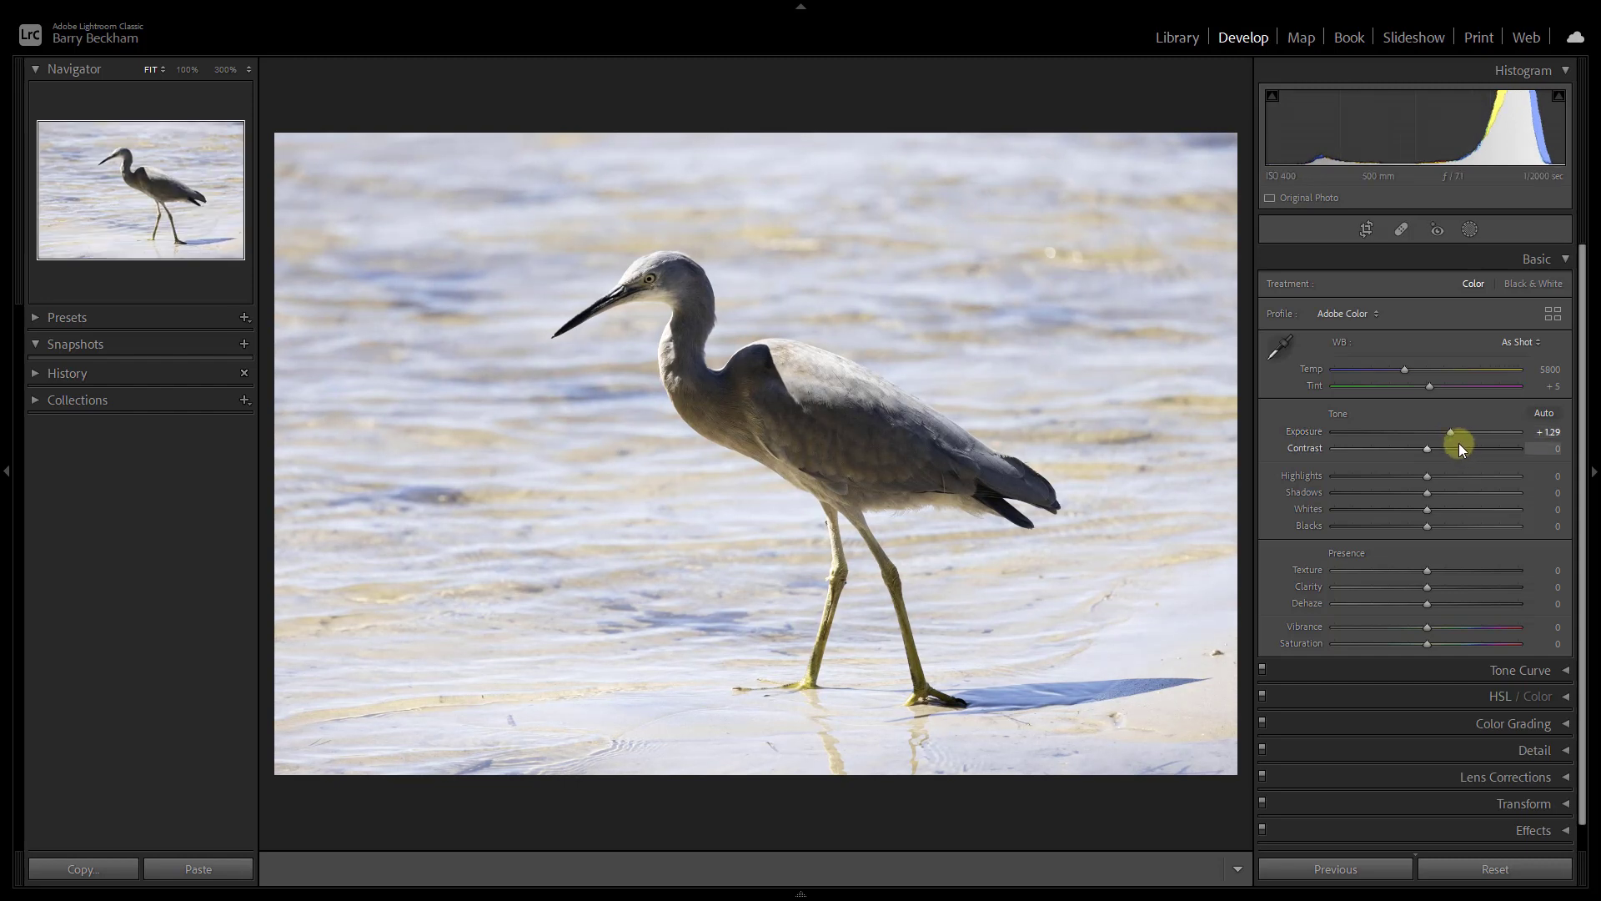
pyautogui.doubleClick(1452, 432)
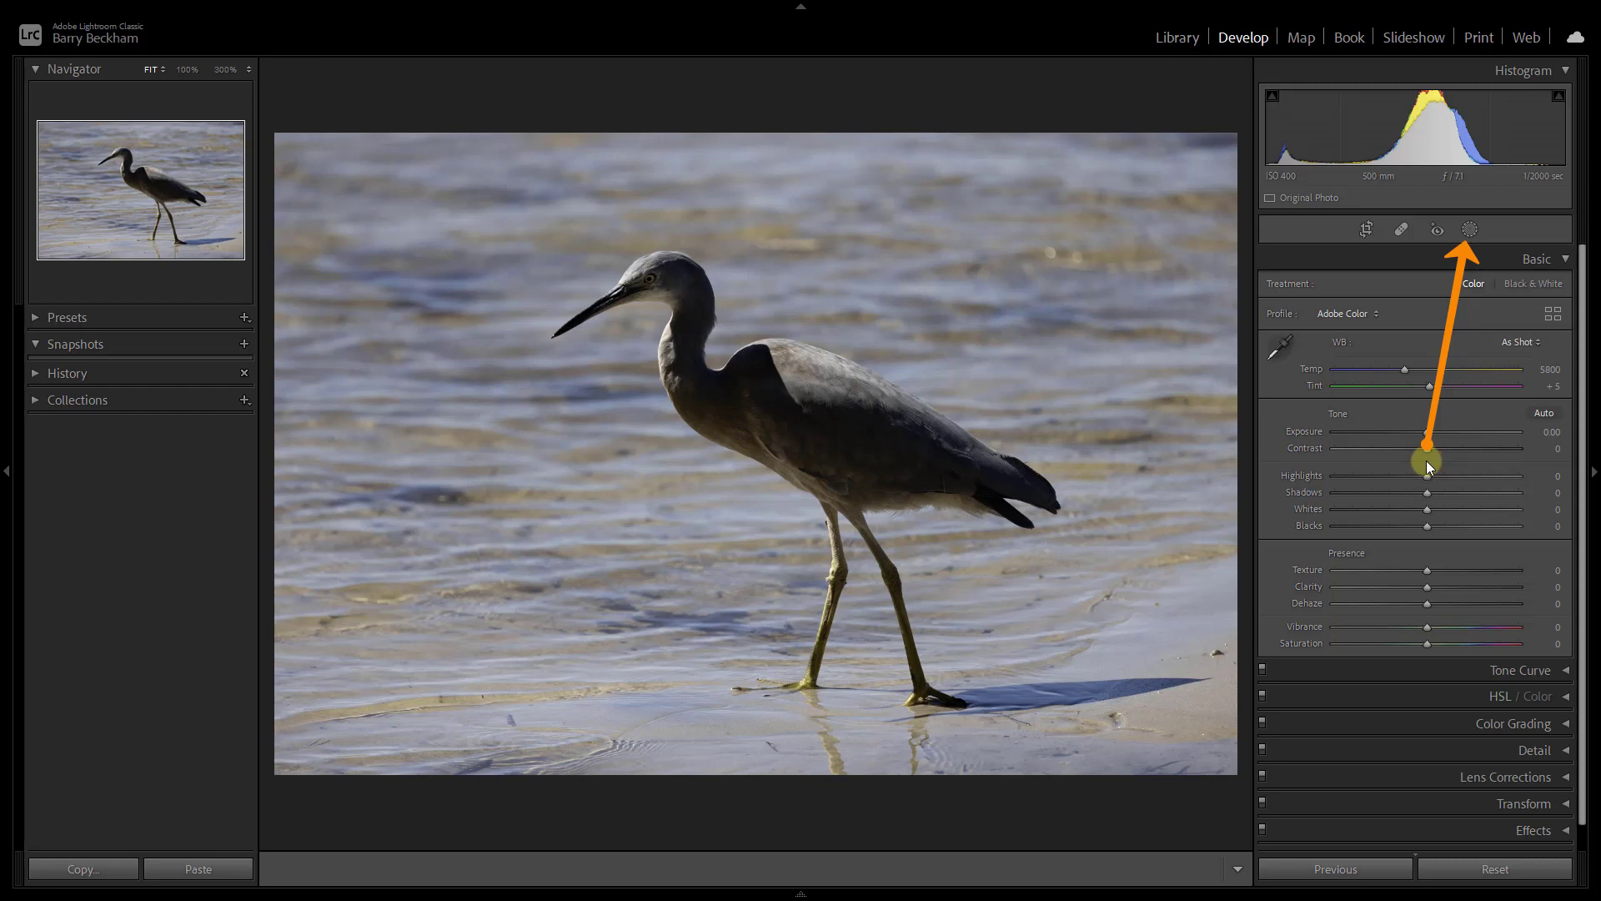
# Collapse the Basic adjustments and create a new mask that automatically selects the heron as the subject
pyautogui.click(1565, 260)
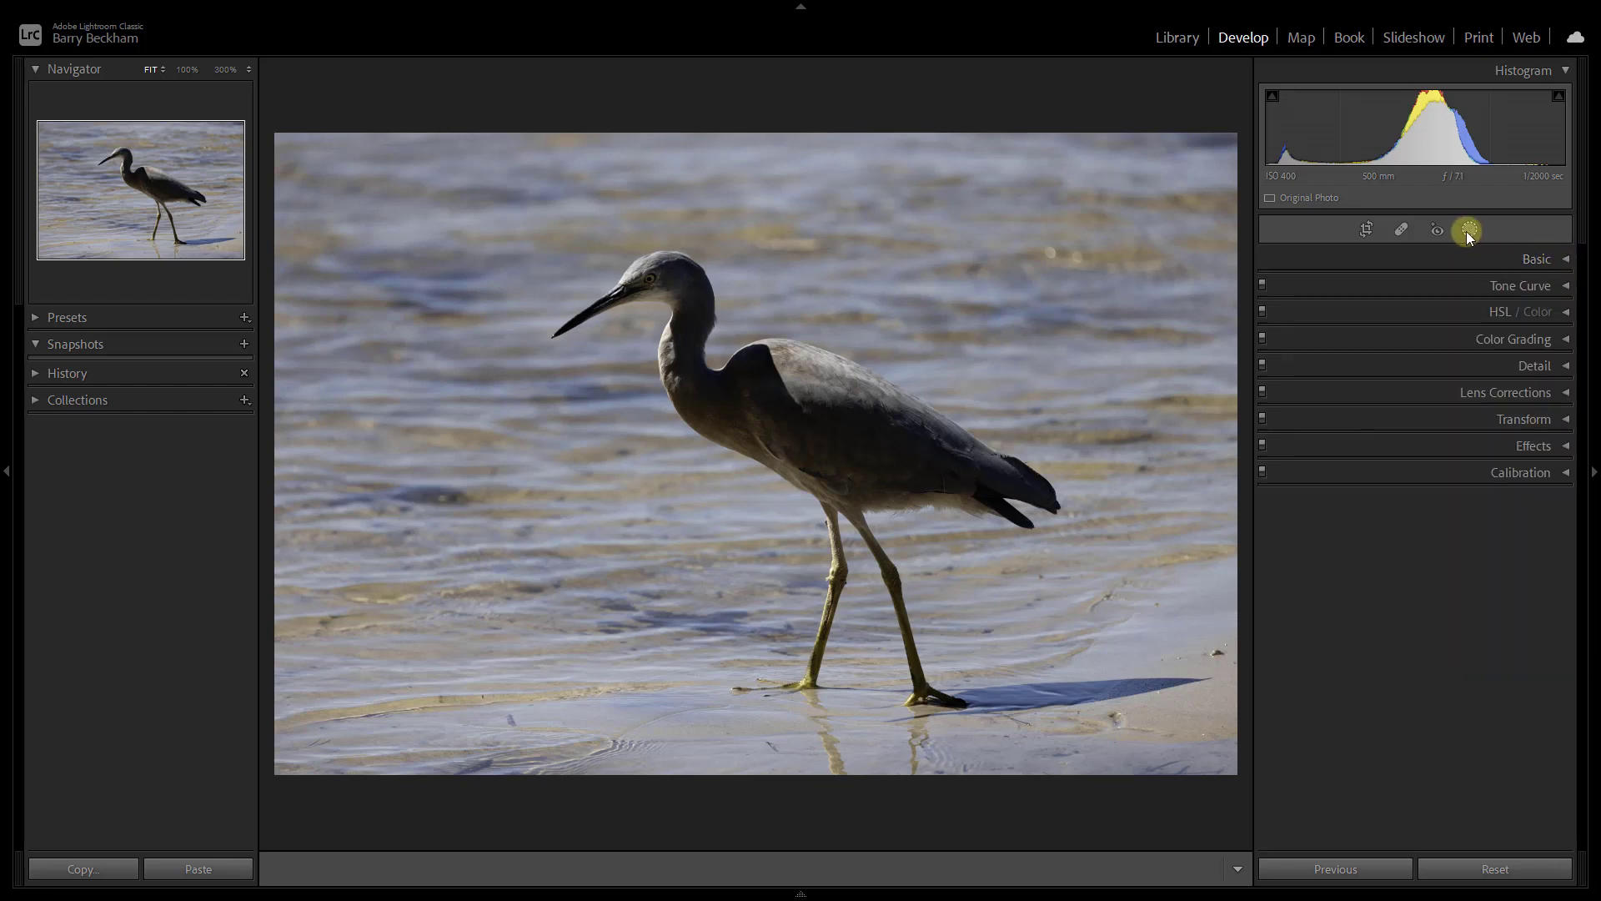
pyautogui.click(1468, 230)
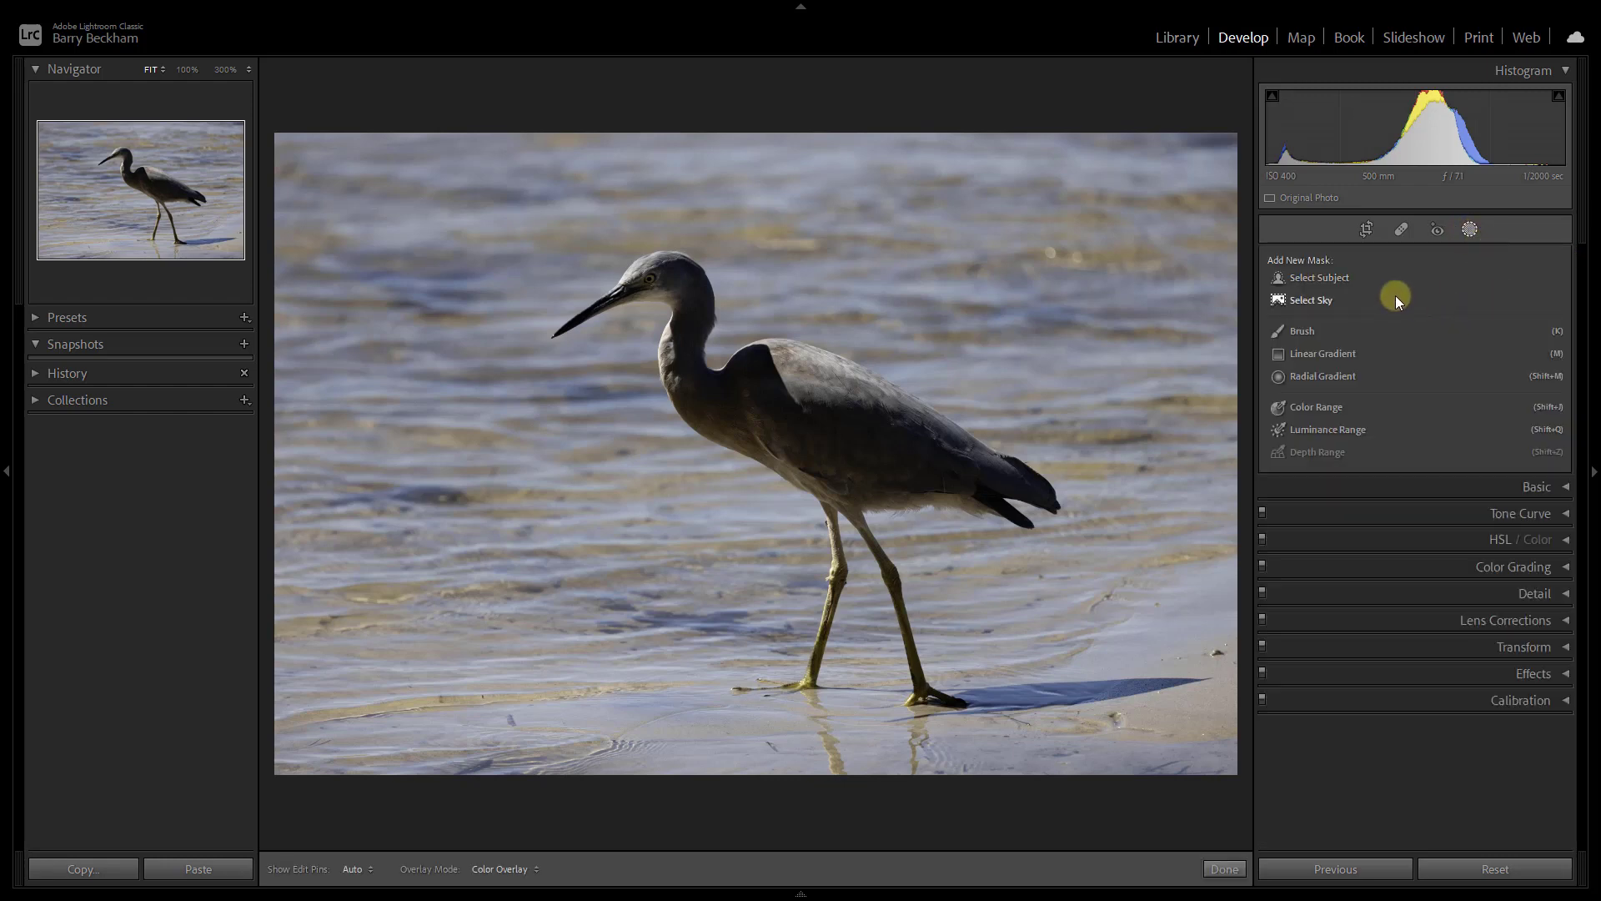
pyautogui.click(1312, 277)
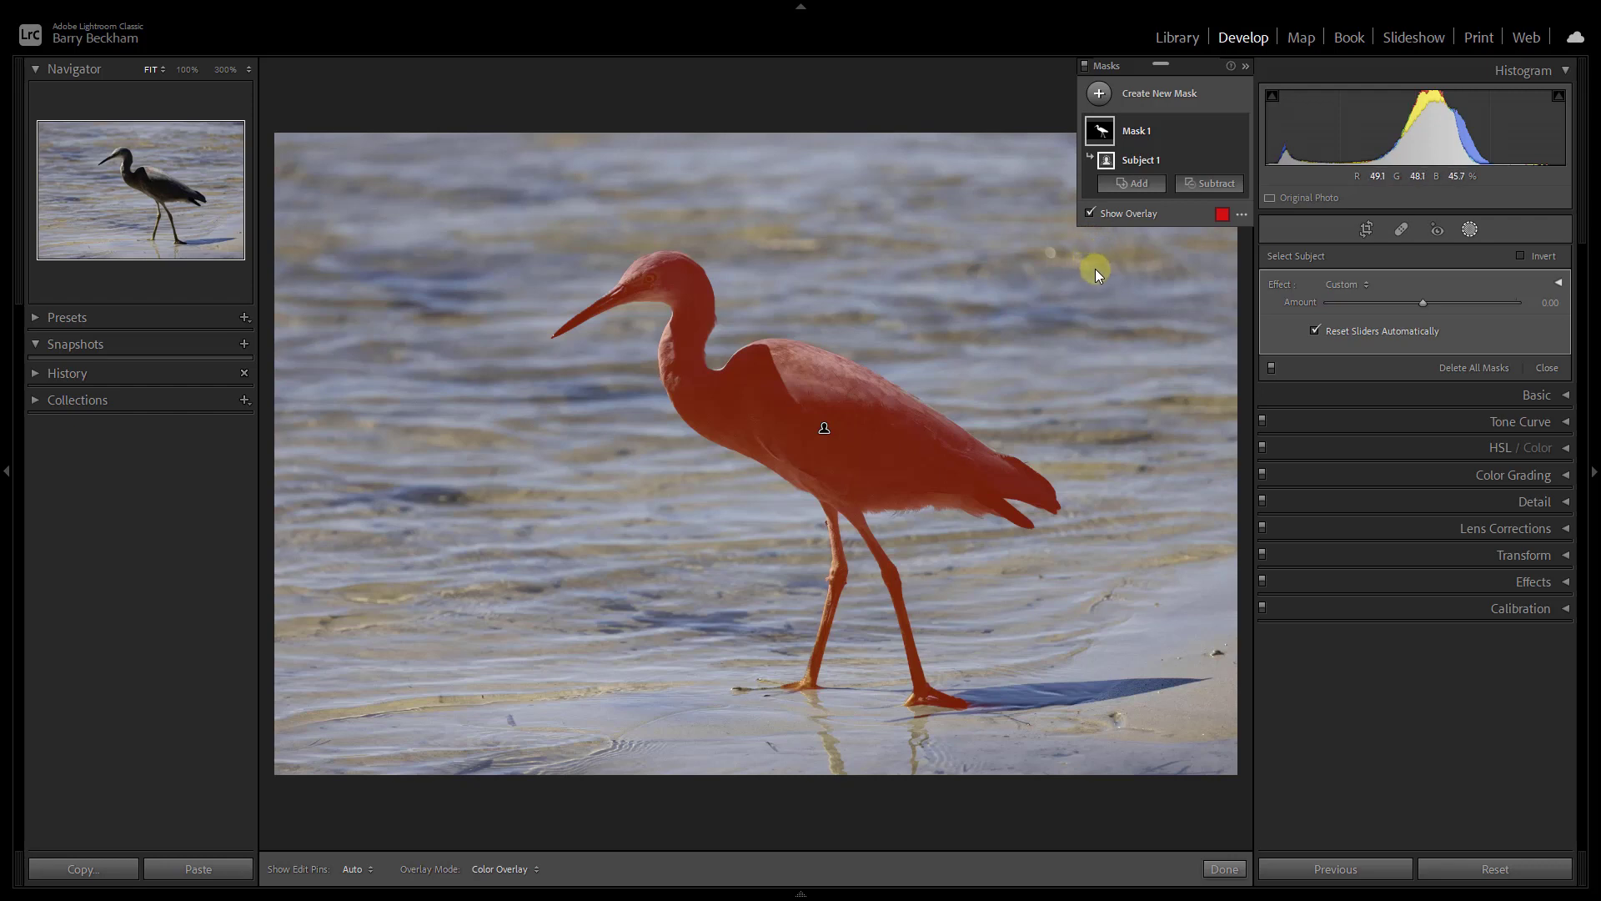
# Rename the subject mask as Heron and expand it to show its components
pyautogui.doubleClick(1137, 134)
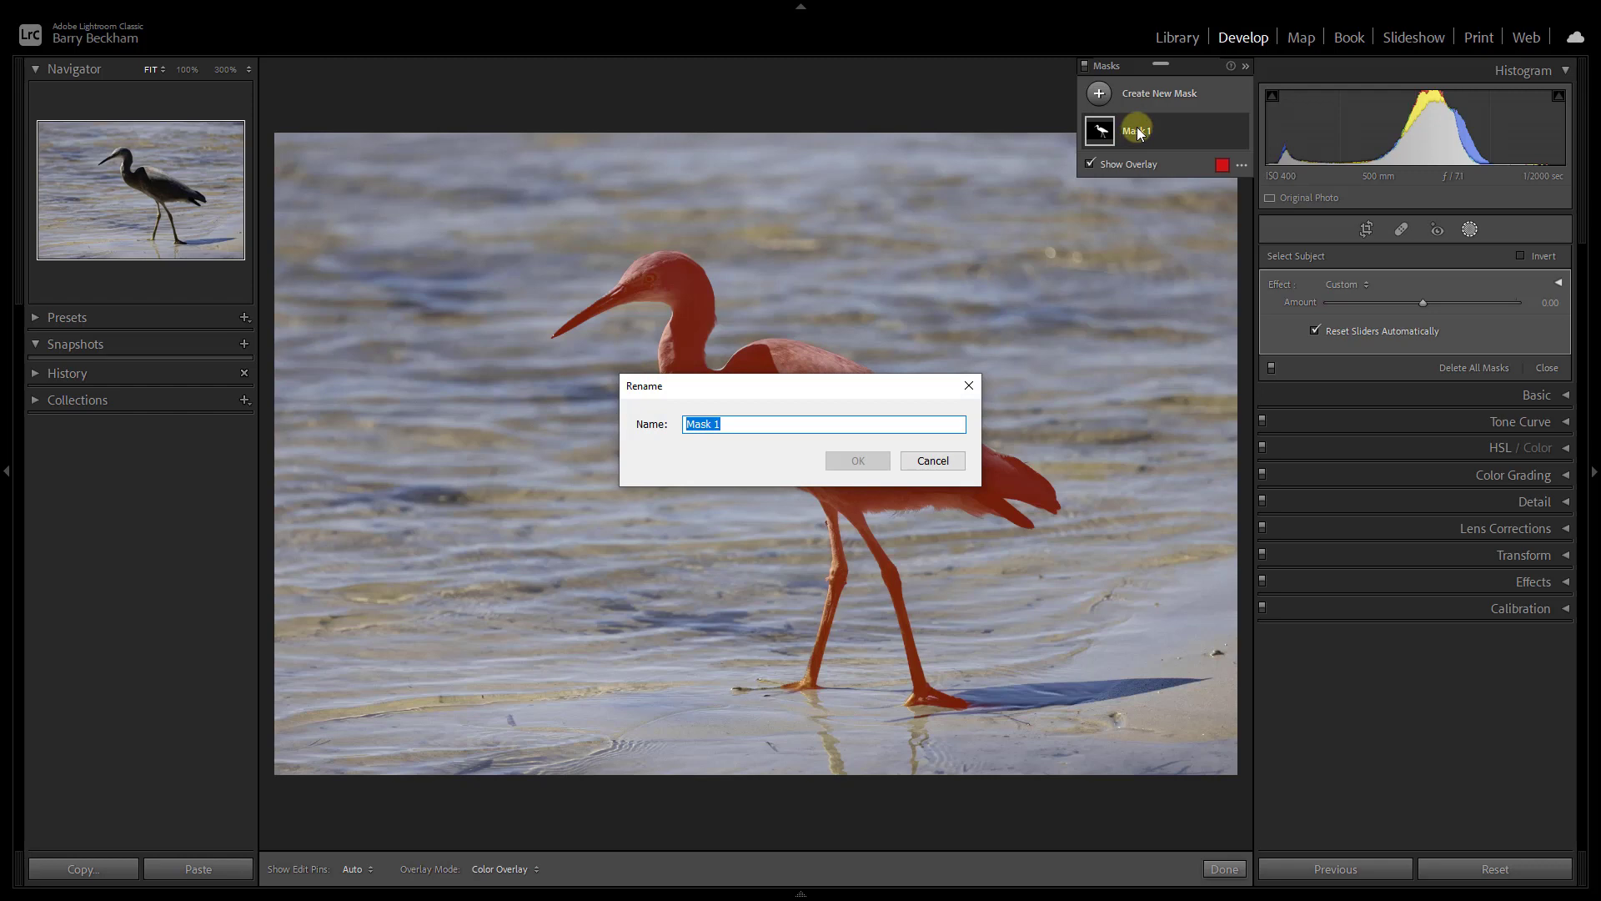
pyautogui.write('Heron')
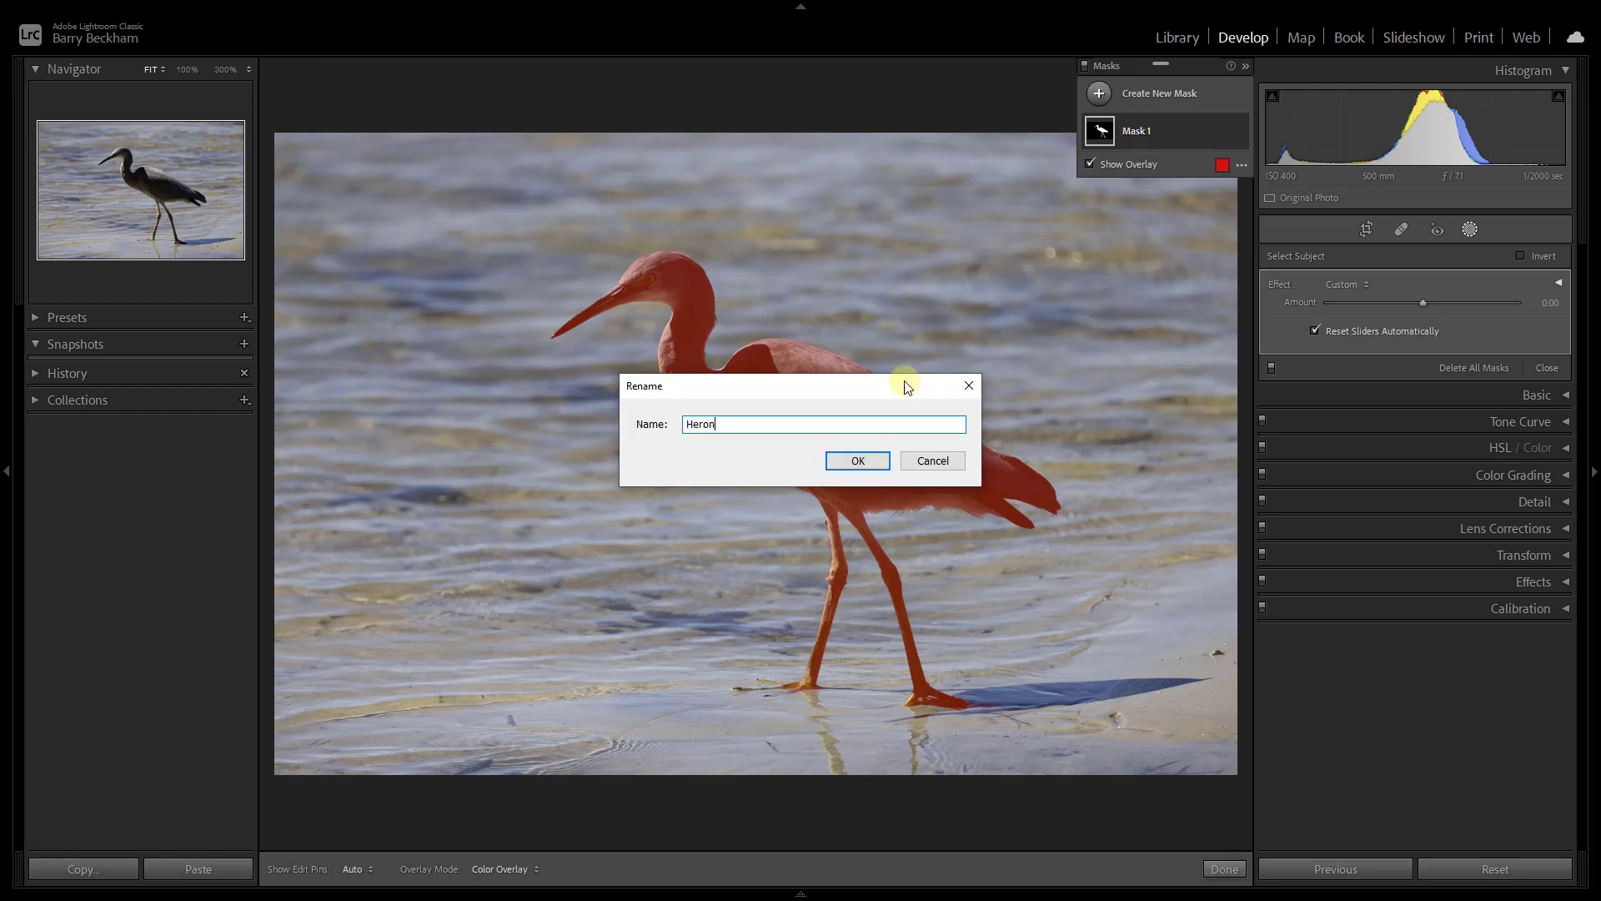
pyautogui.click(854, 462)
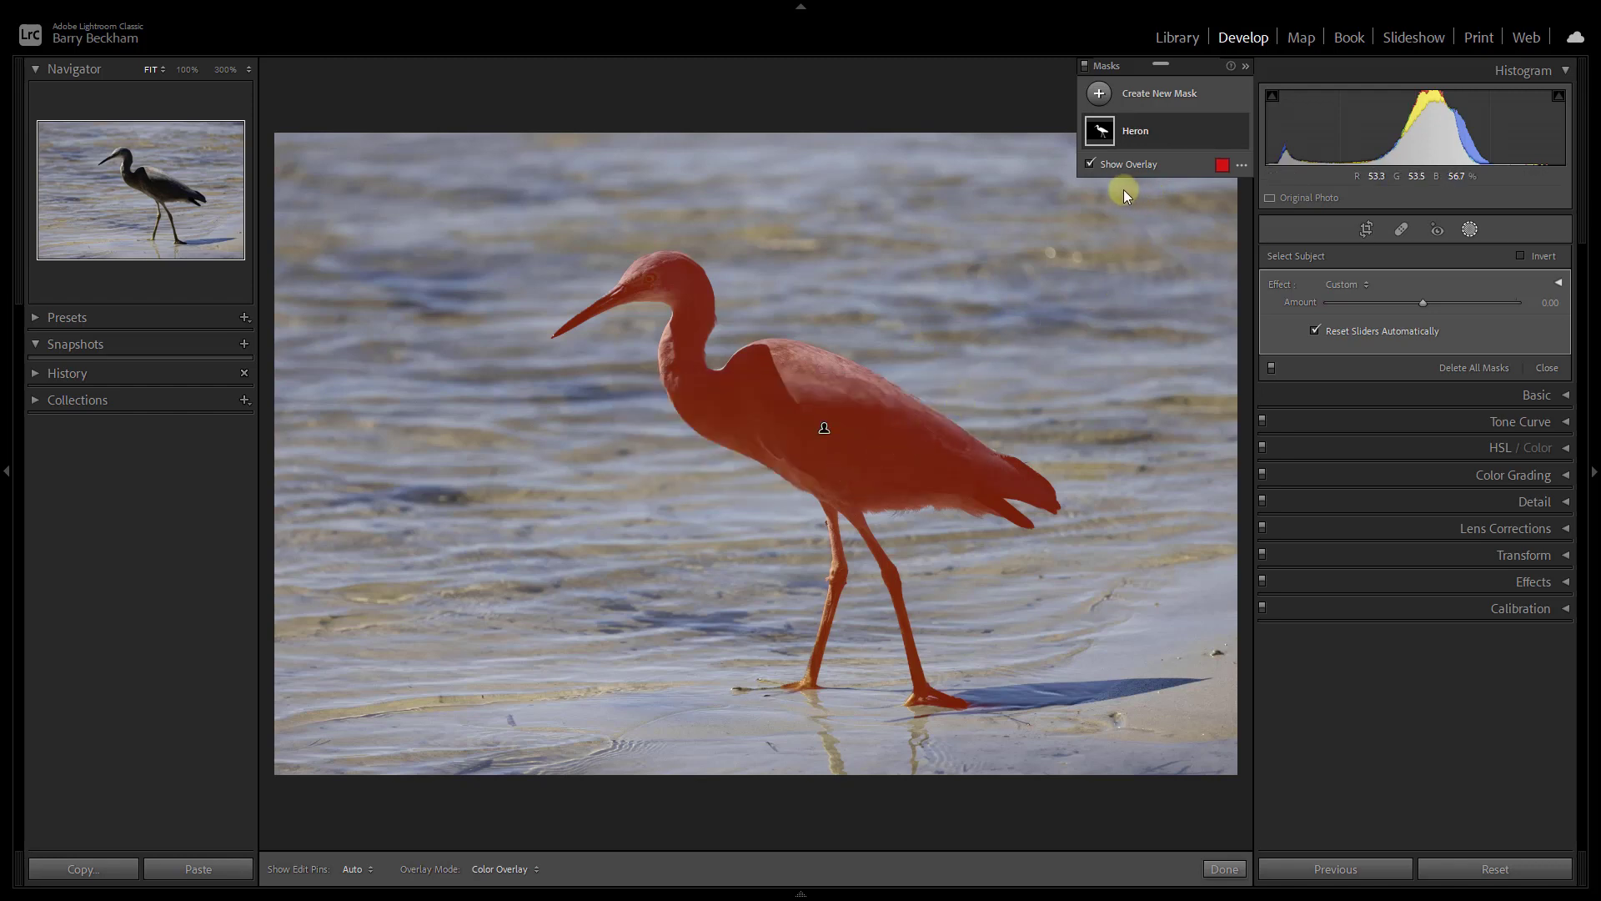
pyautogui.click(1100, 131)
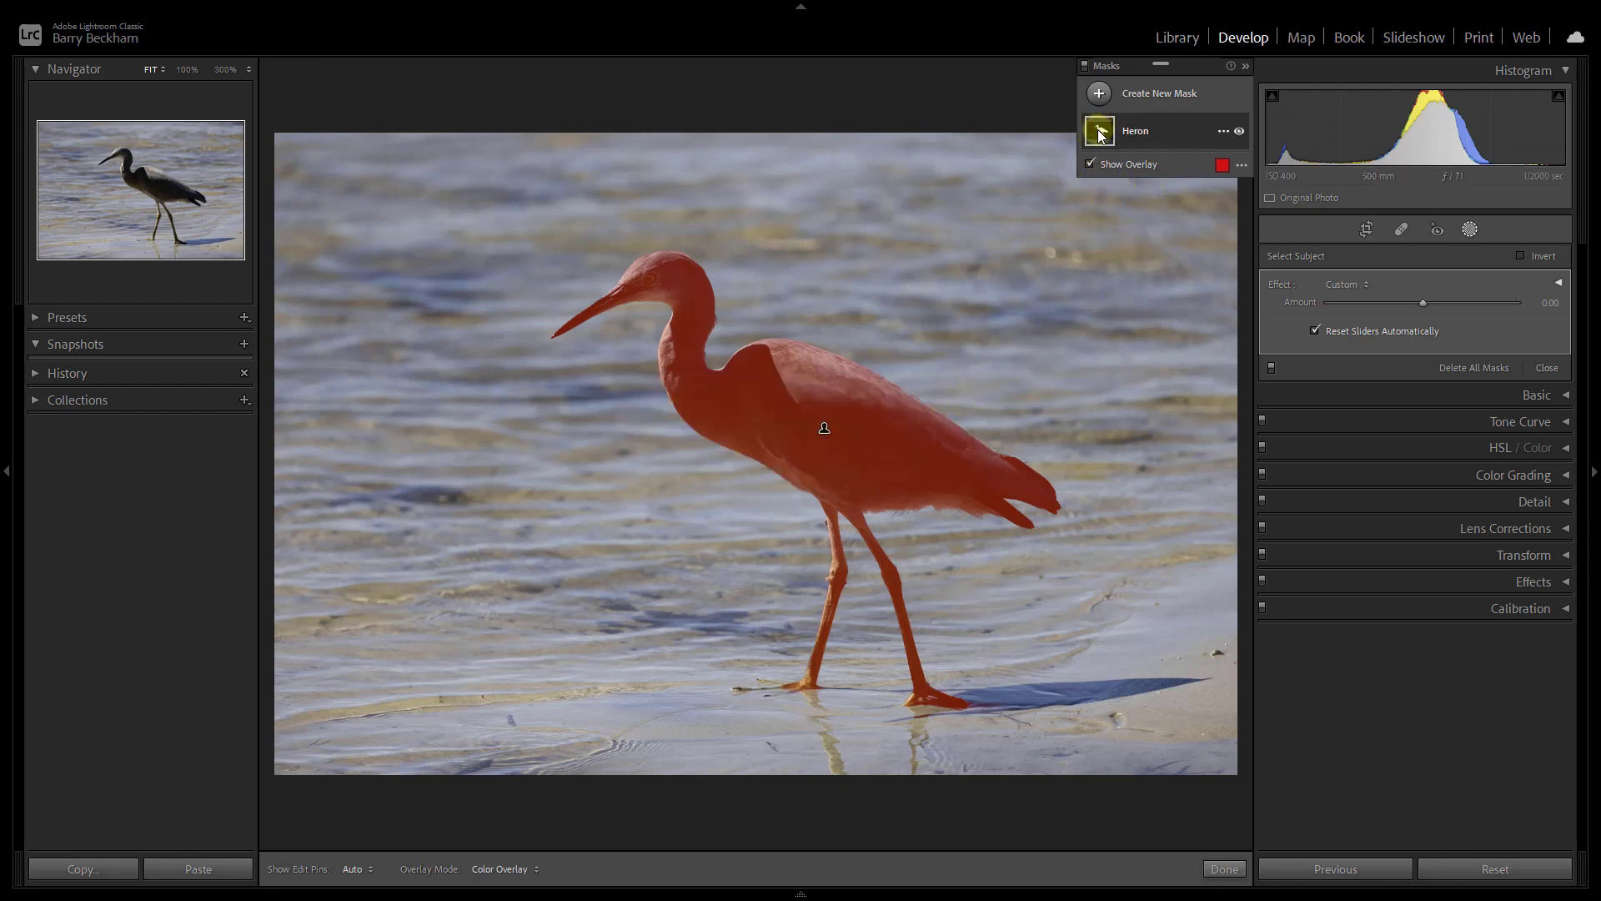
pyautogui.click(1102, 134)
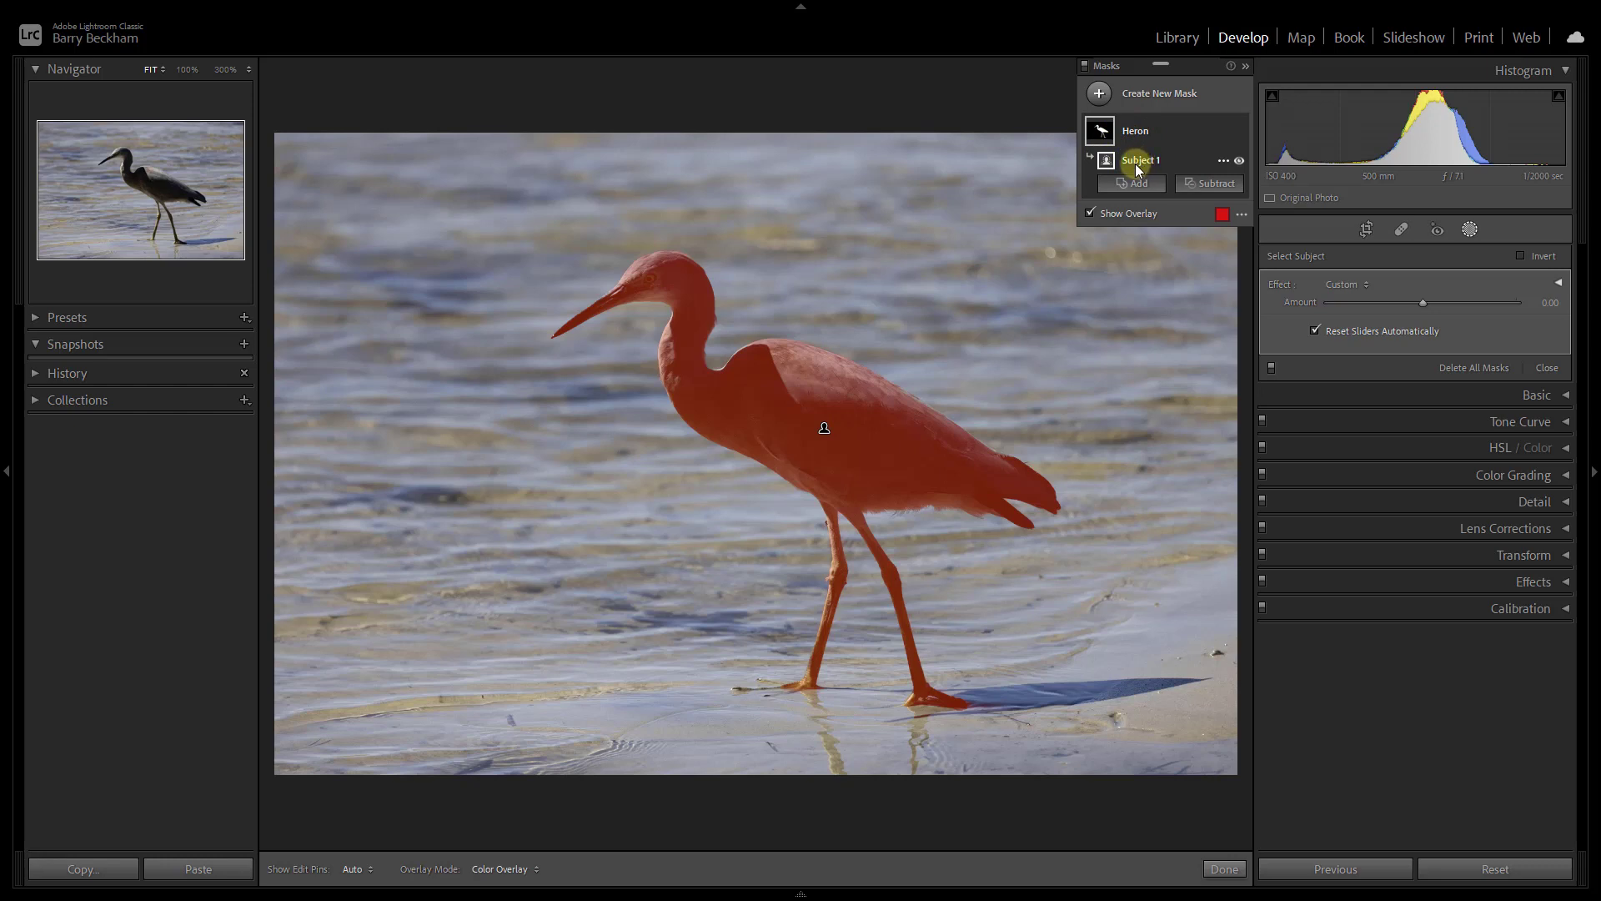
# Examine the Heron mask's subtraction choices, overlay display, mask options and the available new mask types
pyautogui.click(1206, 184)
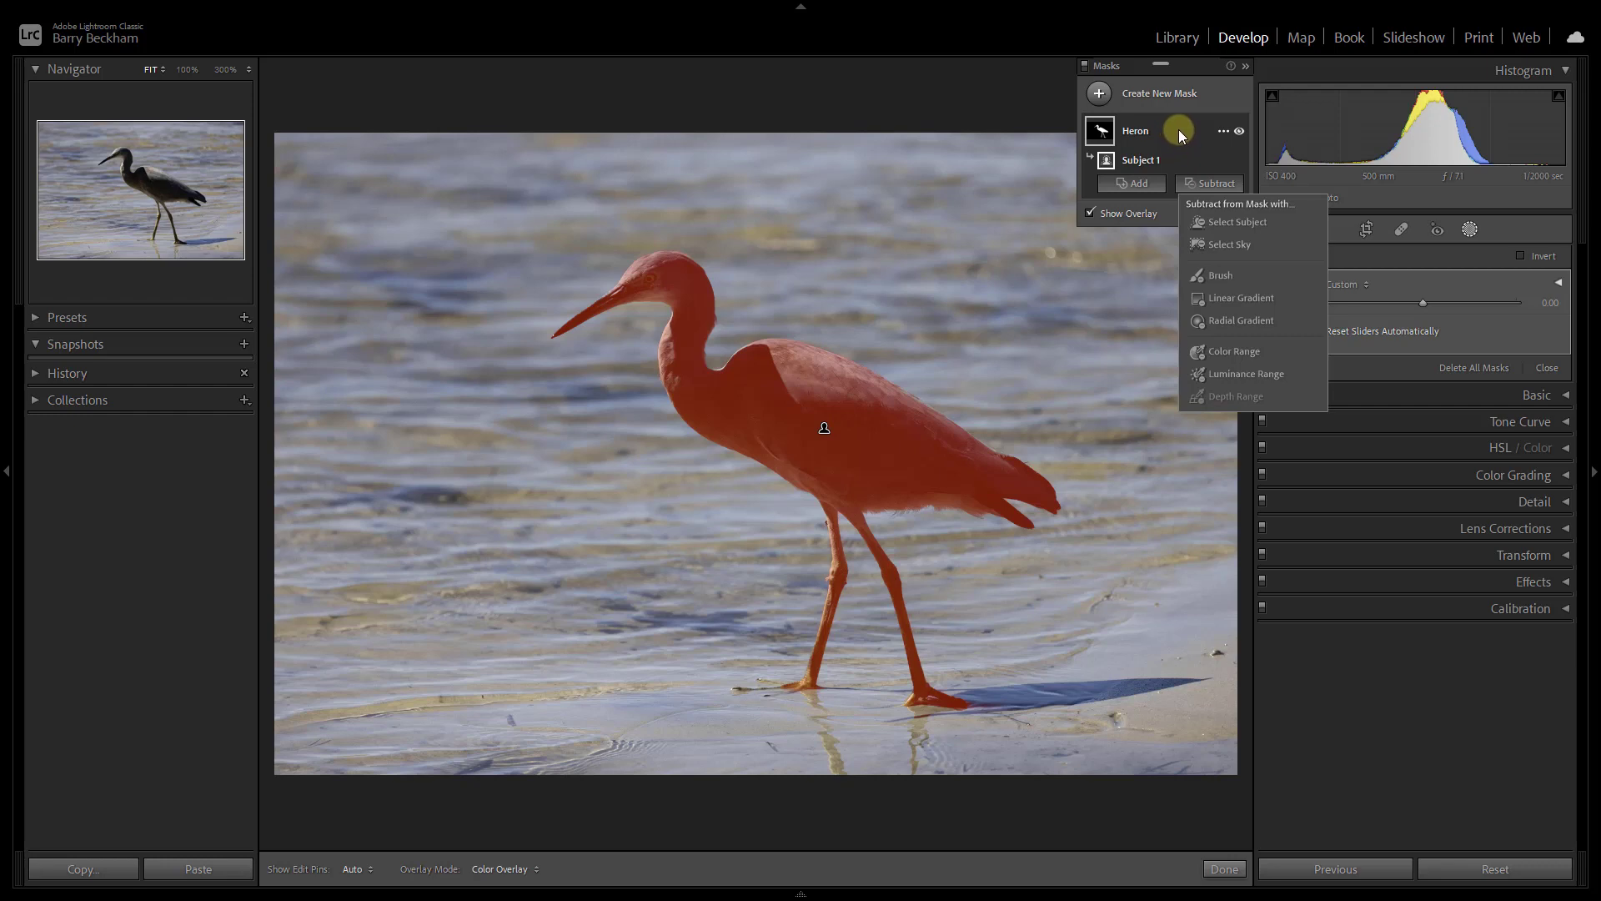
pyautogui.click(1089, 213)
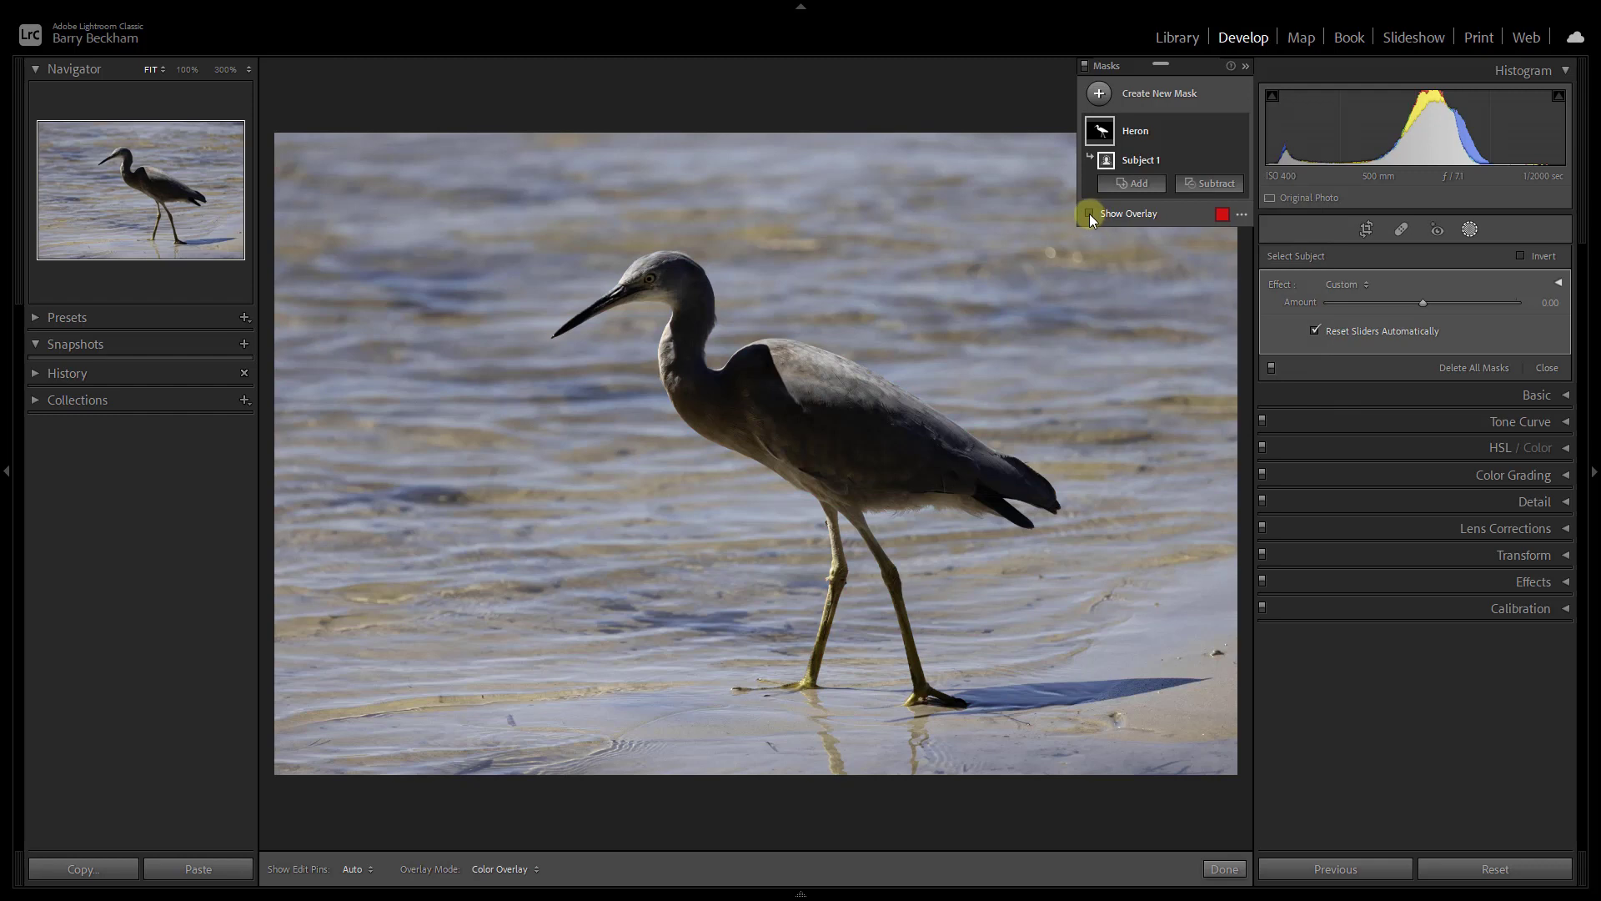
pyautogui.click(1089, 213)
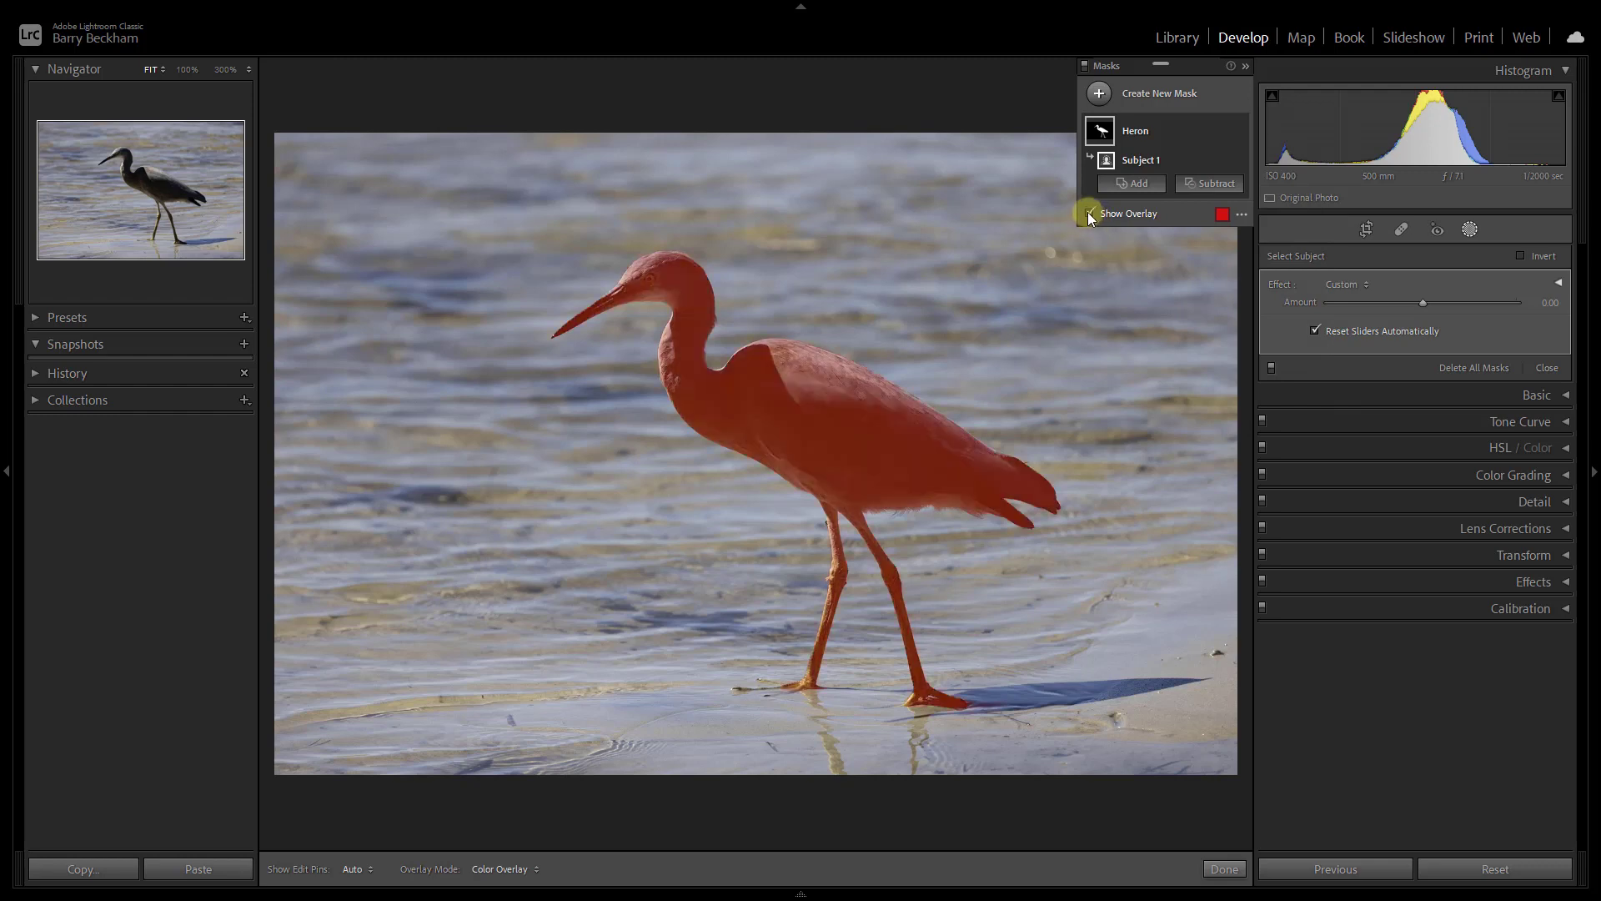
pyautogui.click(1089, 213)
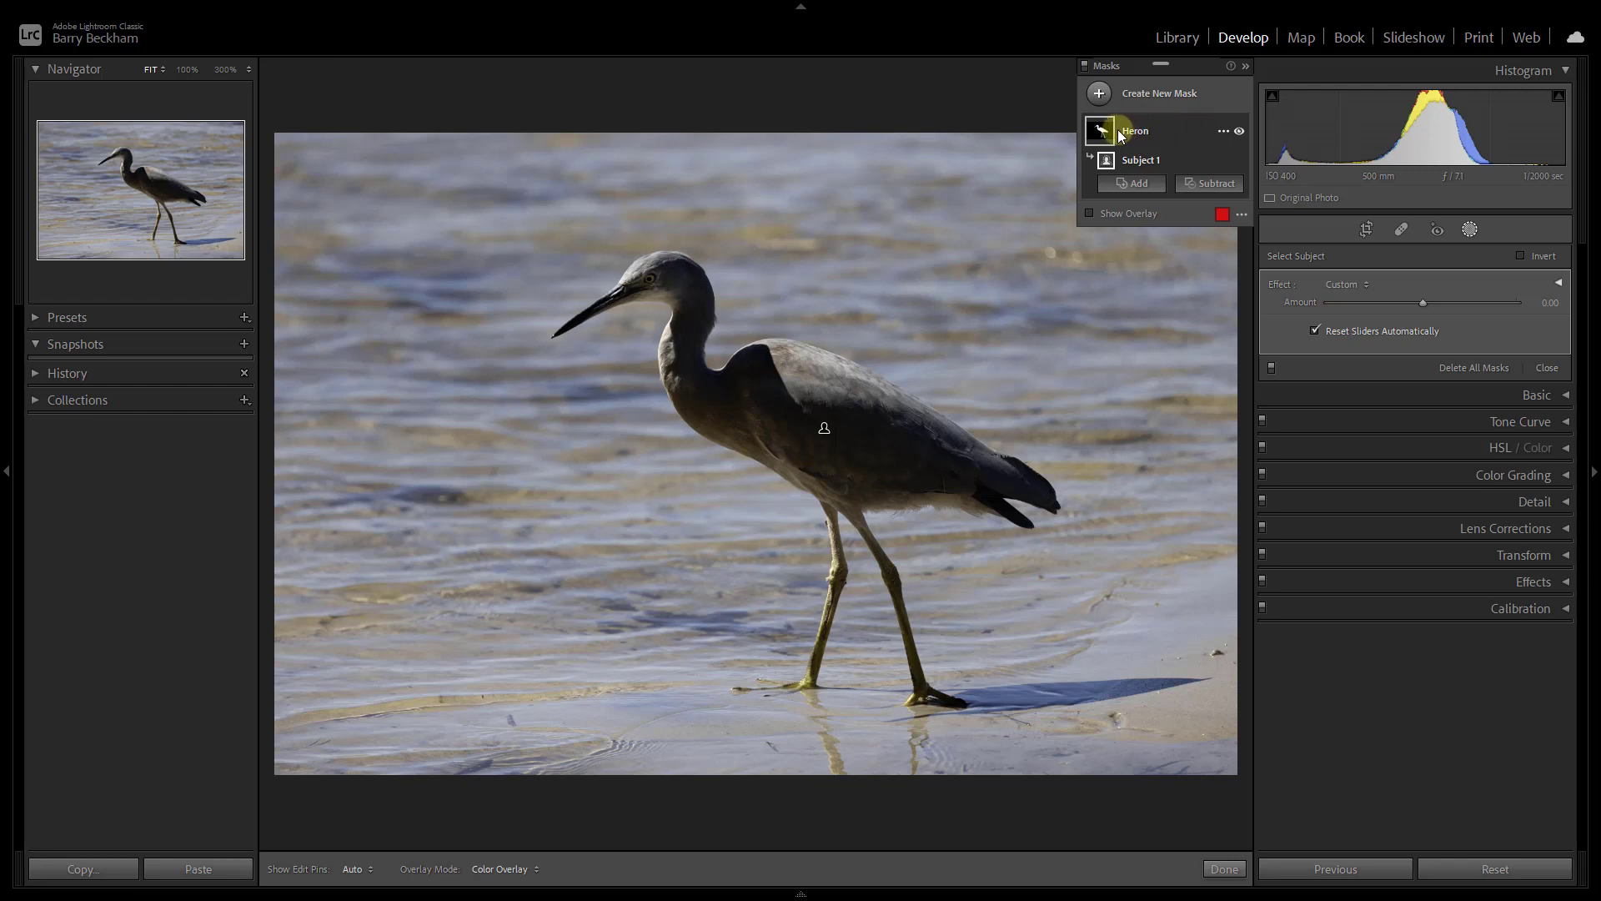
pyautogui.moveTo(1101, 133)
pyautogui.click(1223, 132)
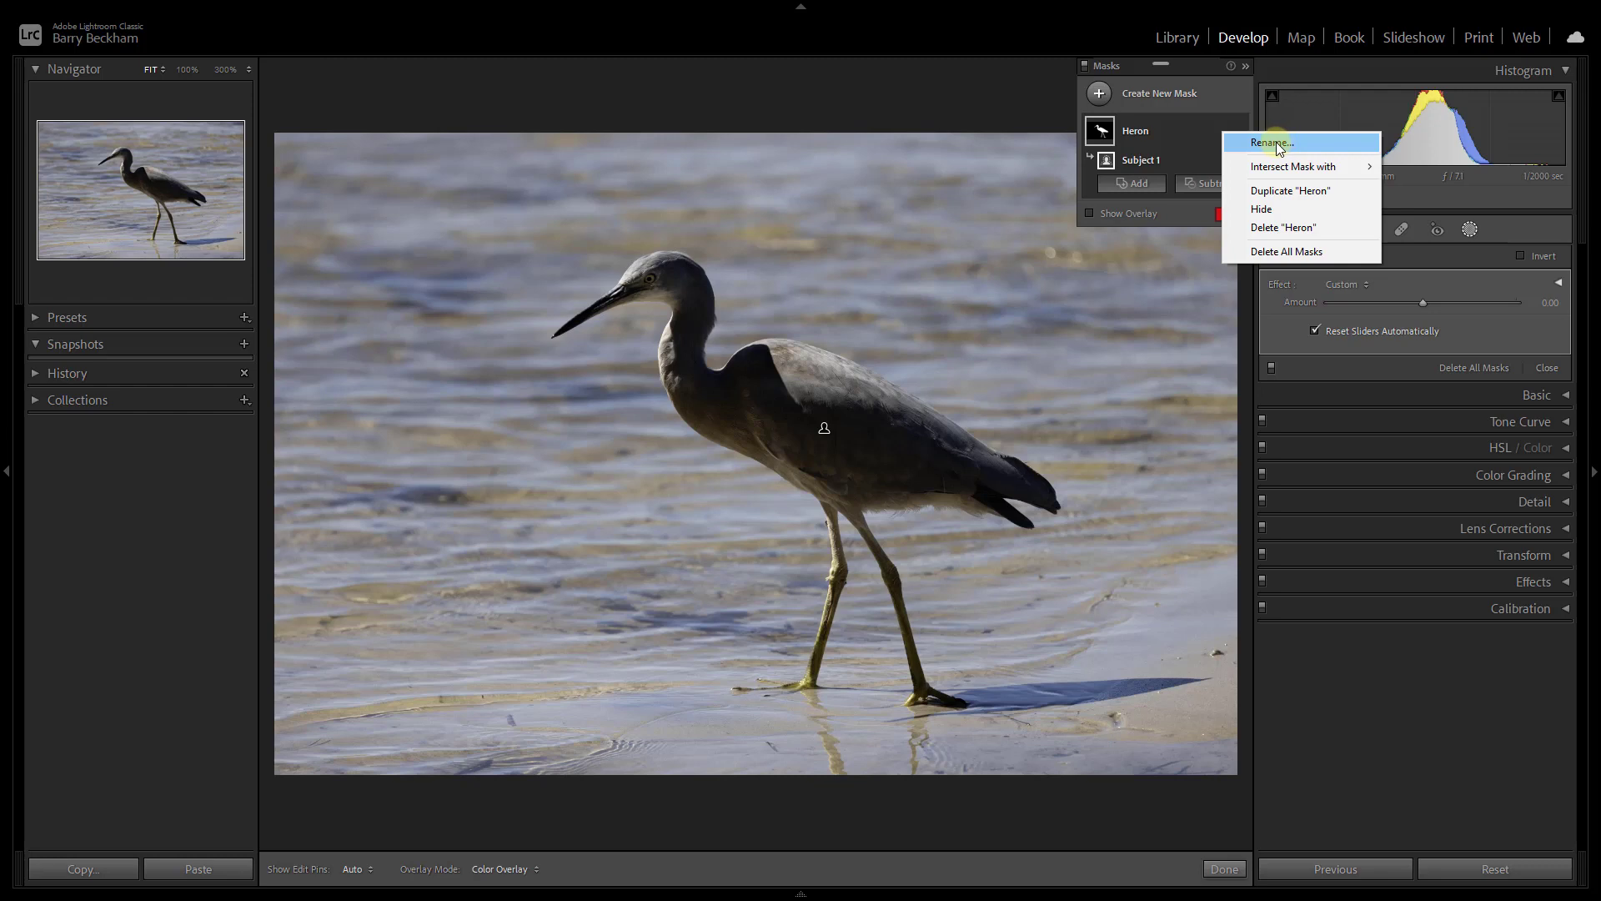
pyautogui.moveTo(1279, 167)
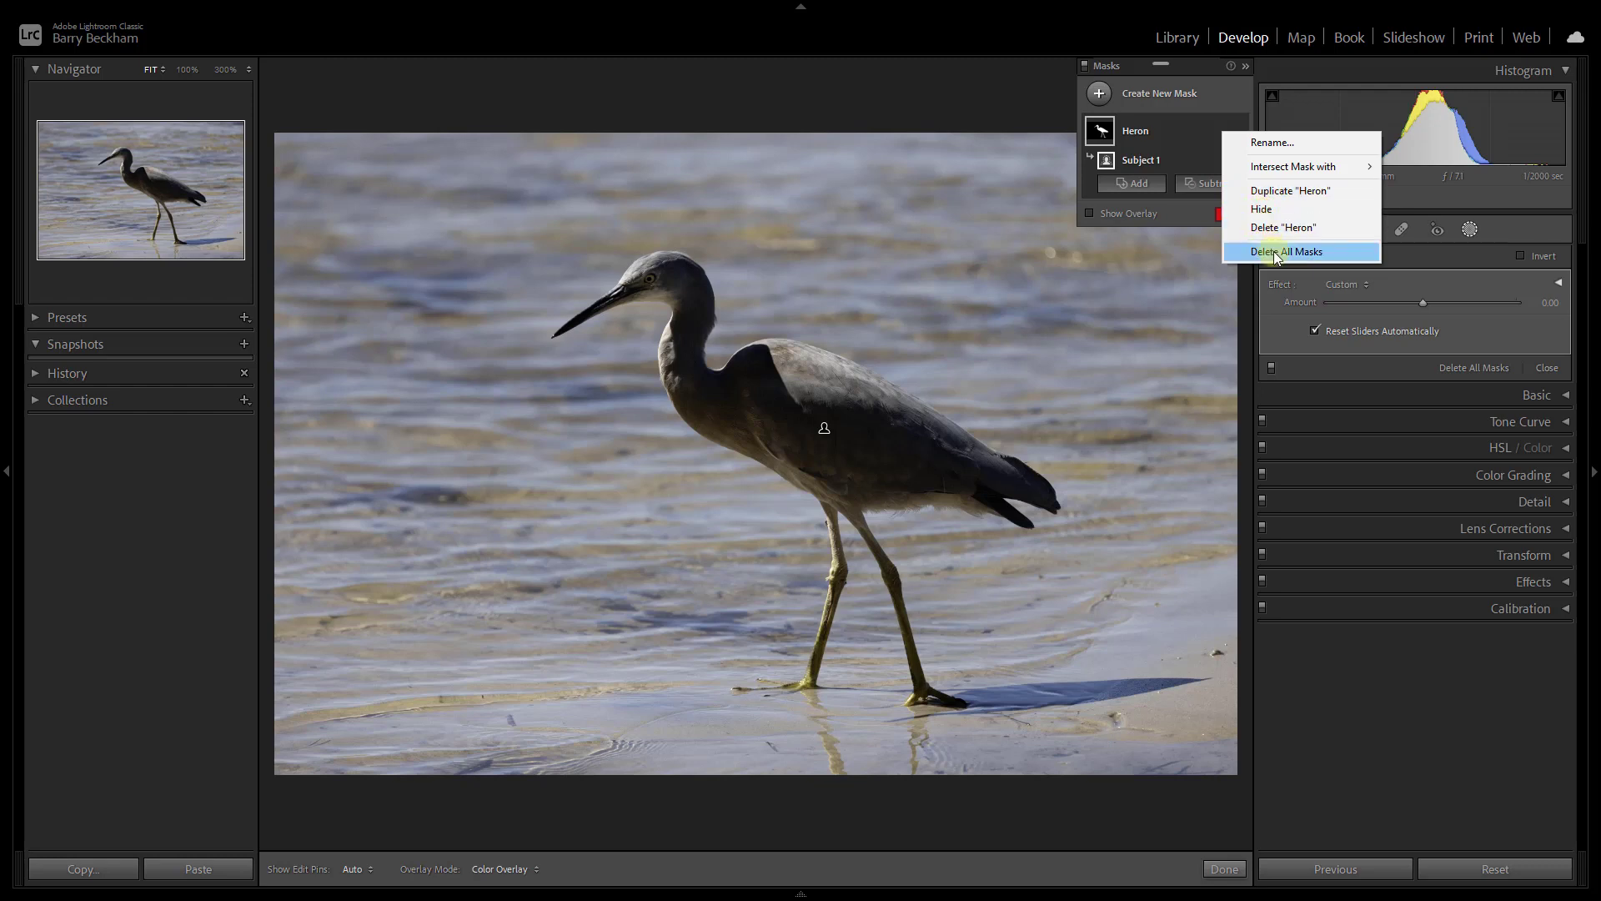
pyautogui.click(1213, 96)
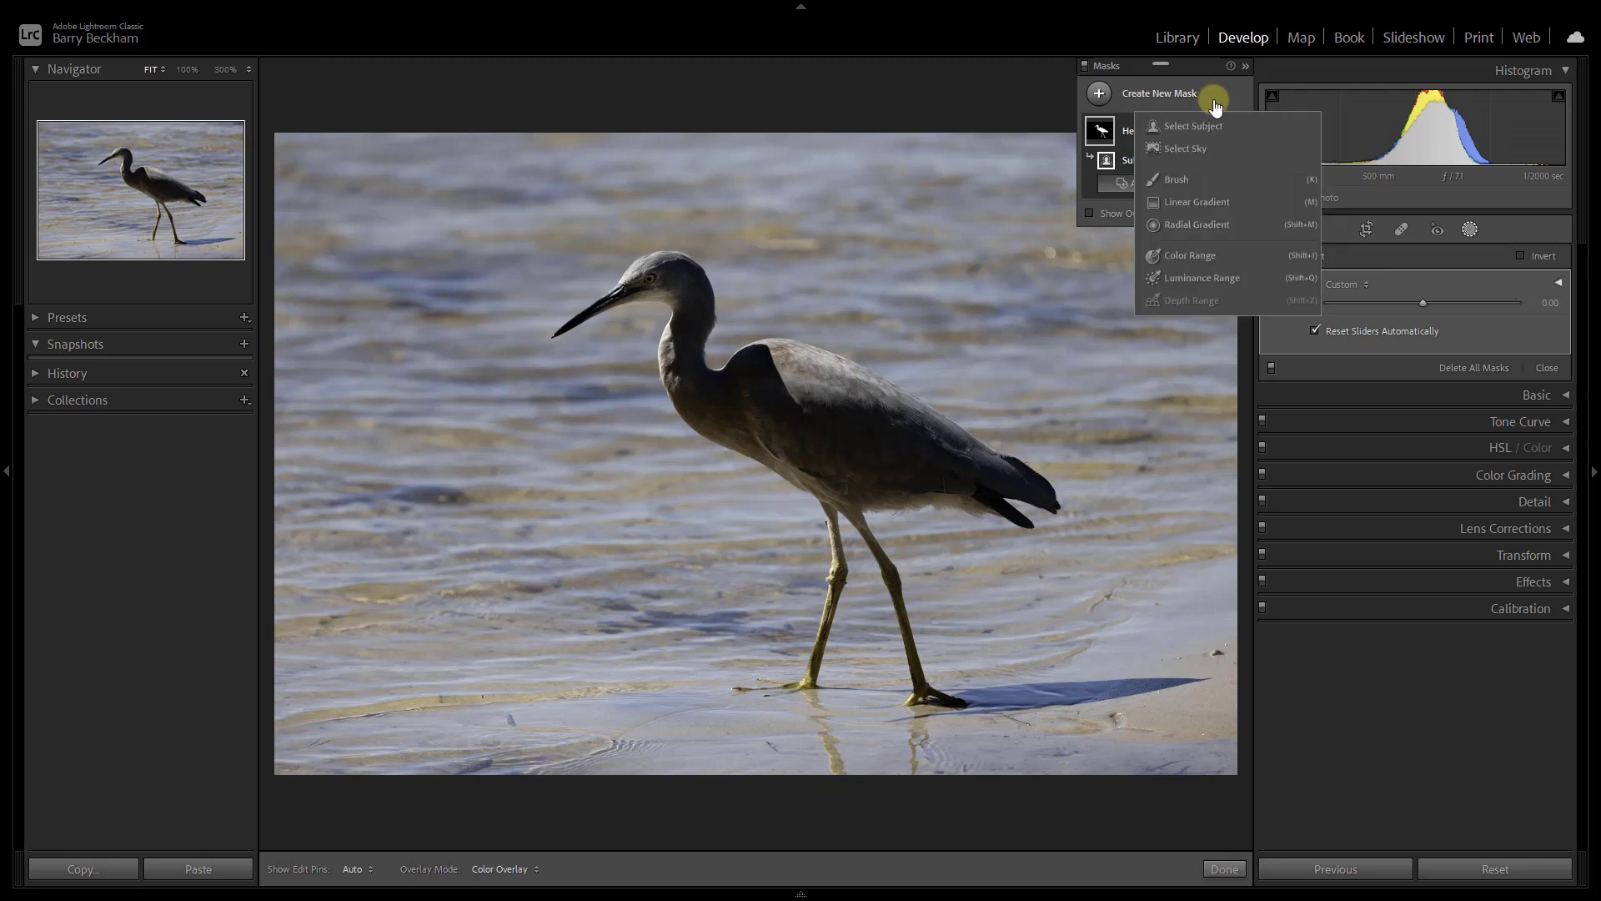
pyautogui.click(1156, 182)
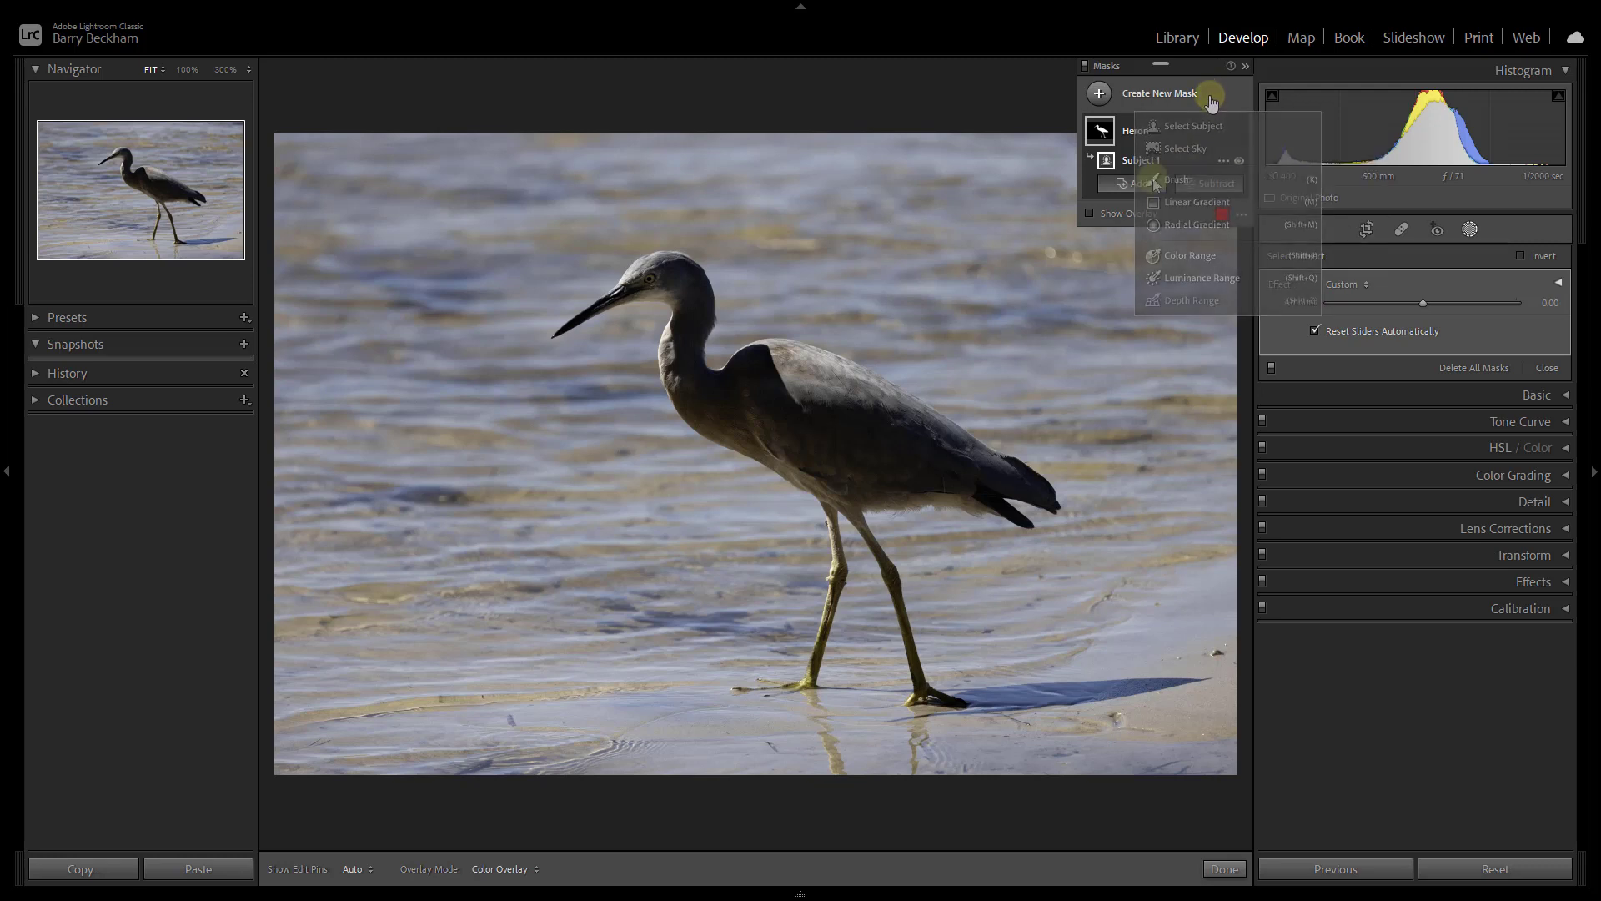
pyautogui.click(1089, 213)
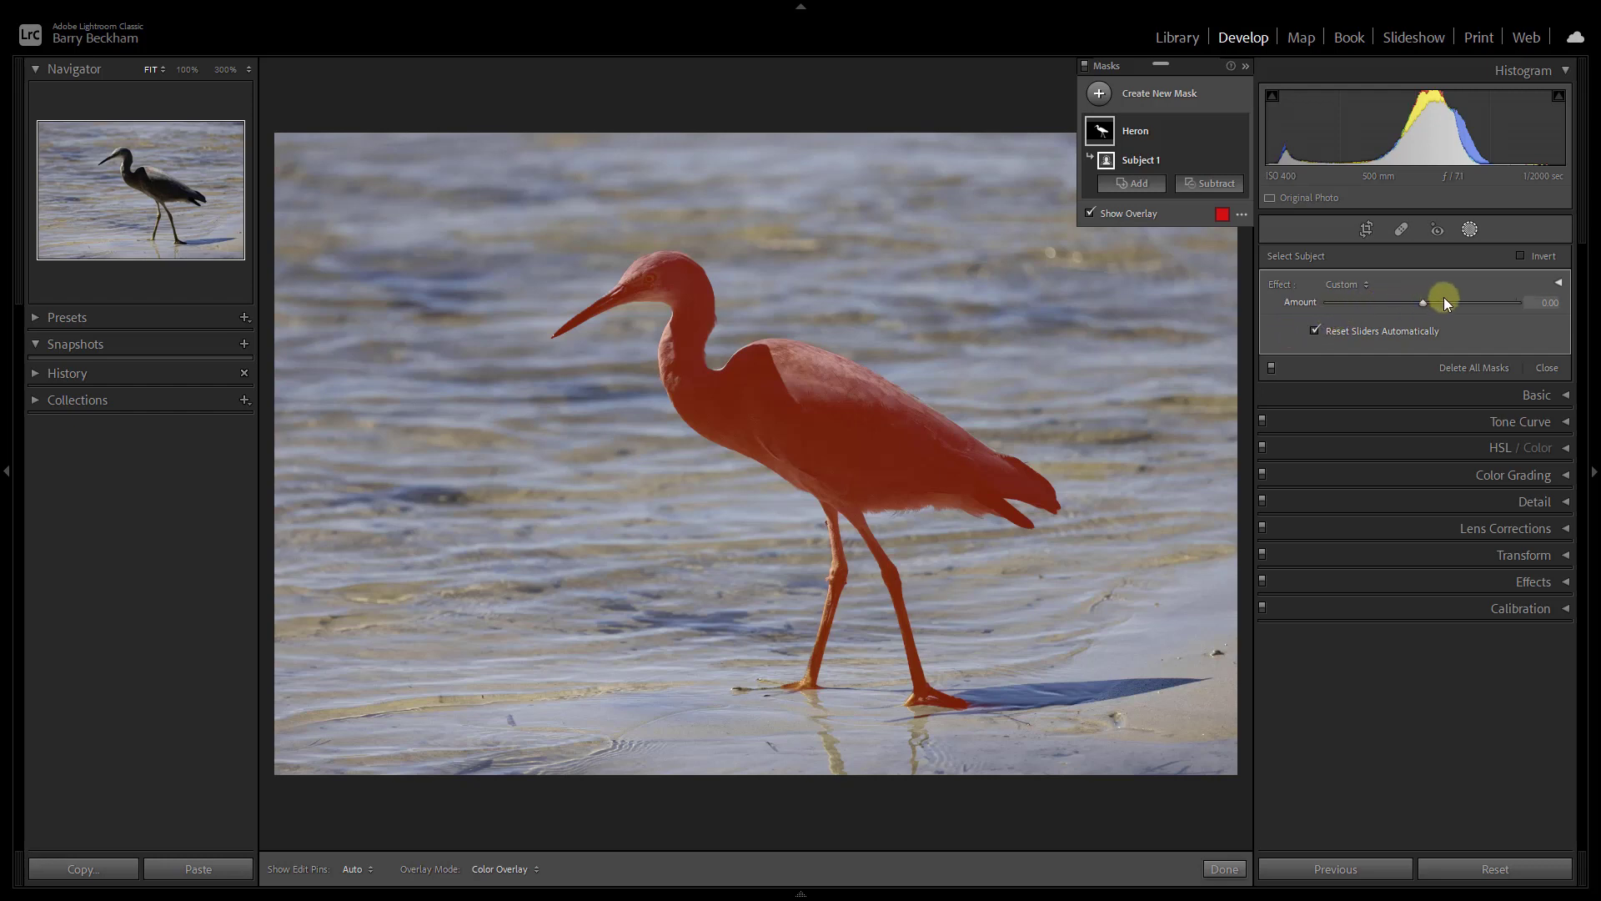
# Brighten the heron by setting its mask's Shadows to 79 and Exposure to 0.18
pyautogui.click(1560, 284)
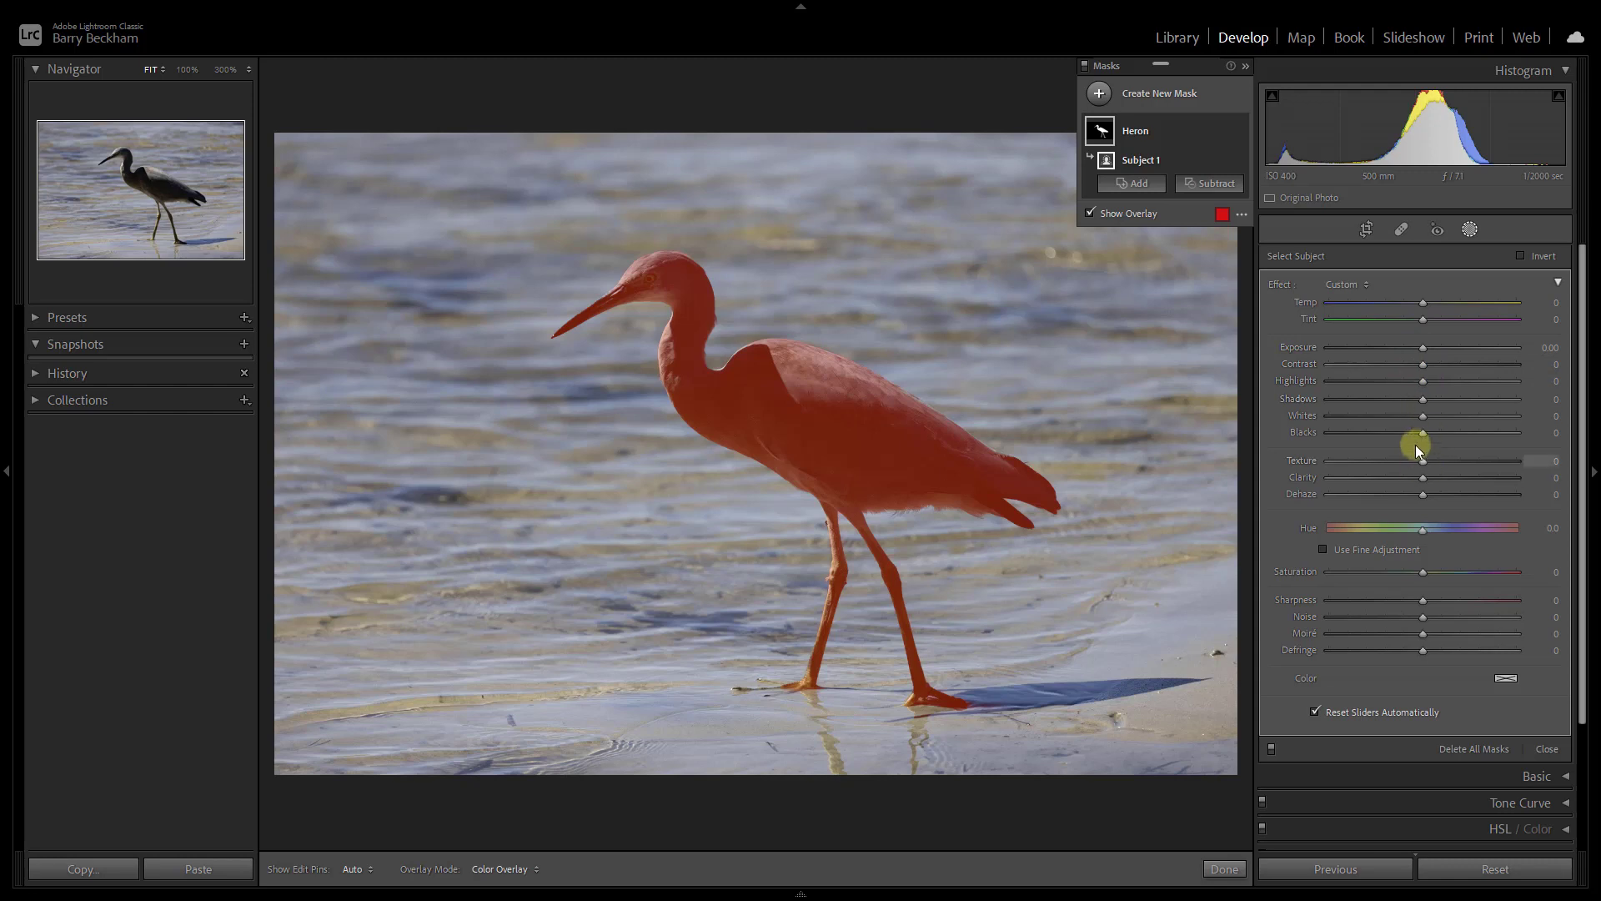
pyautogui.click(1467, 398)
pyautogui.moveTo(1468, 402)
pyautogui.mouseDown()
pyautogui.moveTo(1423, 403)
pyautogui.moveTo(1463, 404)
pyautogui.mouseUp()
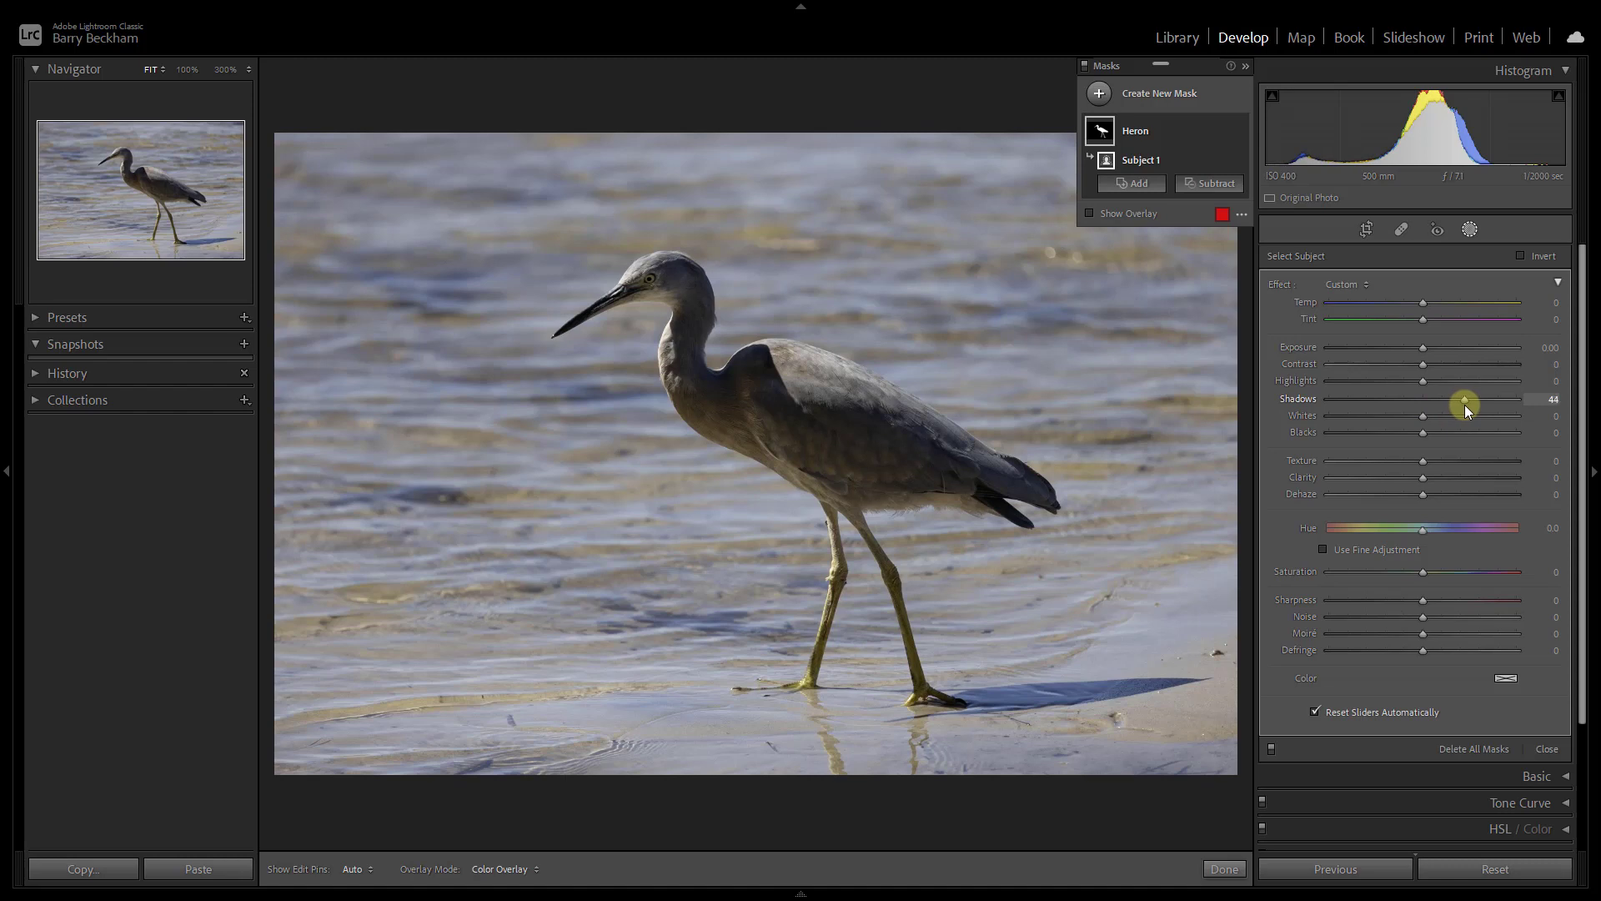
pyautogui.moveTo(1466, 404)
pyautogui.mouseDown()
pyautogui.moveTo(1494, 408)
pyautogui.moveTo(1439, 409)
pyautogui.moveTo(1471, 410)
pyautogui.mouseUp()
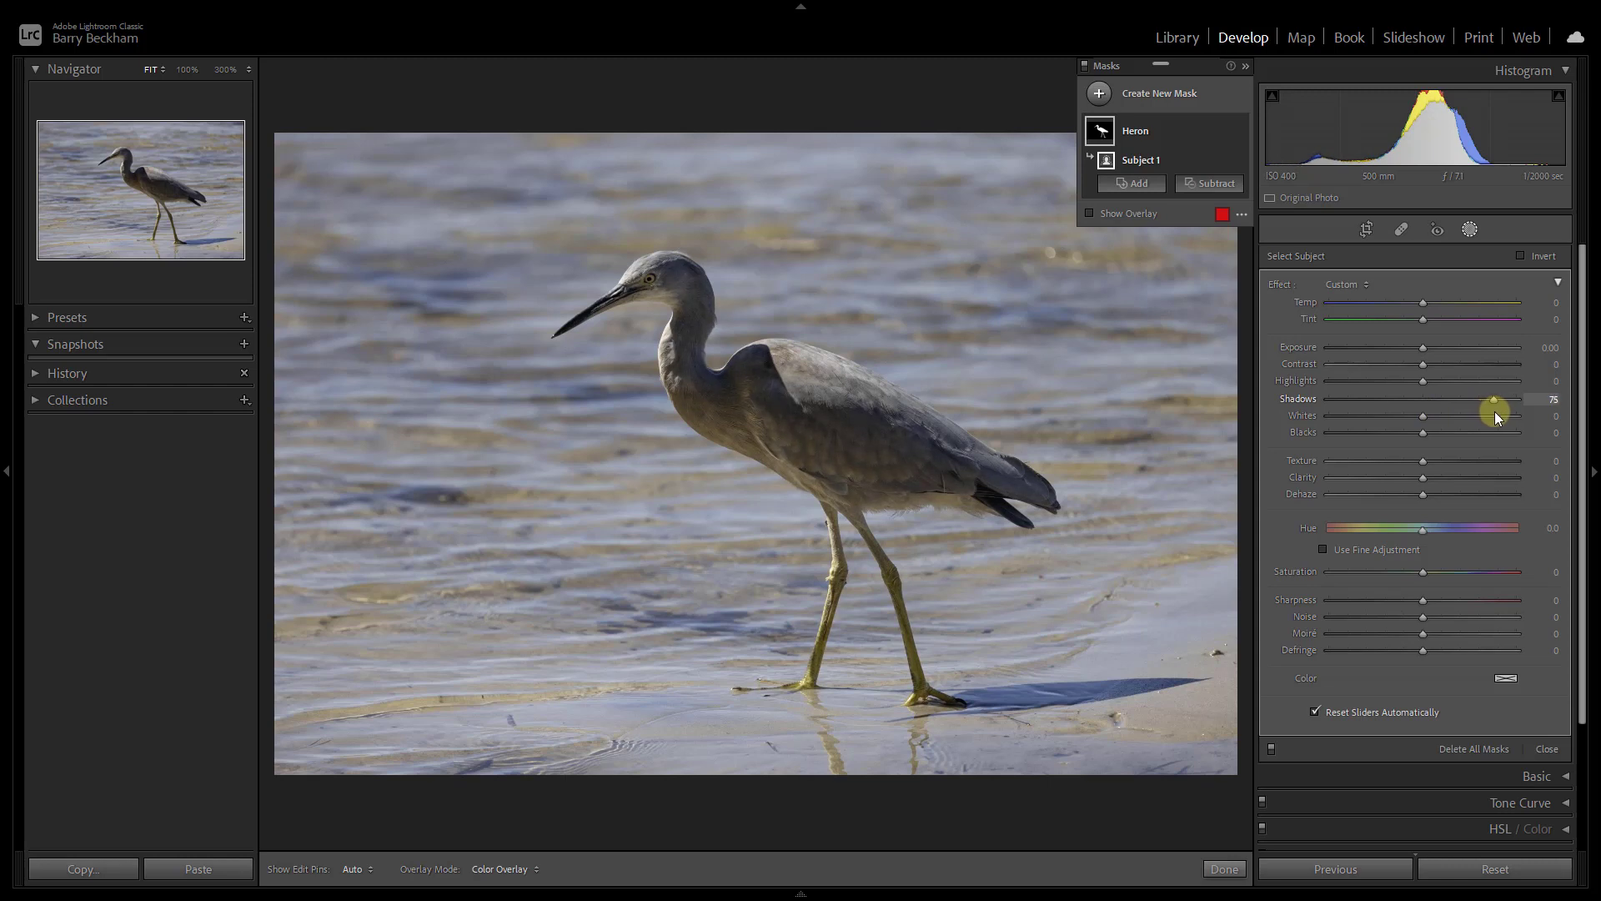
pyautogui.moveTo(1498, 412); pyautogui.dragTo(1495, 393)
pyautogui.click(1424, 348)
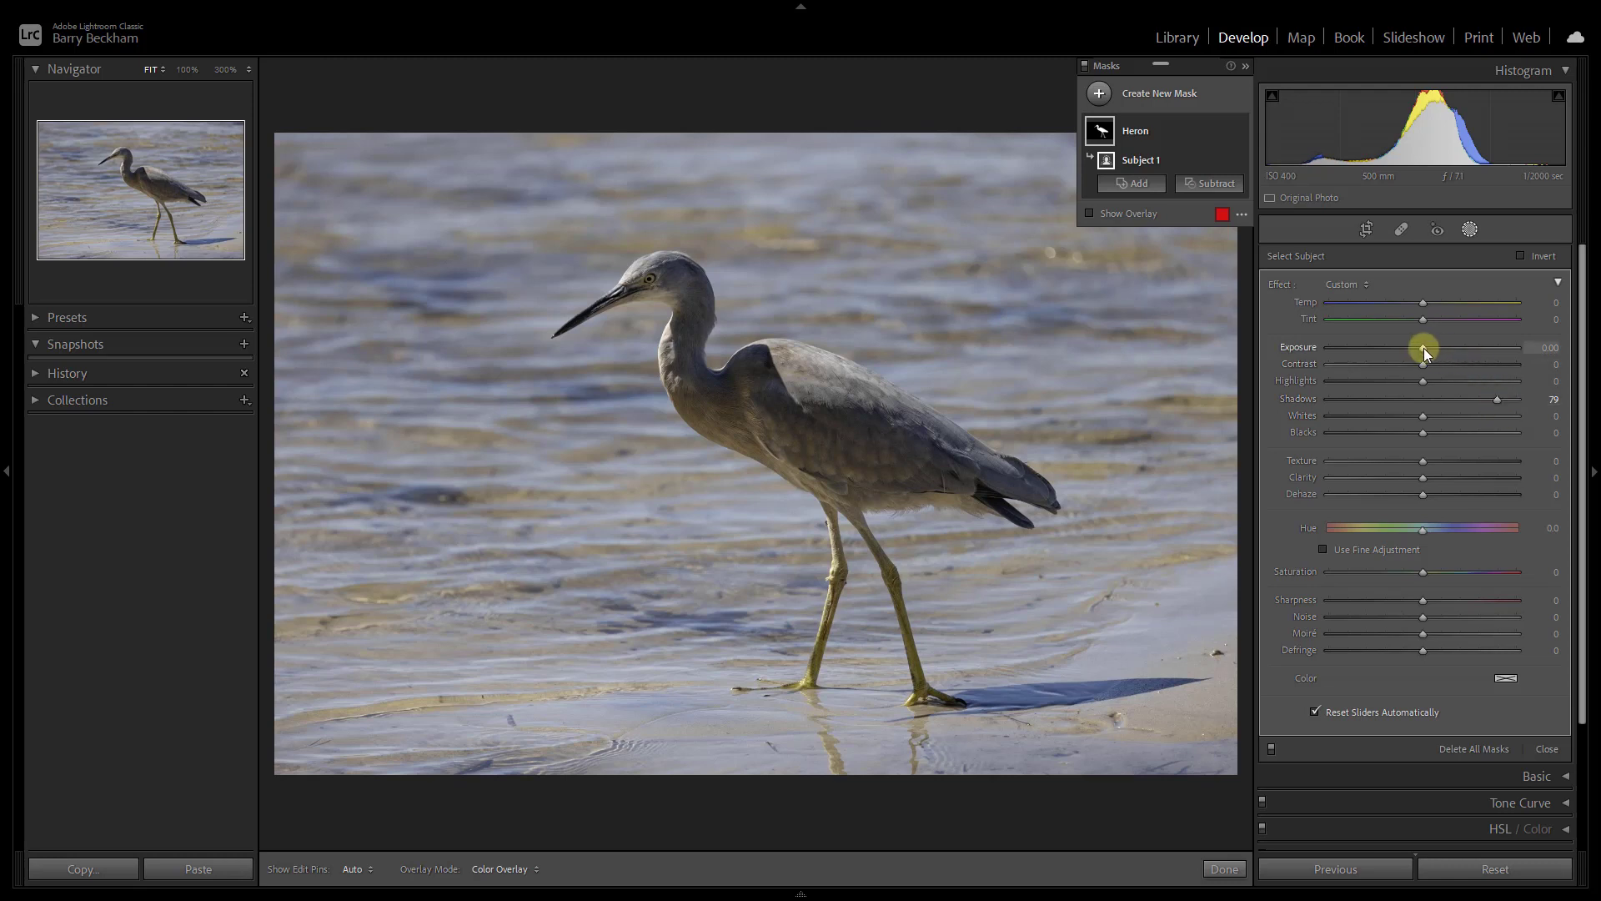
pyautogui.moveTo(1423, 347); pyautogui.dragTo(1427, 356)
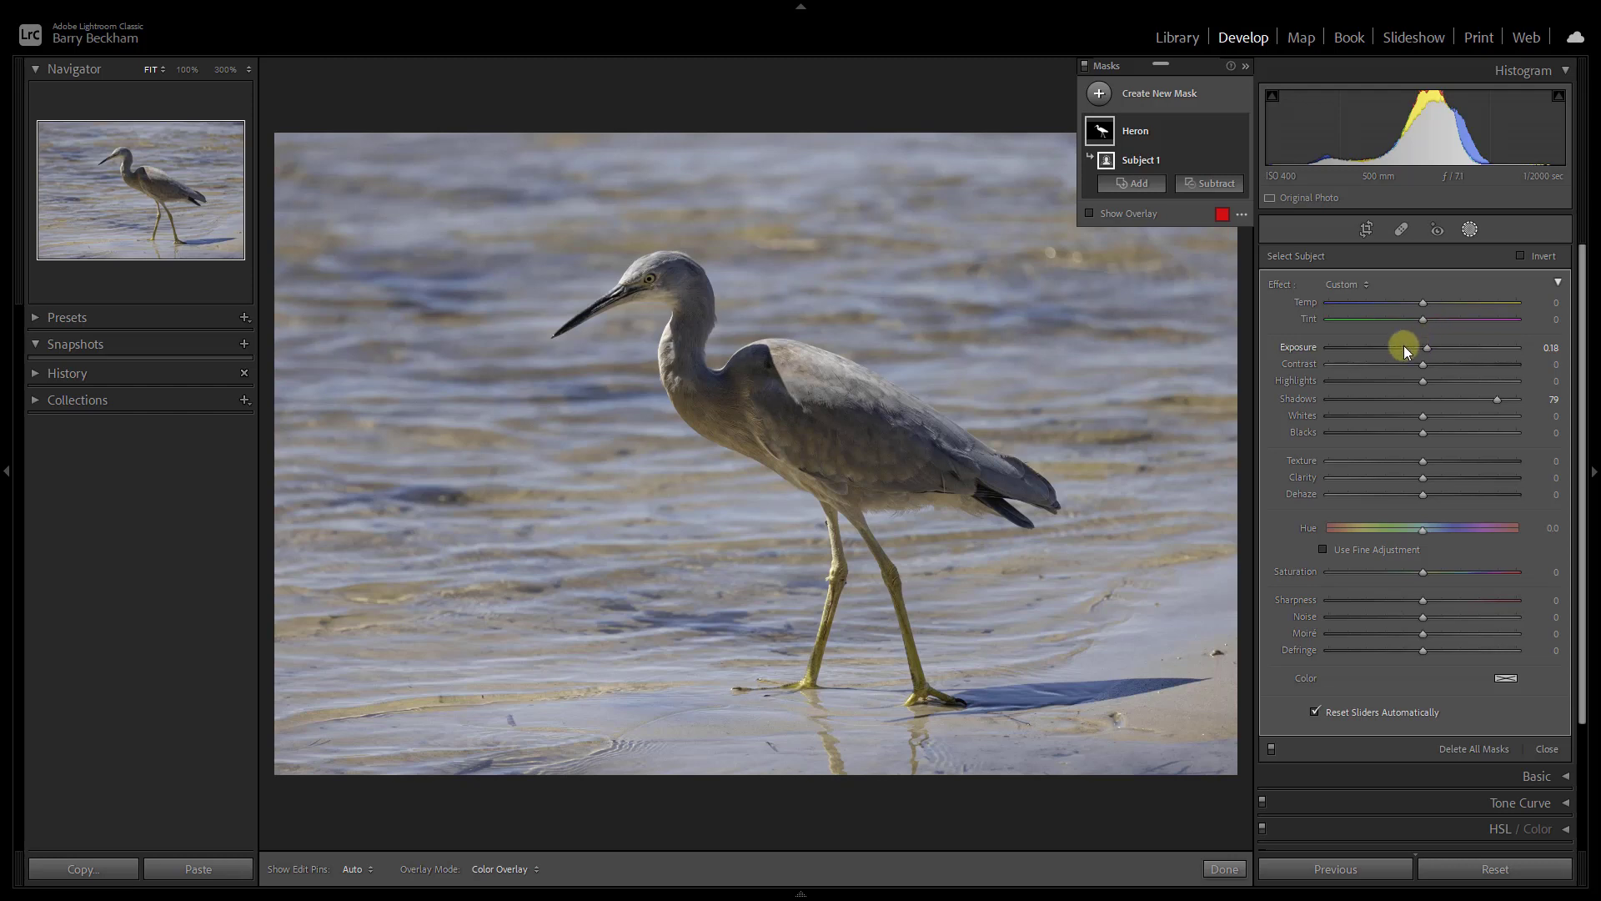
# Create an inverted subject mask covering everything around the heron and lower its Exposure to -0.71
pyautogui.click(1099, 94)
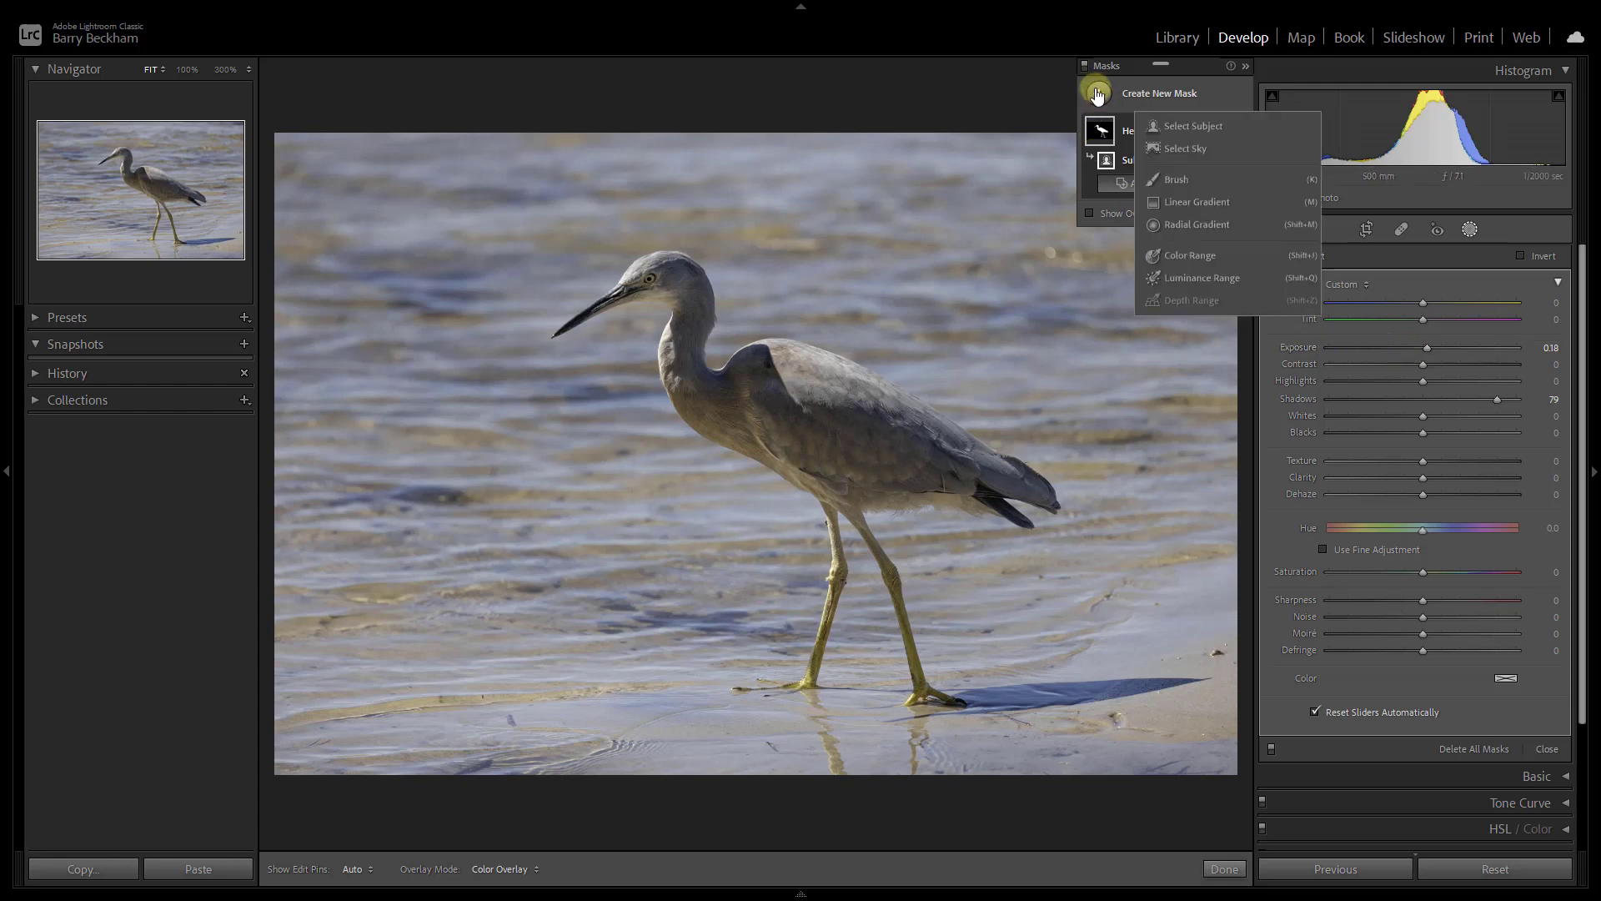
pyautogui.click(1174, 122)
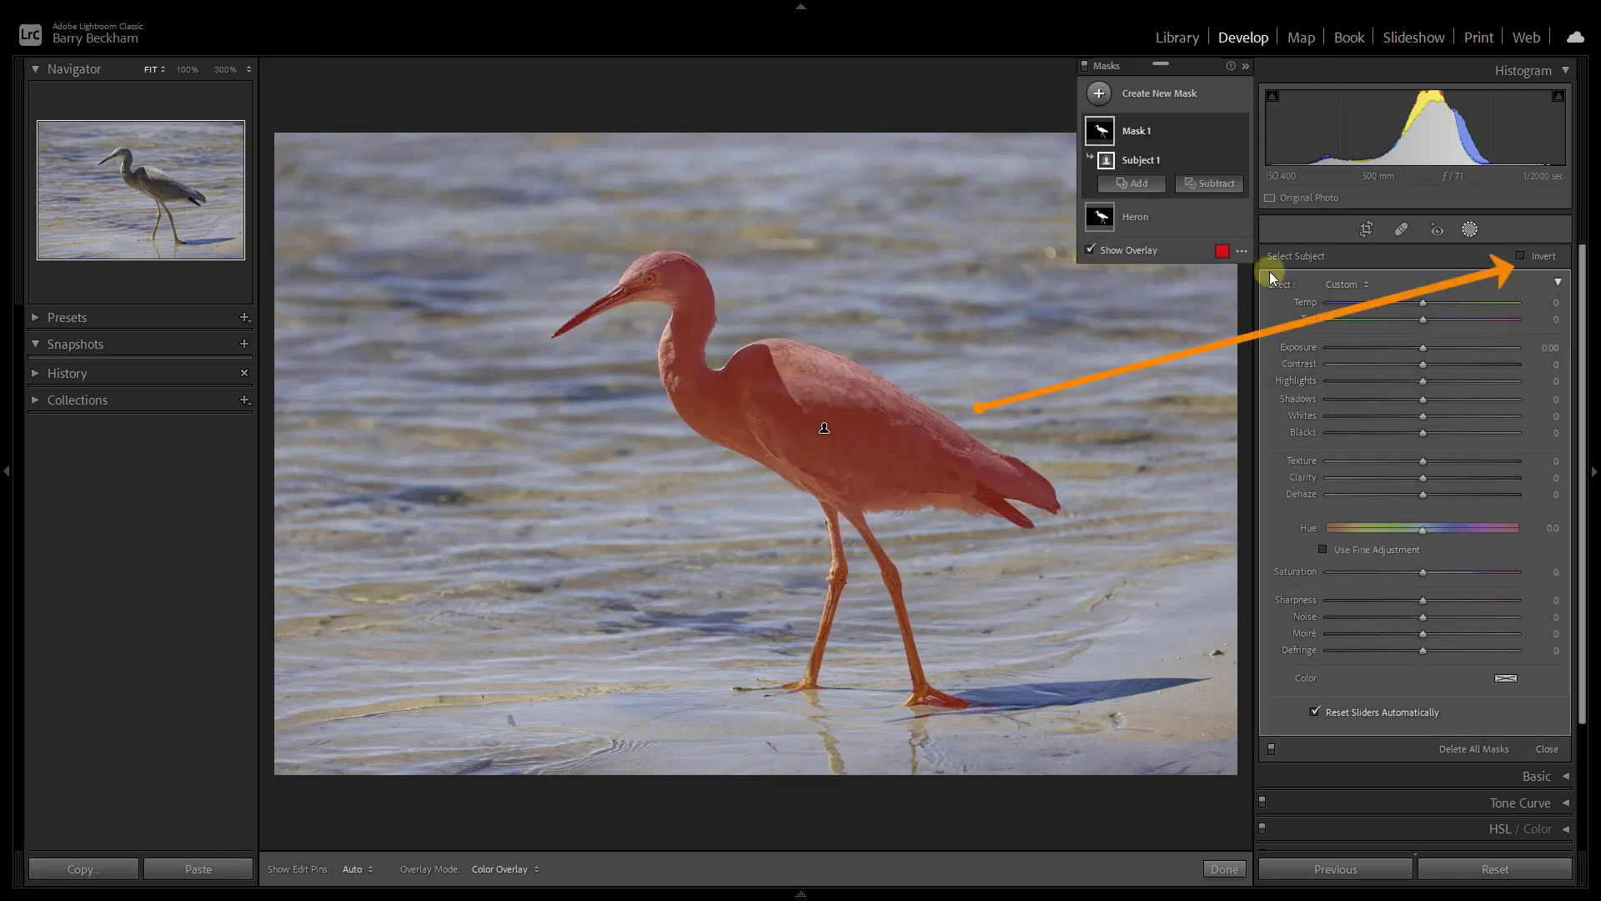
pyautogui.click(1522, 257)
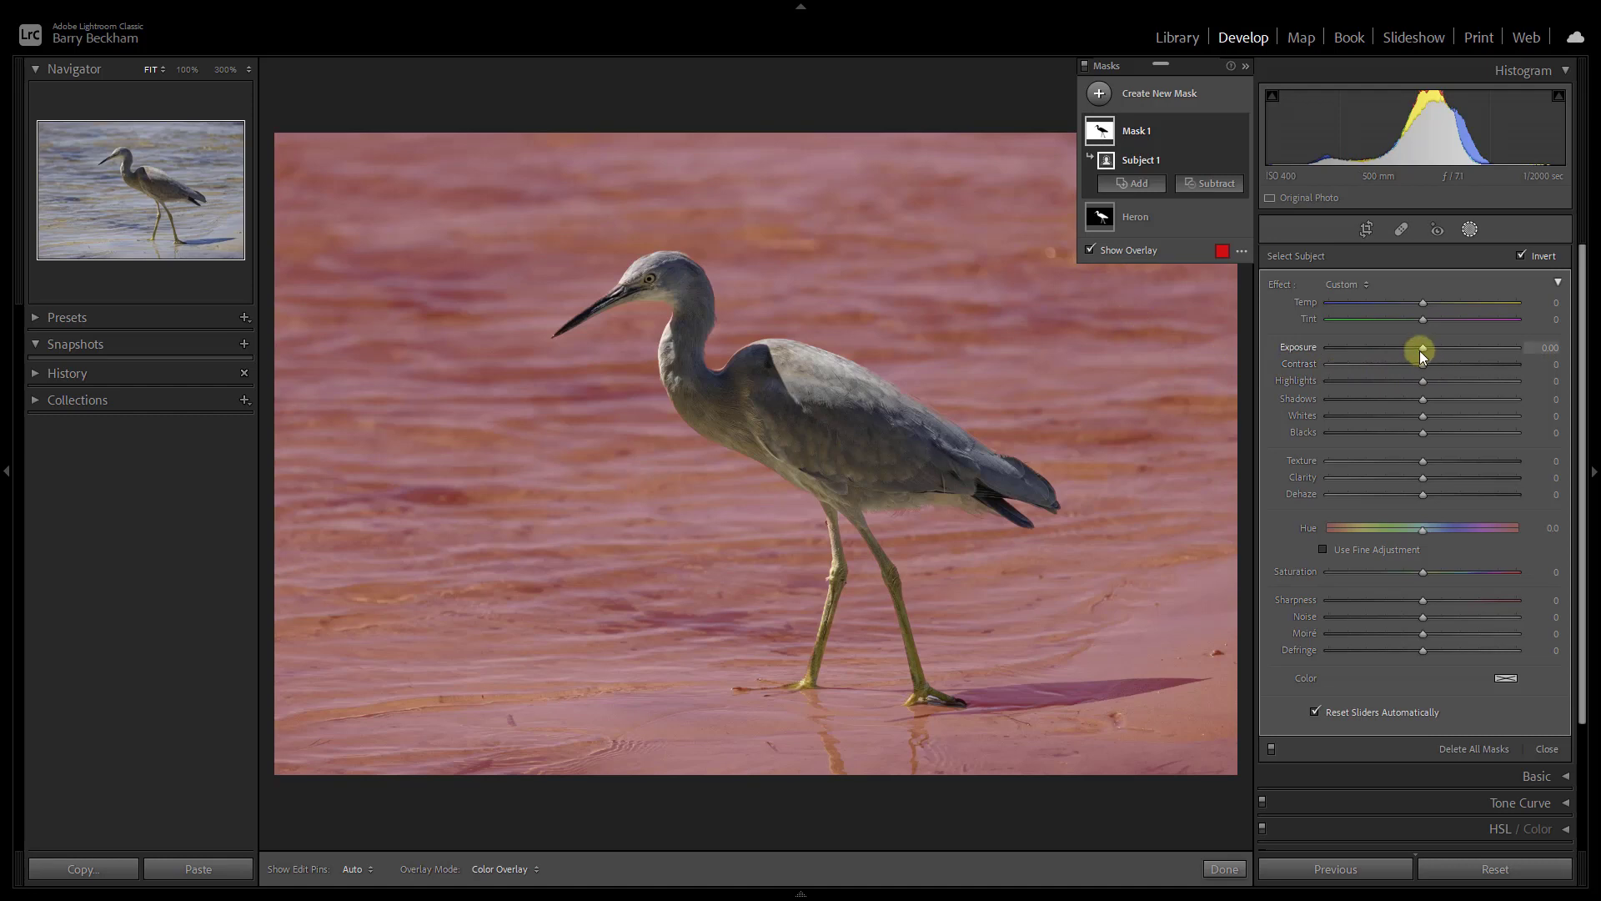
pyautogui.press('o')
pyautogui.moveTo(1424, 347); pyautogui.dragTo(1407, 349)
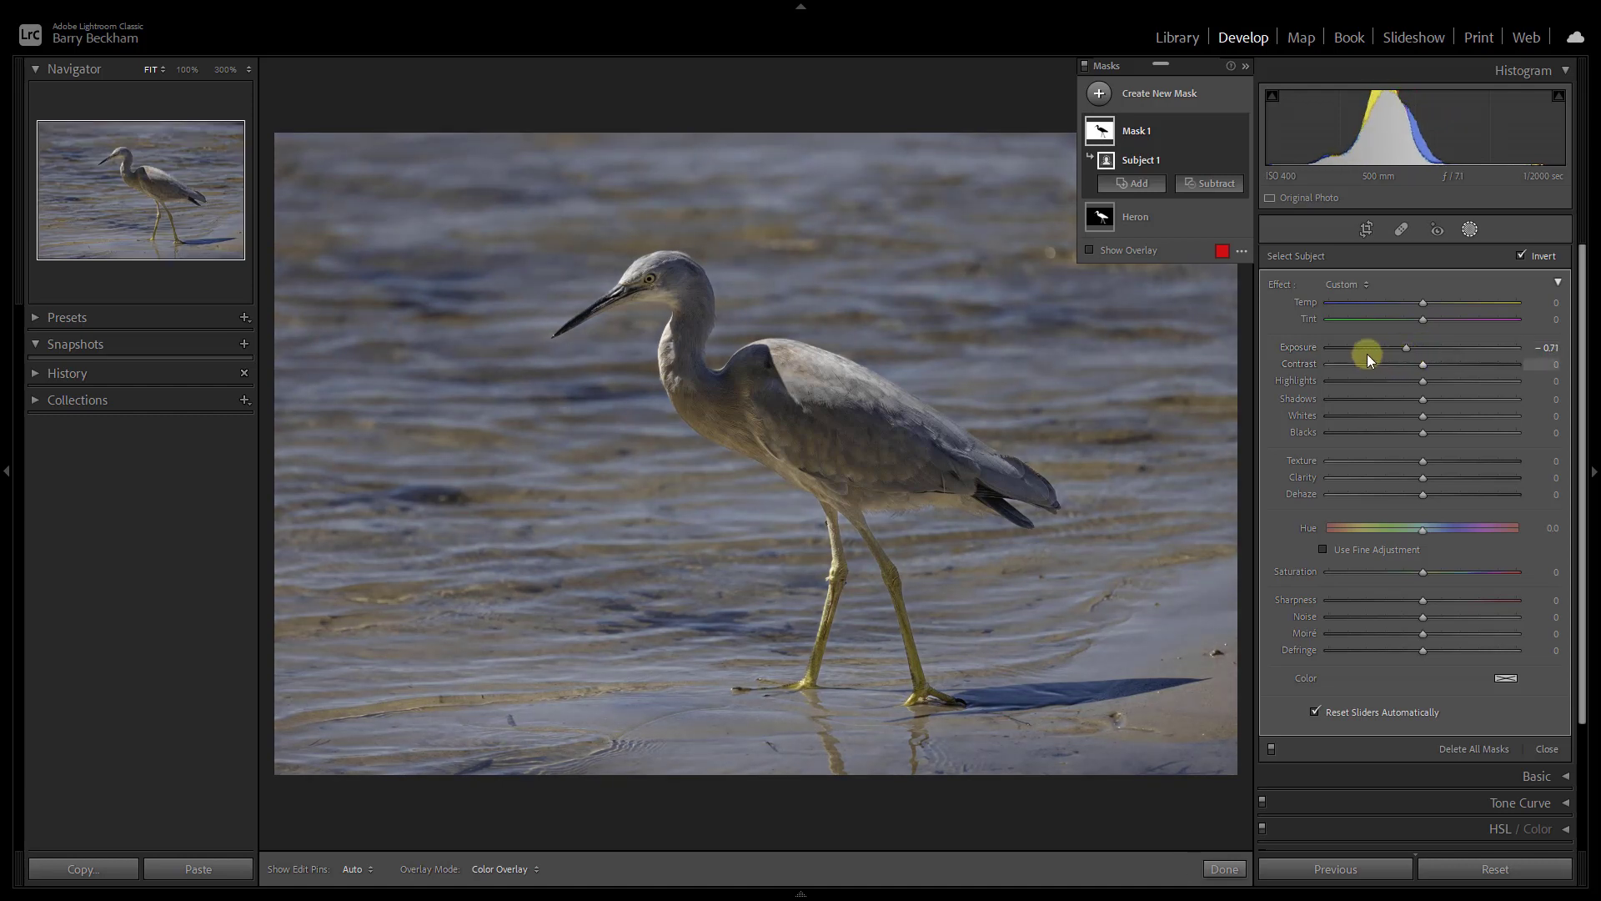
# Rename the inverted subject mask as Background
pyautogui.click(1139, 130)
pyautogui.doubleClick(1139, 130)
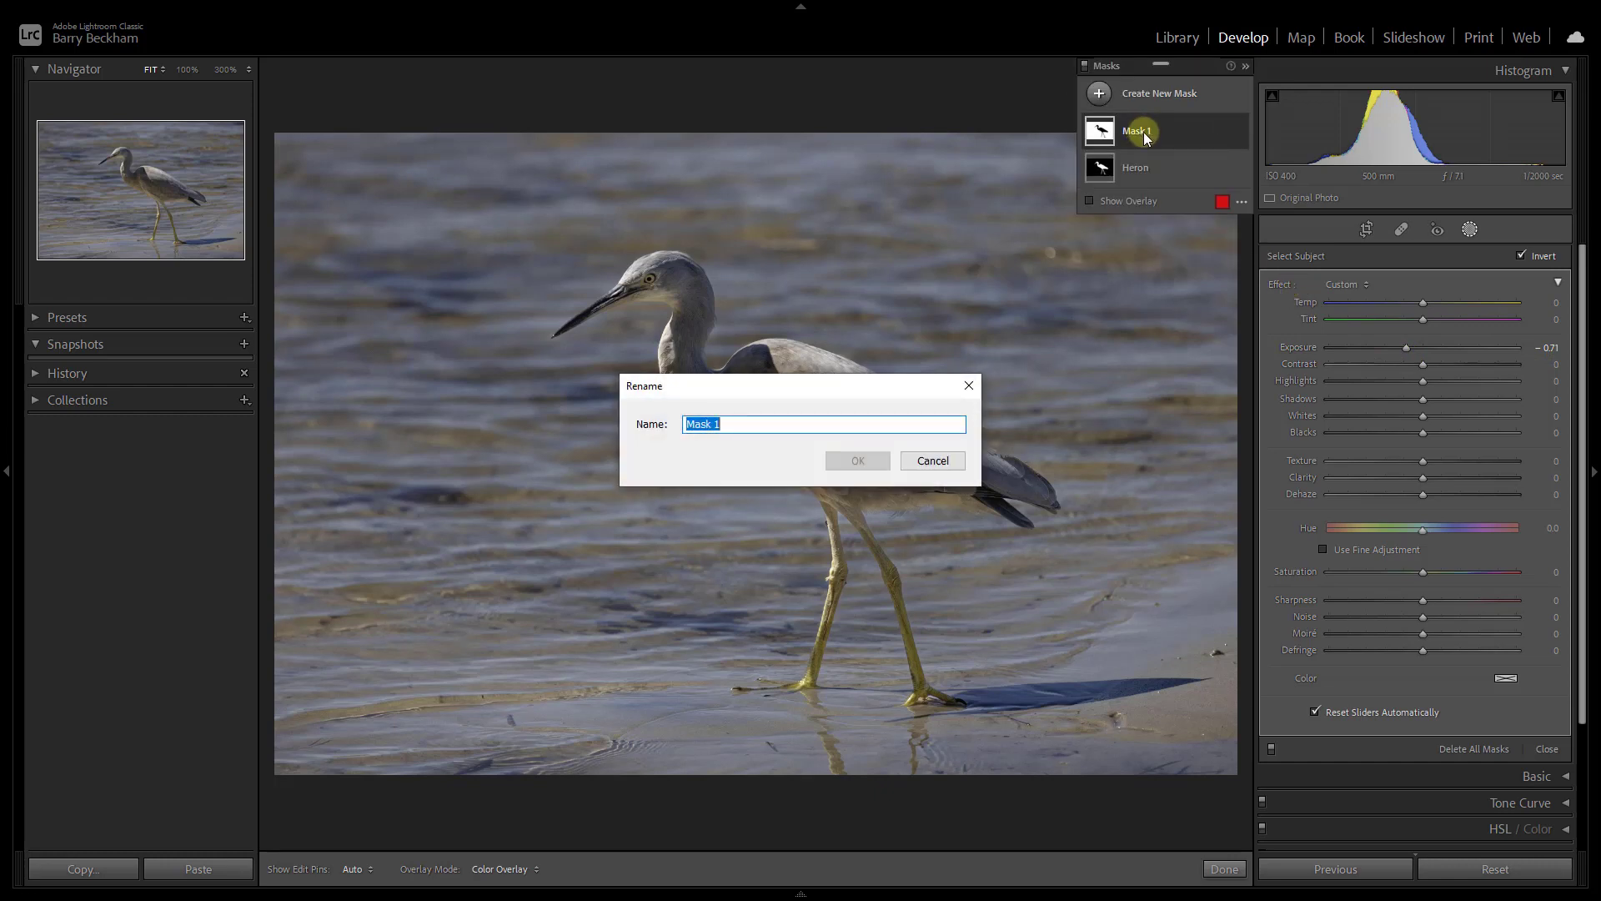
pyautogui.press('BackSpace')
pyautogui.write('Background')
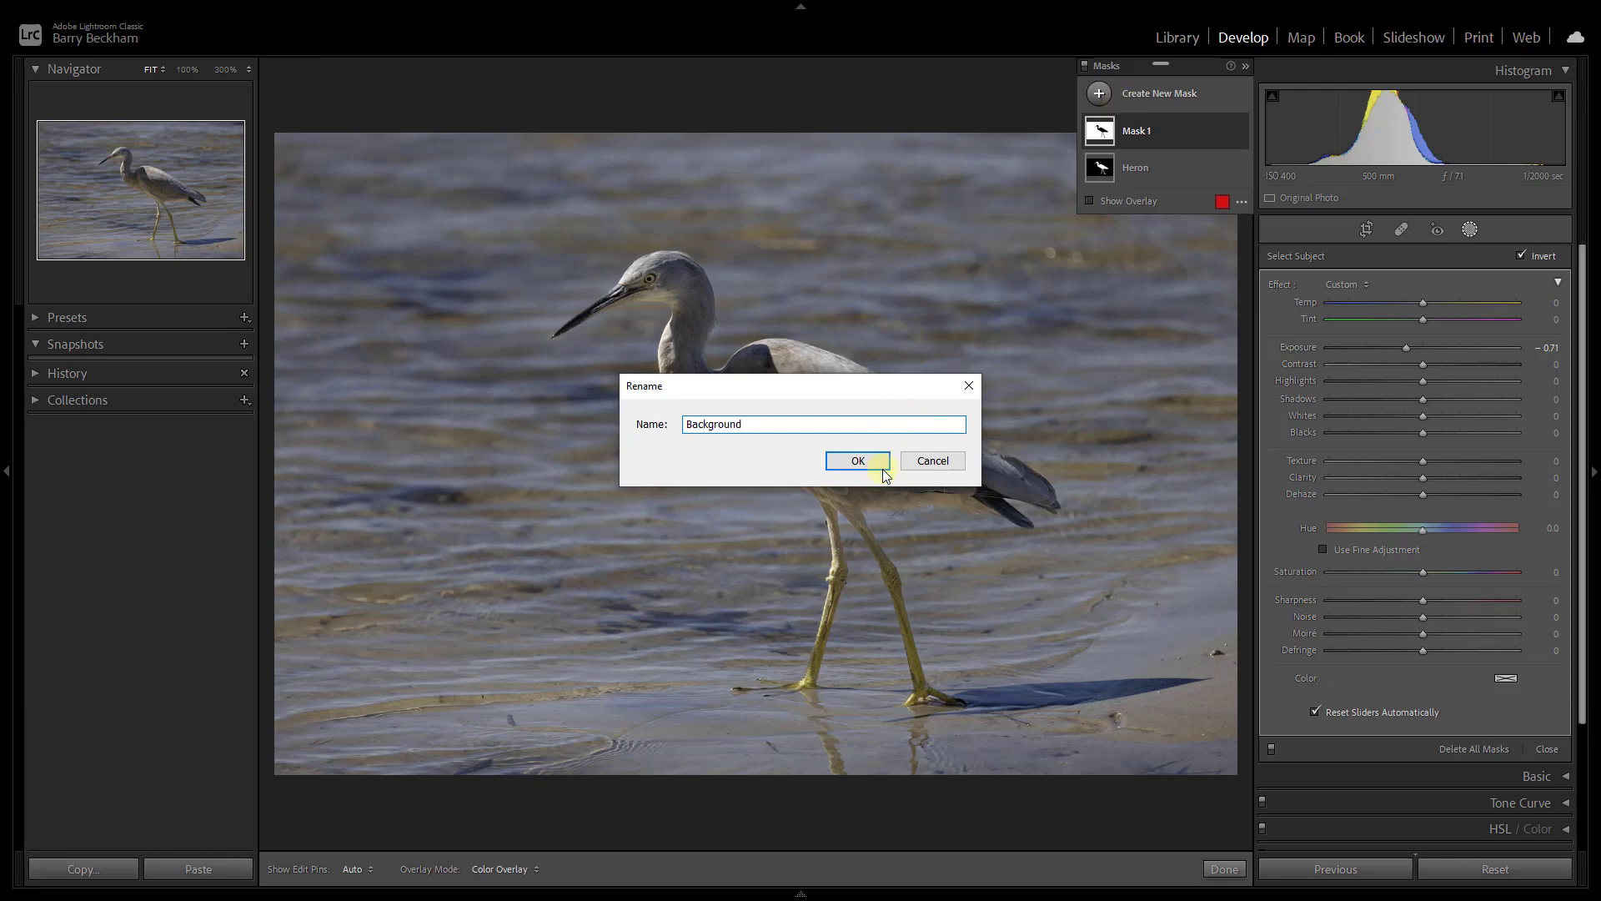
pyautogui.click(859, 460)
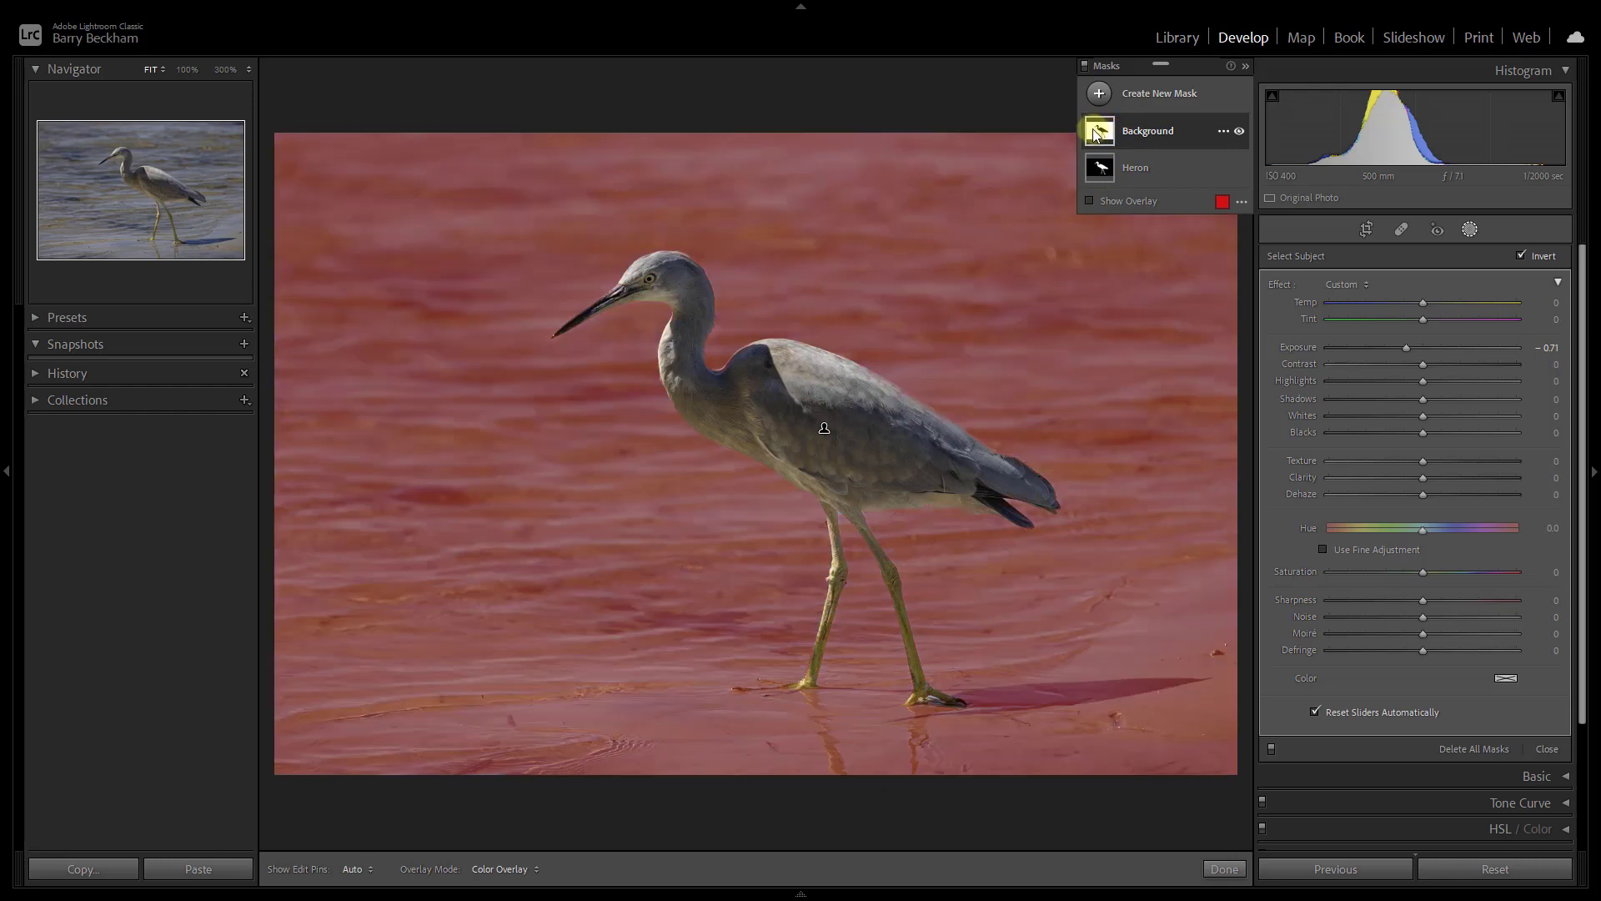
# Expand the Background mask and darken the water further by setting its Exposure to -1.03
pyautogui.click(1100, 133)
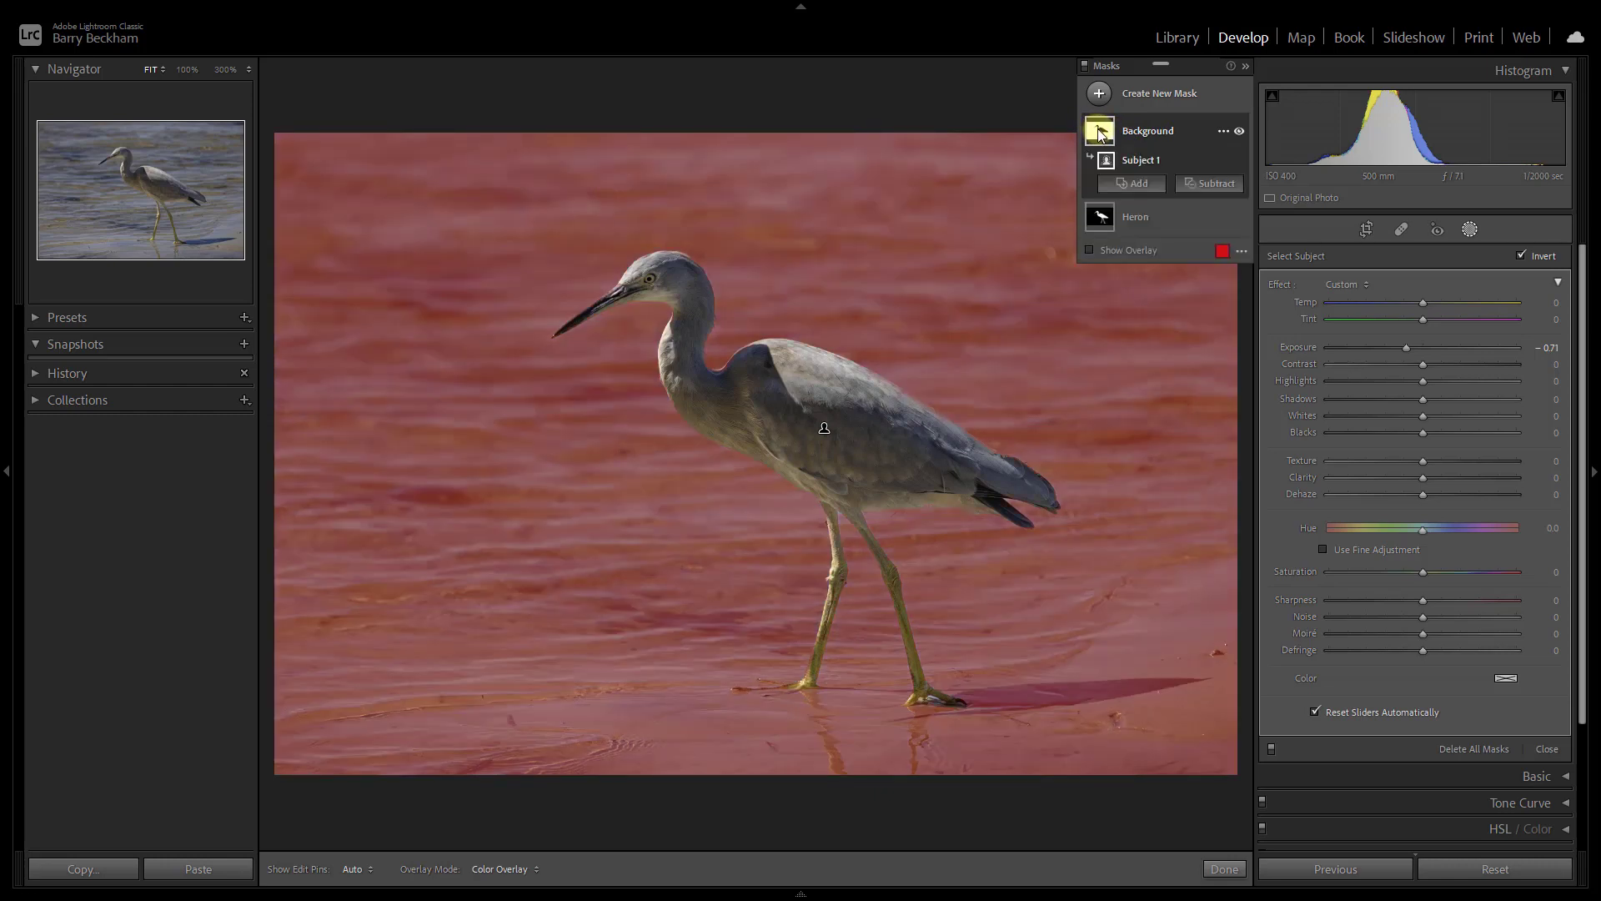
pyautogui.click(1143, 162)
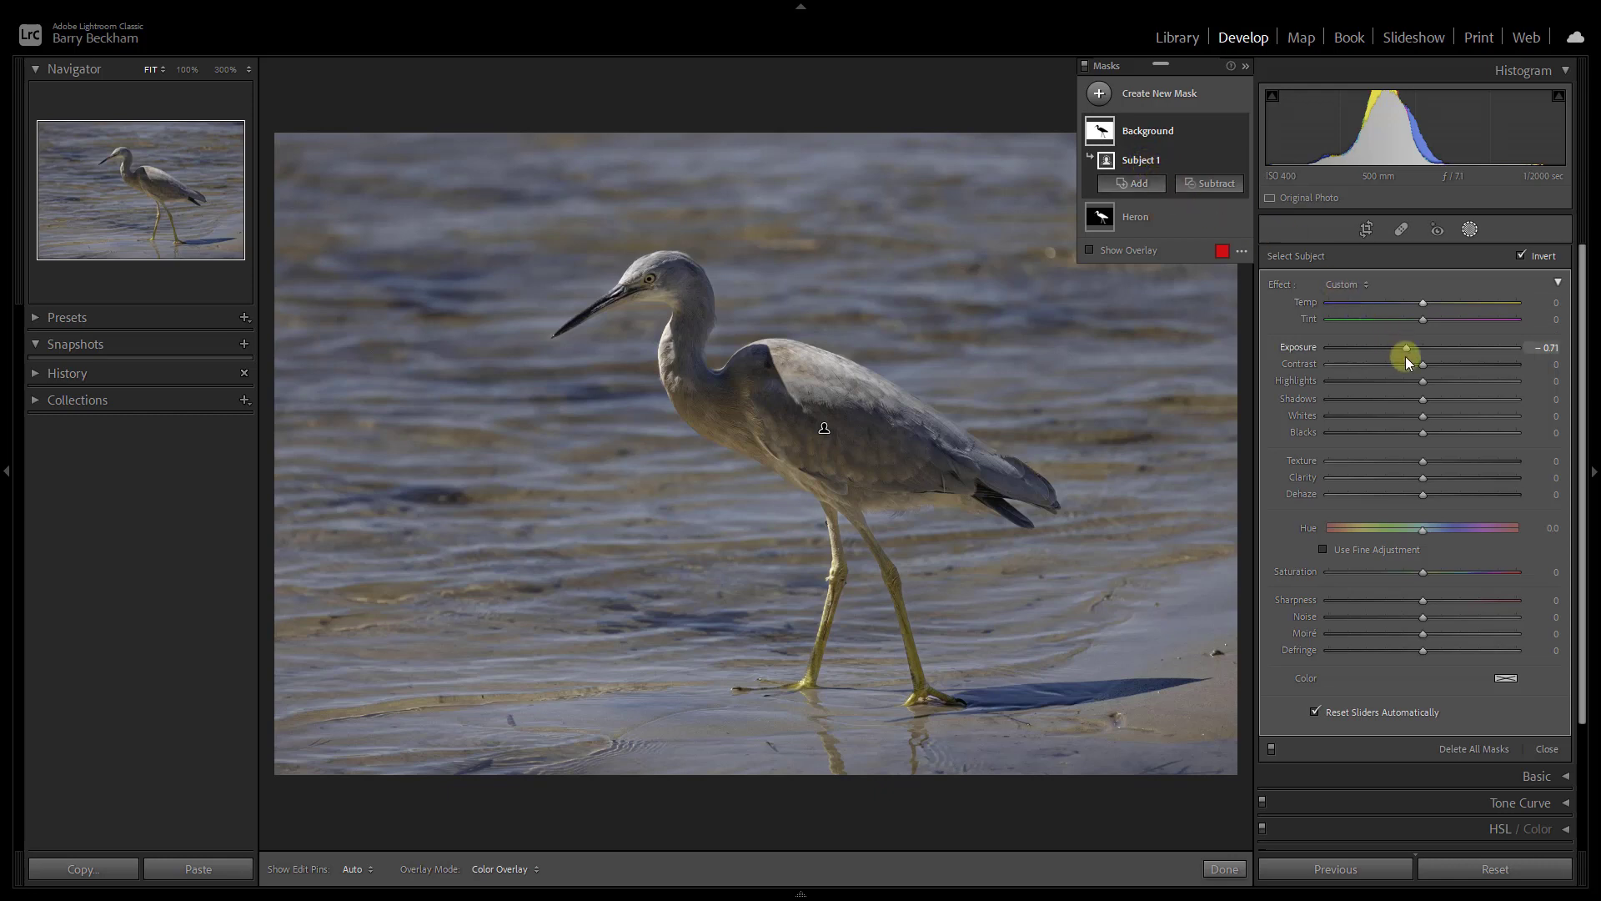
pyautogui.moveTo(1408, 347); pyautogui.dragTo(1406, 359)
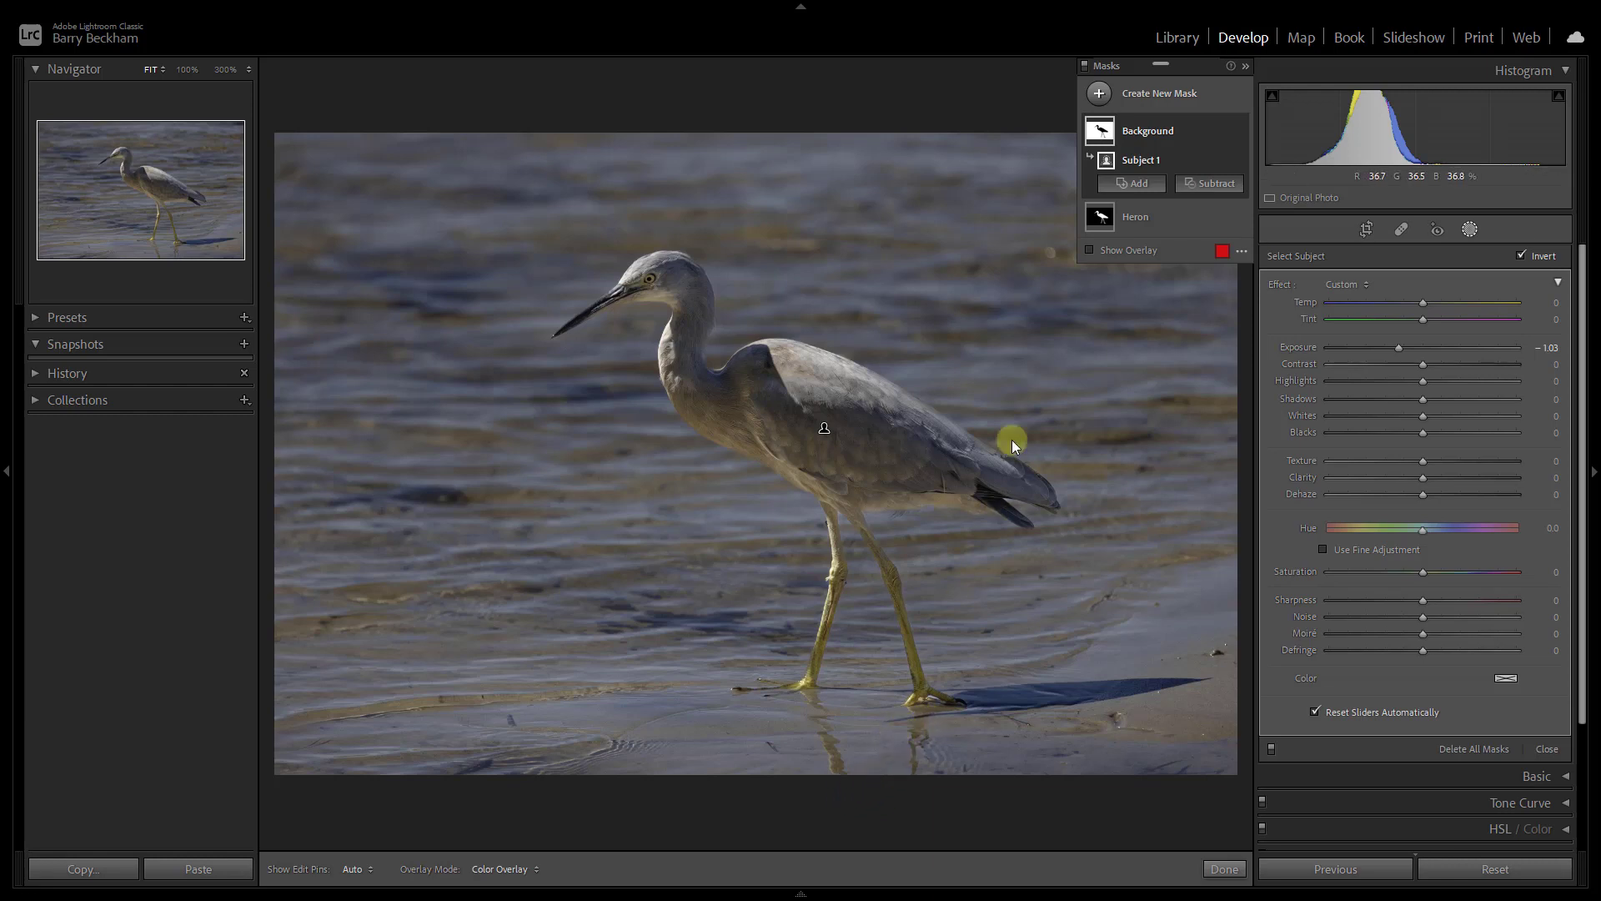
# Add a linear gradient mask rising from the photo's bottom edge to the heron's body and set its Exposure to -0.78
pyautogui.click(1100, 94)
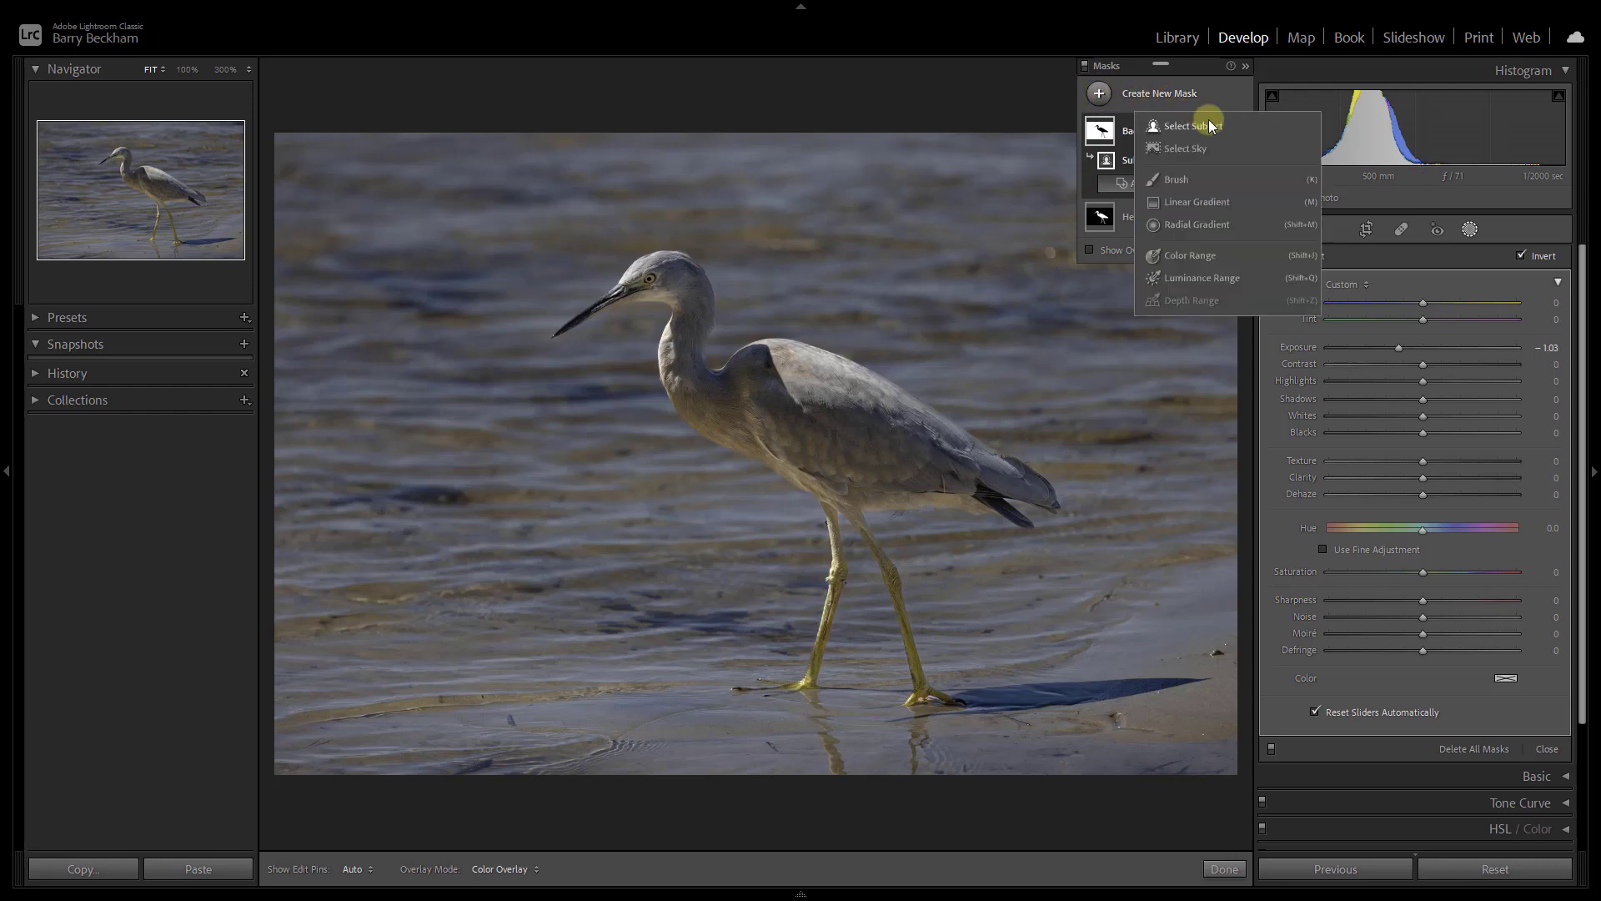
pyautogui.click(1166, 201)
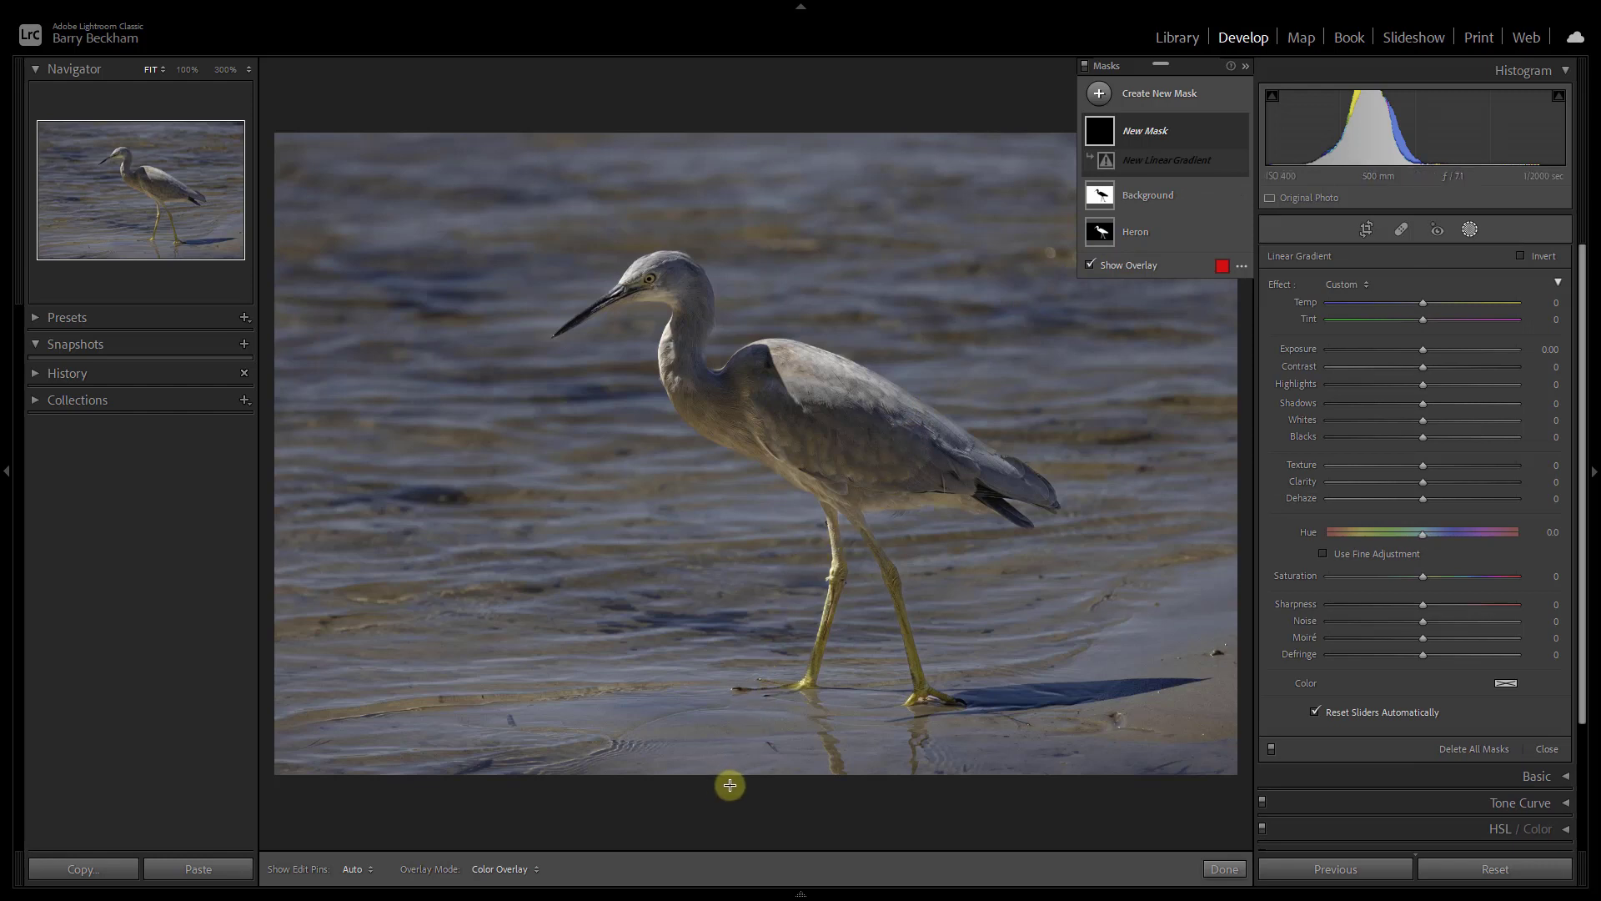
pyautogui.moveTo(726, 782); pyautogui.dragTo(729, 426)
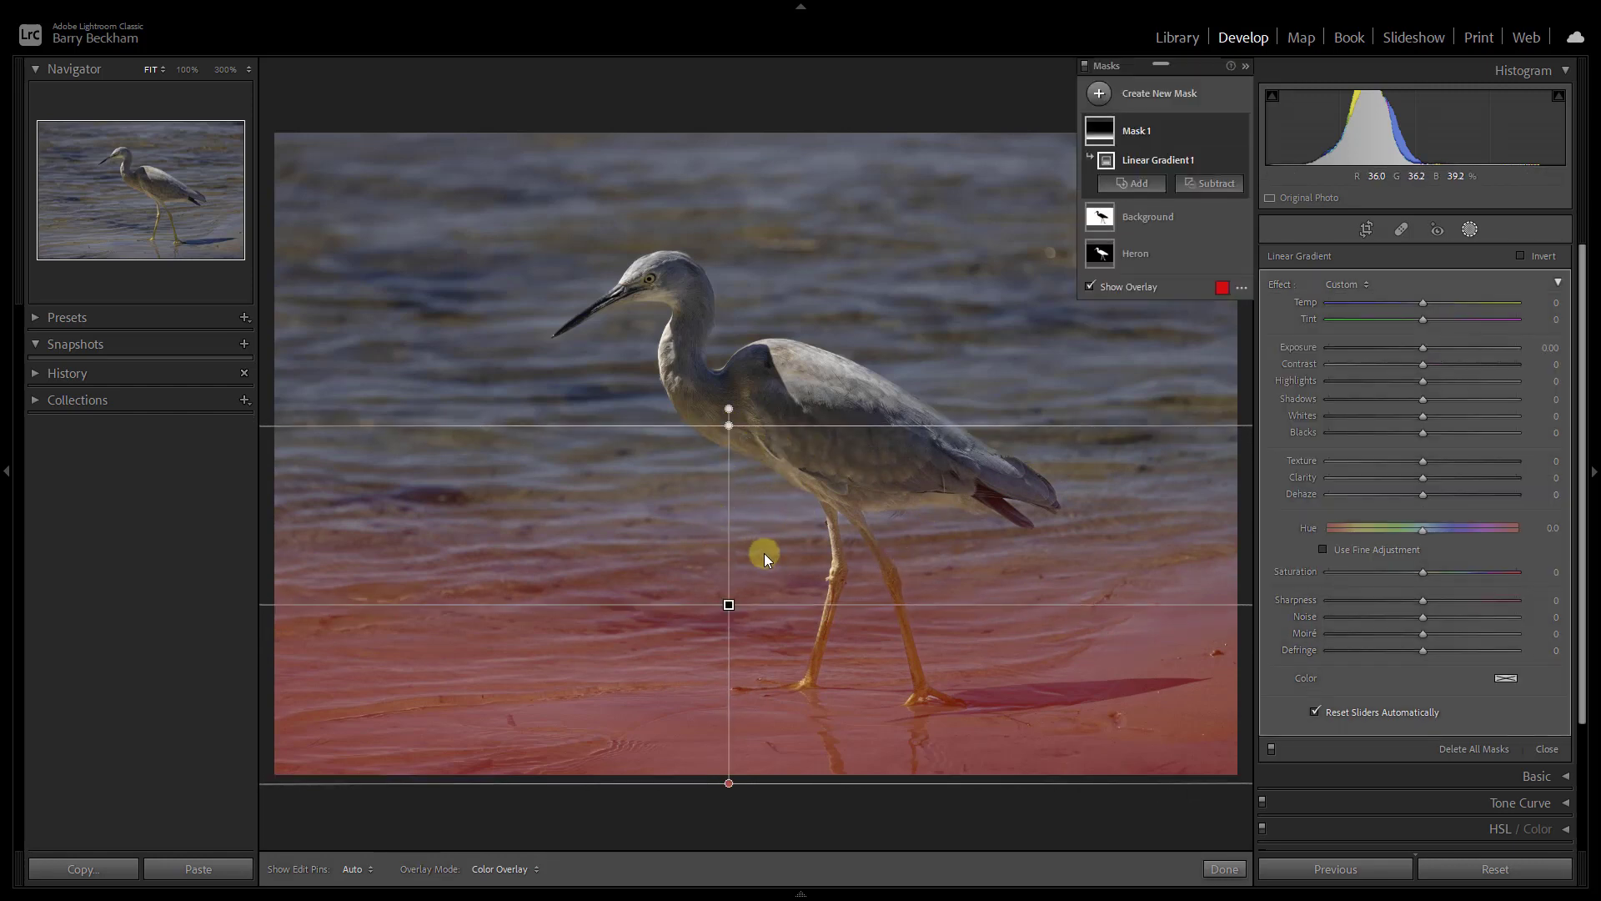
pyautogui.moveTo(730, 606)
pyautogui.mouseDown()
pyautogui.moveTo(572, 679)
pyautogui.moveTo(421, 805)
pyautogui.moveTo(720, 604)
pyautogui.mouseUp()
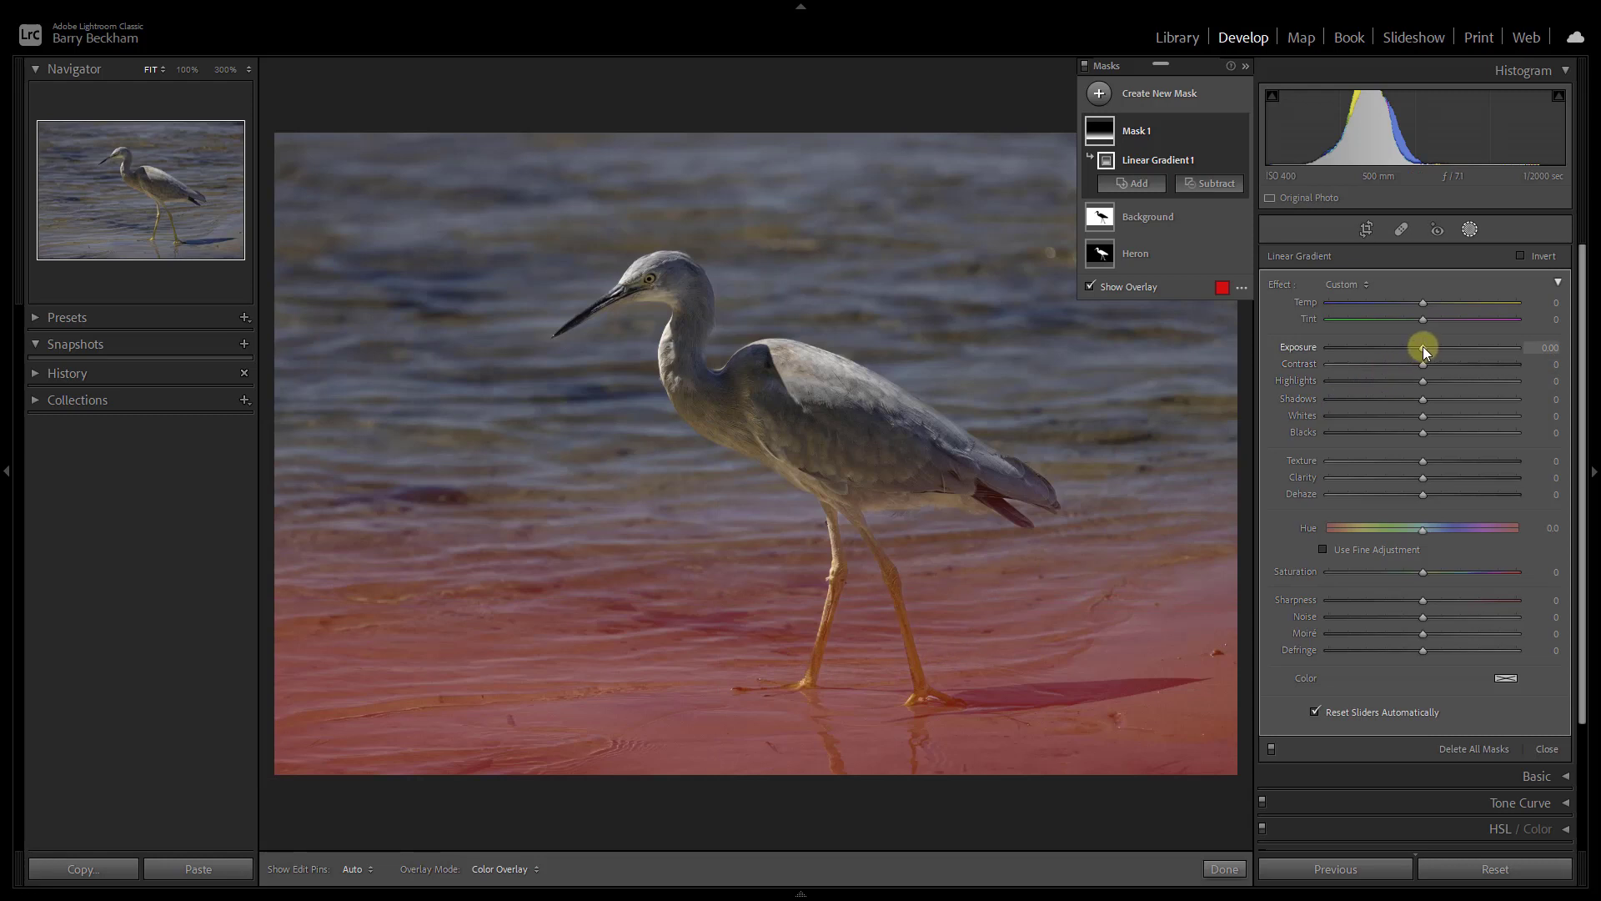
pyautogui.press('o')
pyautogui.moveTo(1423, 347); pyautogui.dragTo(1404, 345)
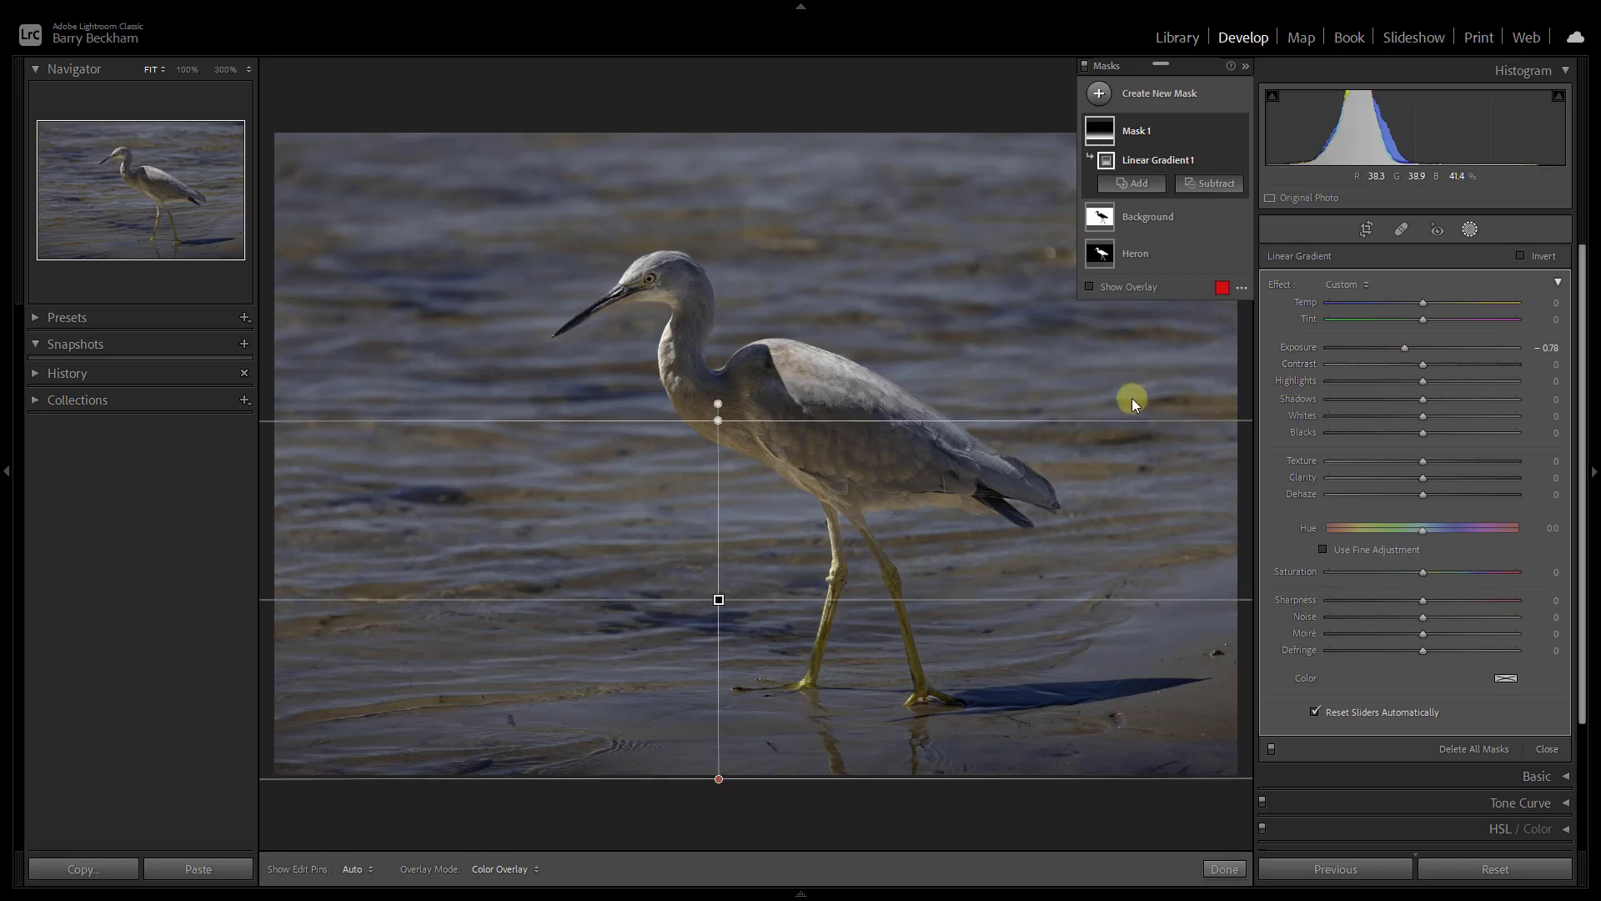
# Add a second linear gradient mask from the photo's top edge down to the heron's body and set its Exposure to -0.57
pyautogui.click(1099, 94)
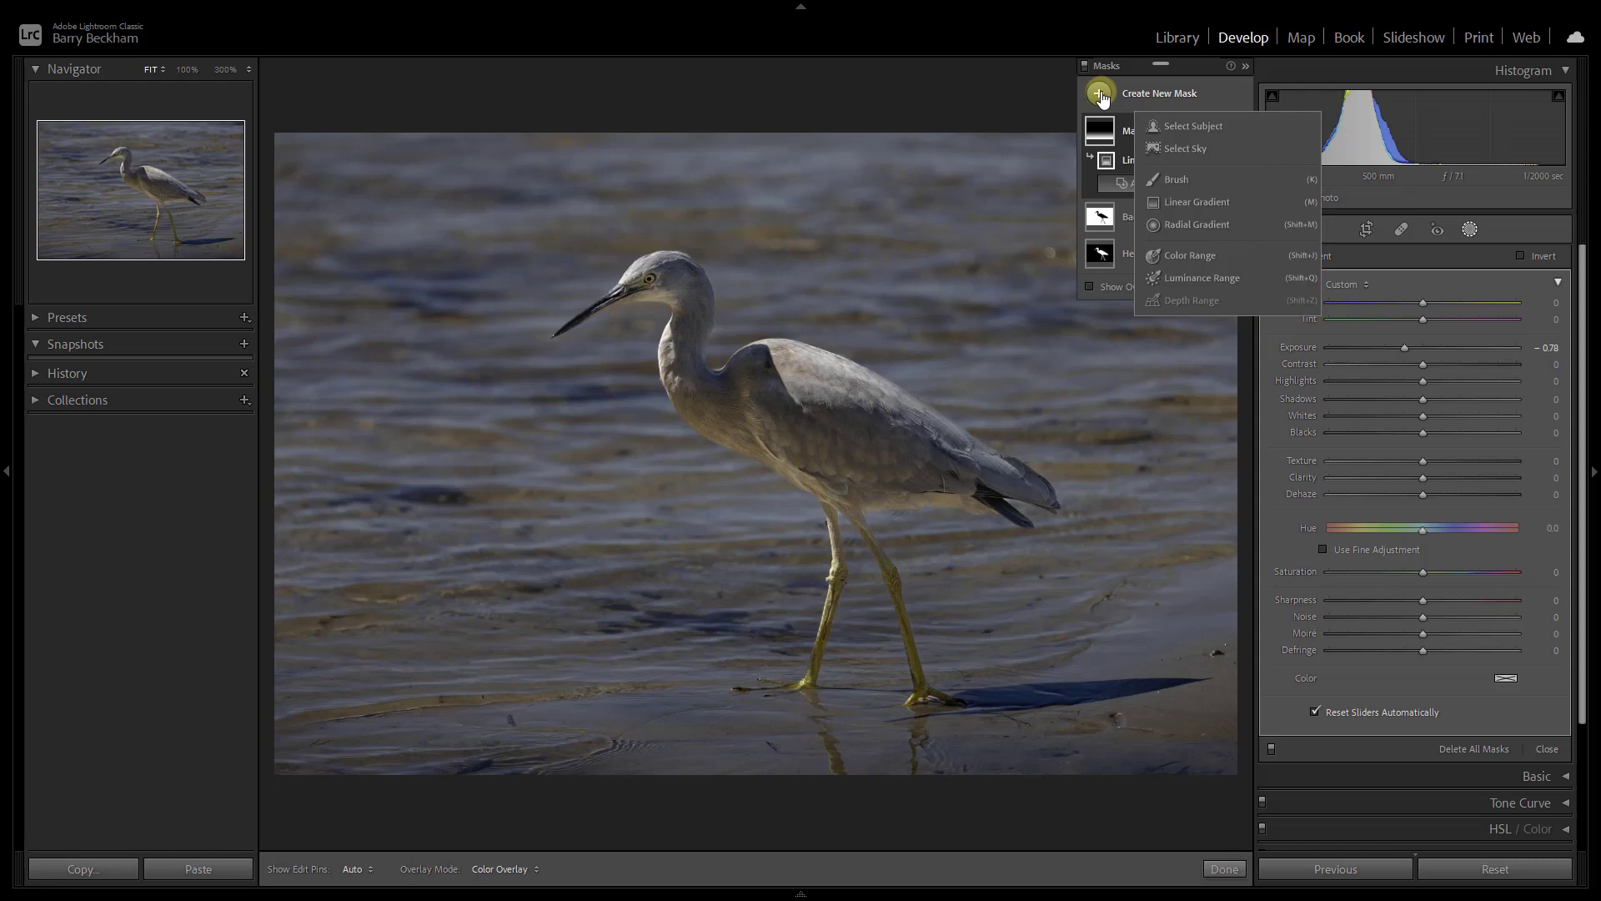
pyautogui.click(1171, 205)
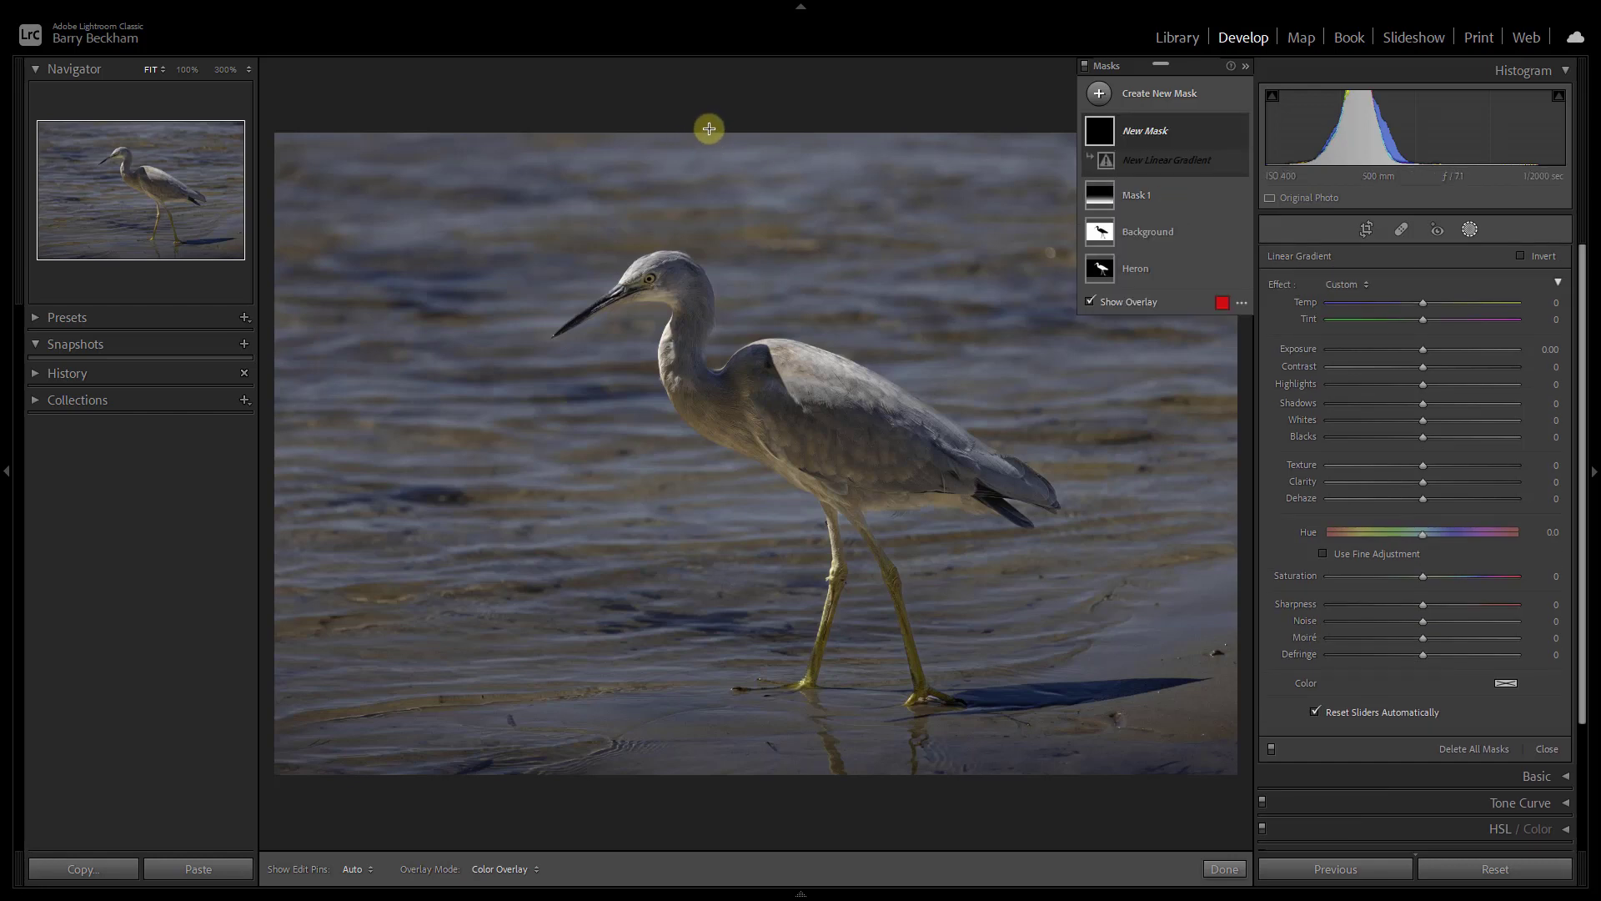
pyautogui.moveTo(708, 129); pyautogui.dragTo(706, 482)
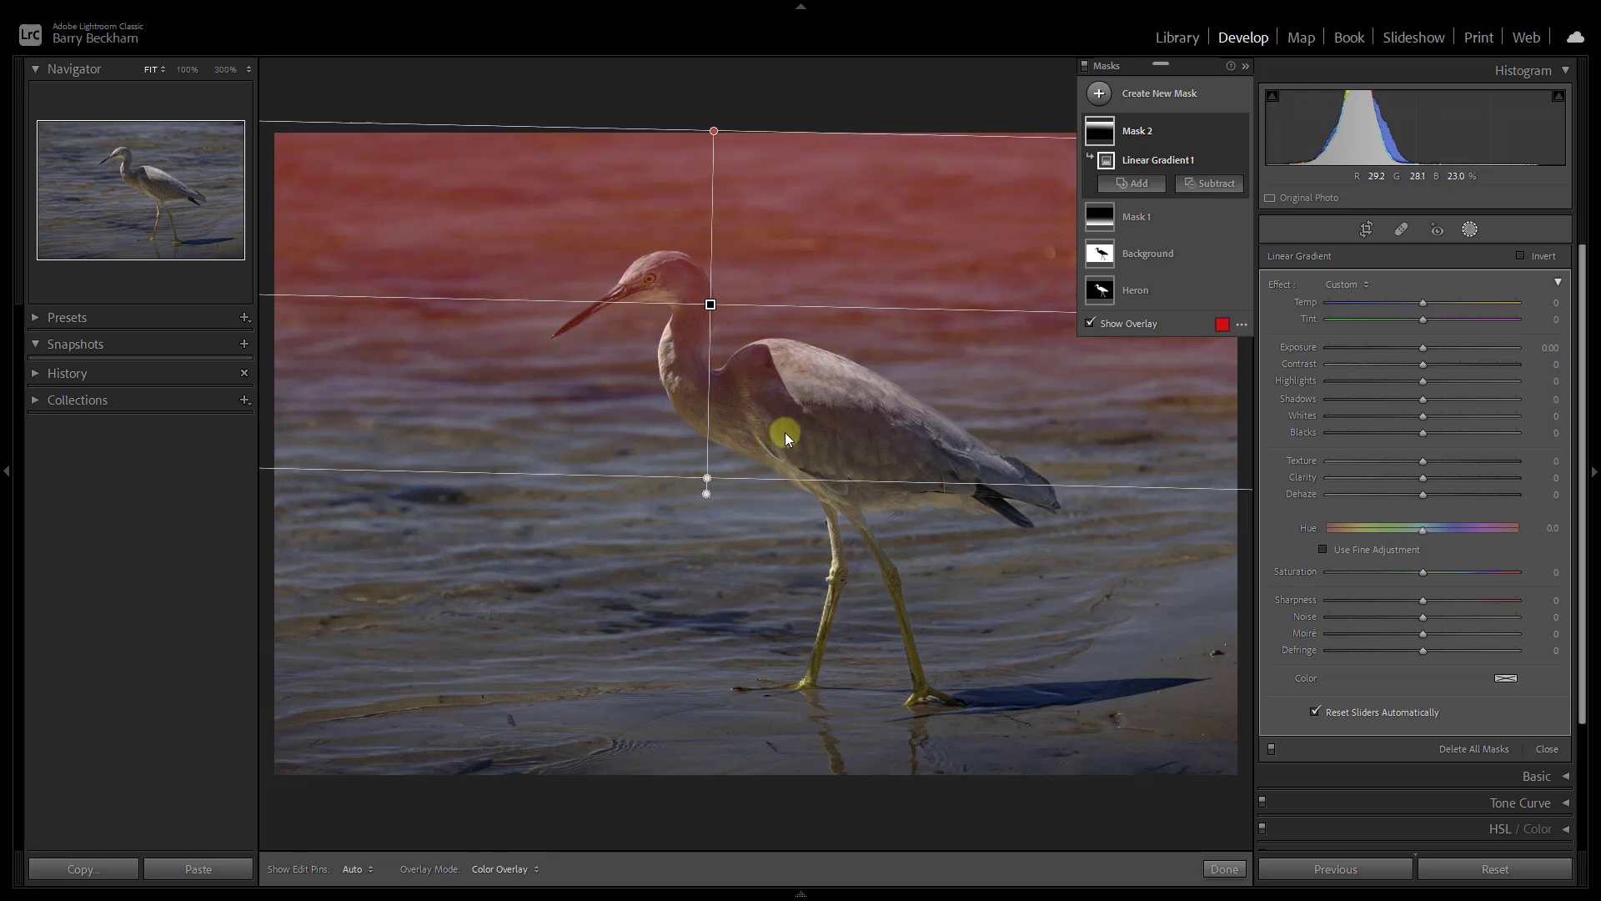
pyautogui.moveTo(705, 493); pyautogui.dragTo(709, 498)
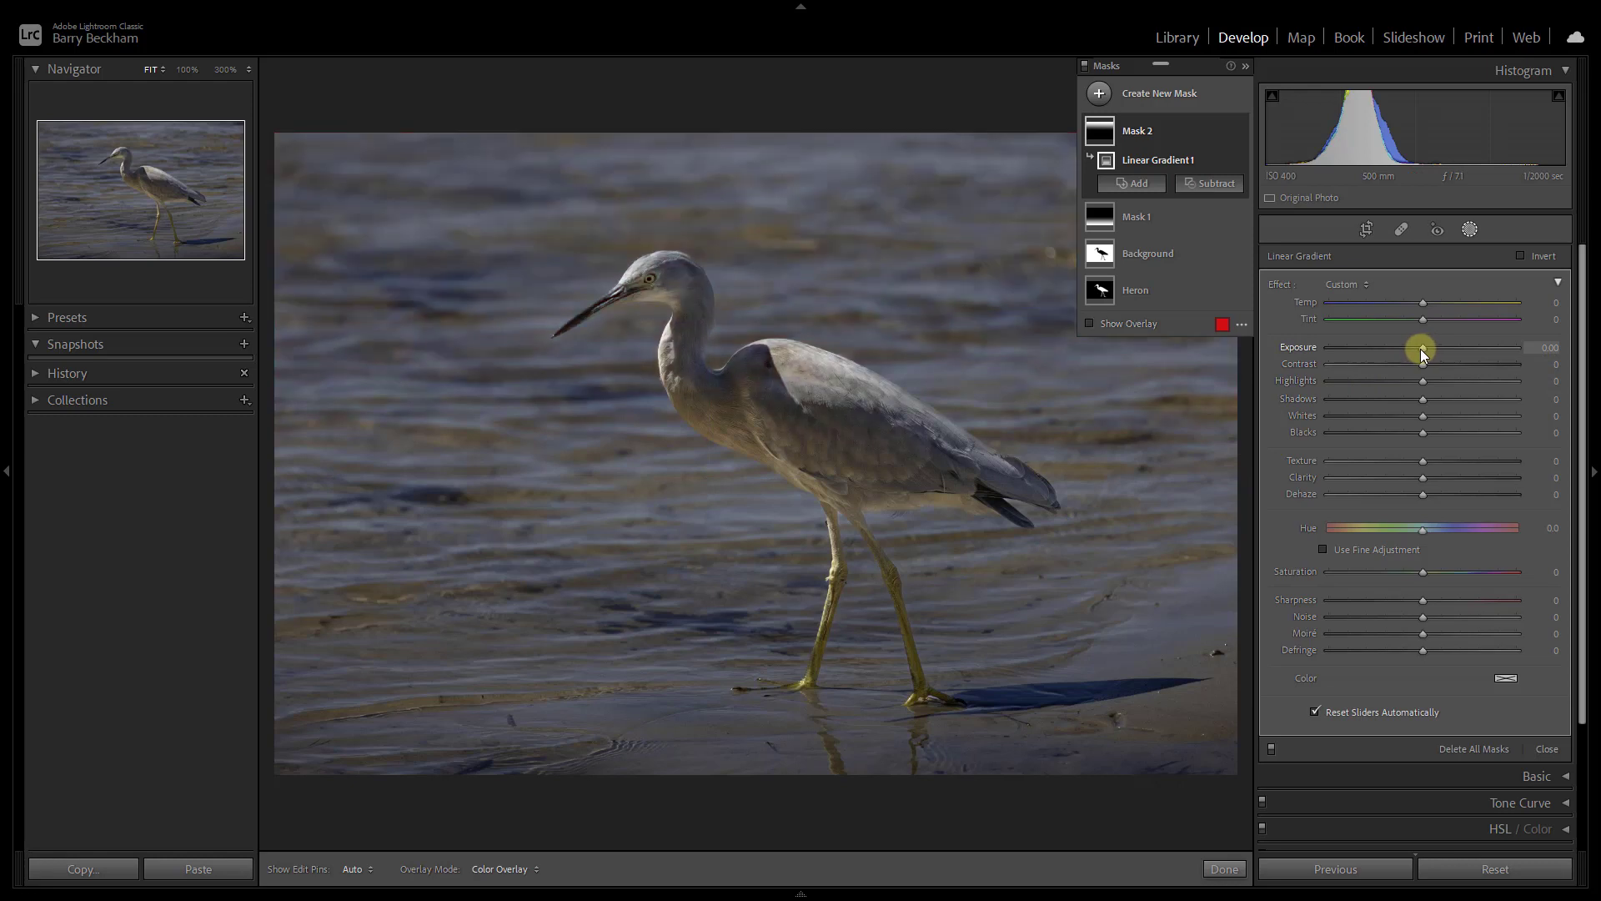
pyautogui.moveTo(1419, 348); pyautogui.dragTo(1410, 344)
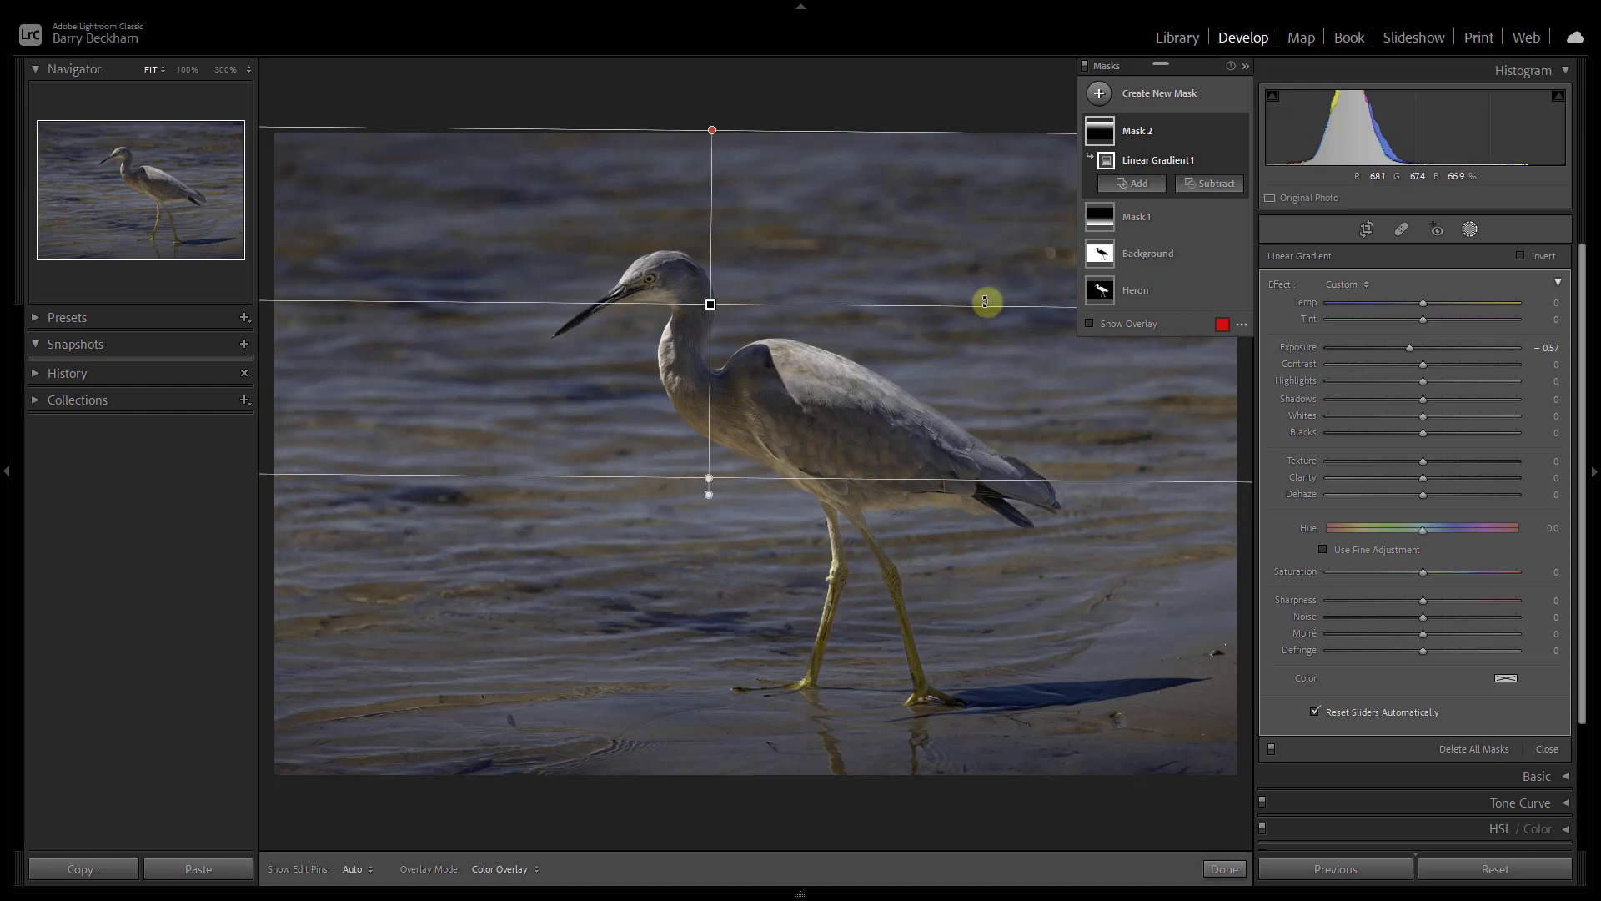
# Rename the upper linear gradient mask as Top Grad
pyautogui.doubleClick(1136, 132)
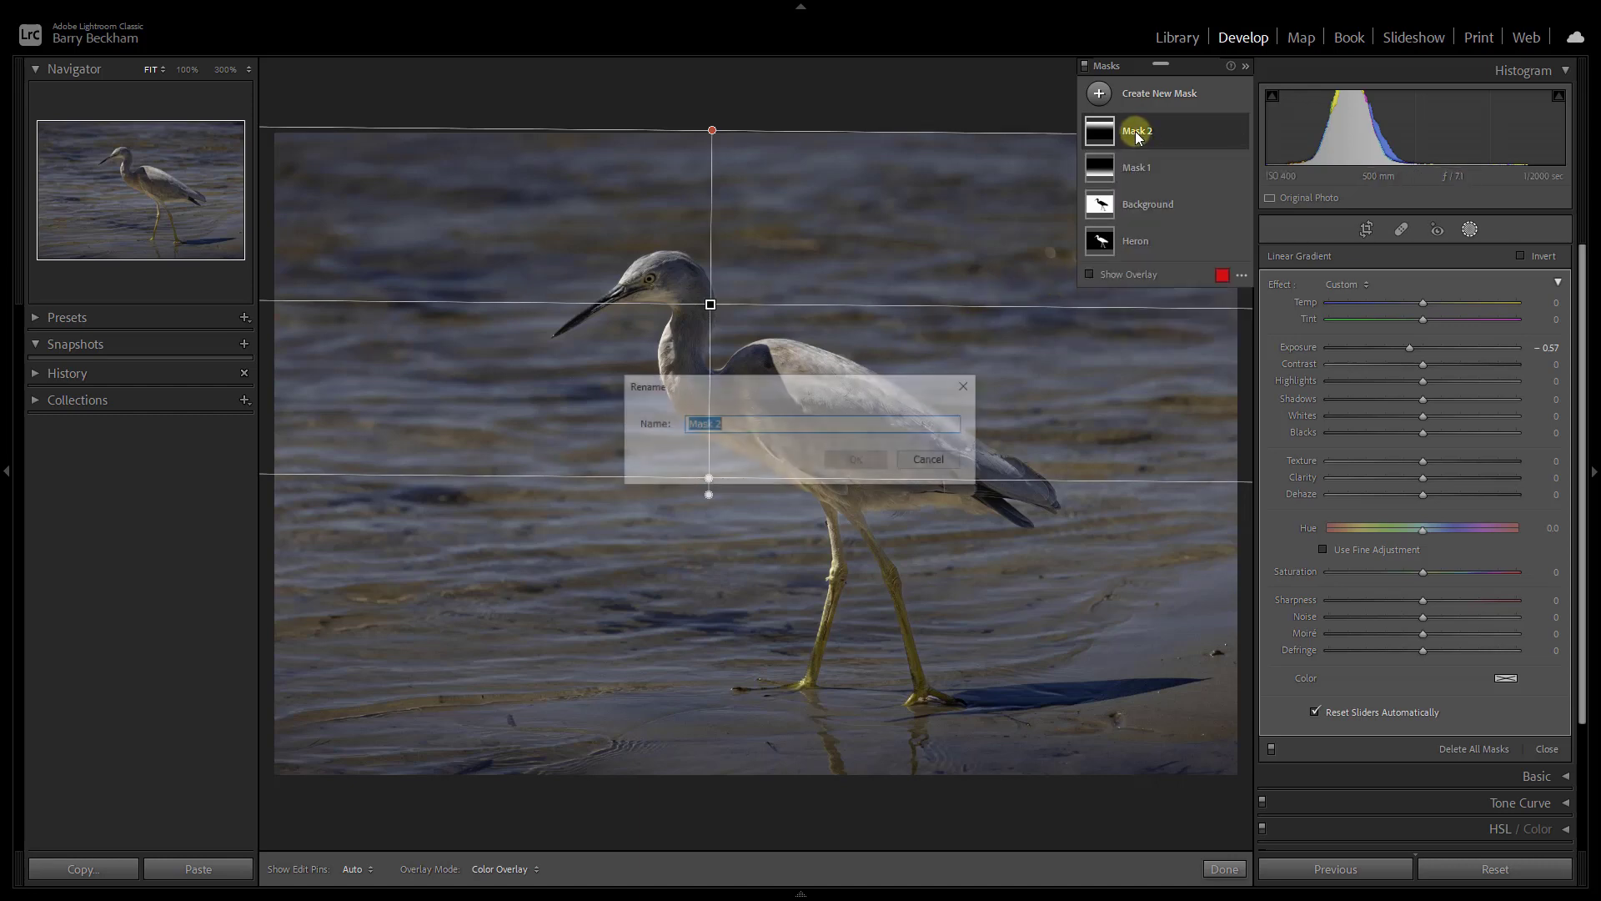
pyautogui.write('Top Grad')
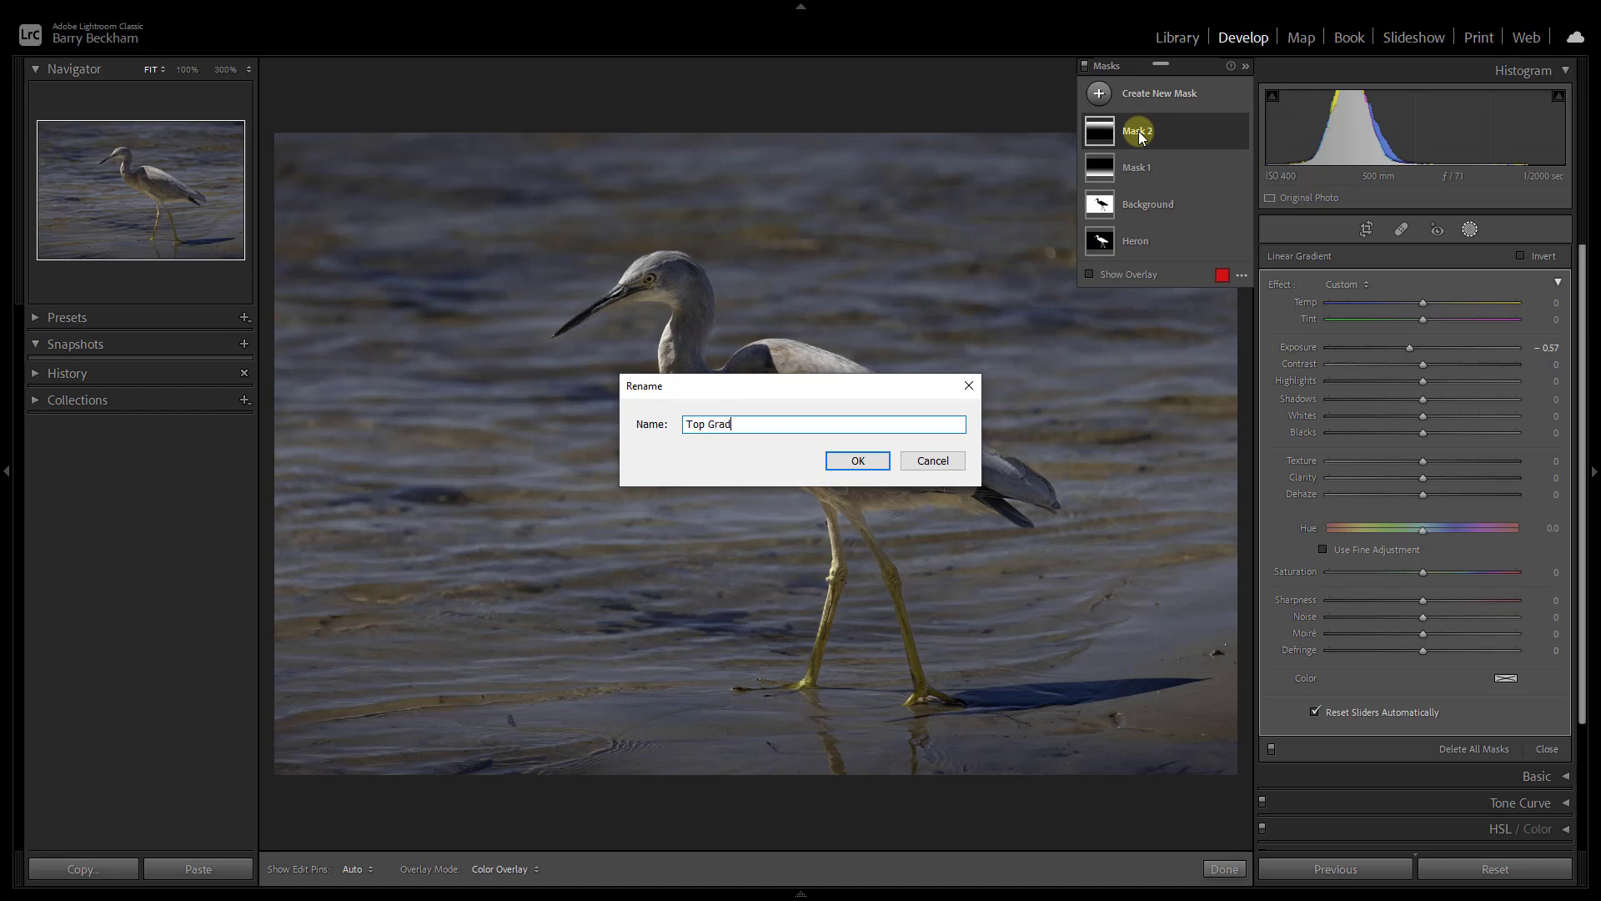
pyautogui.click(857, 461)
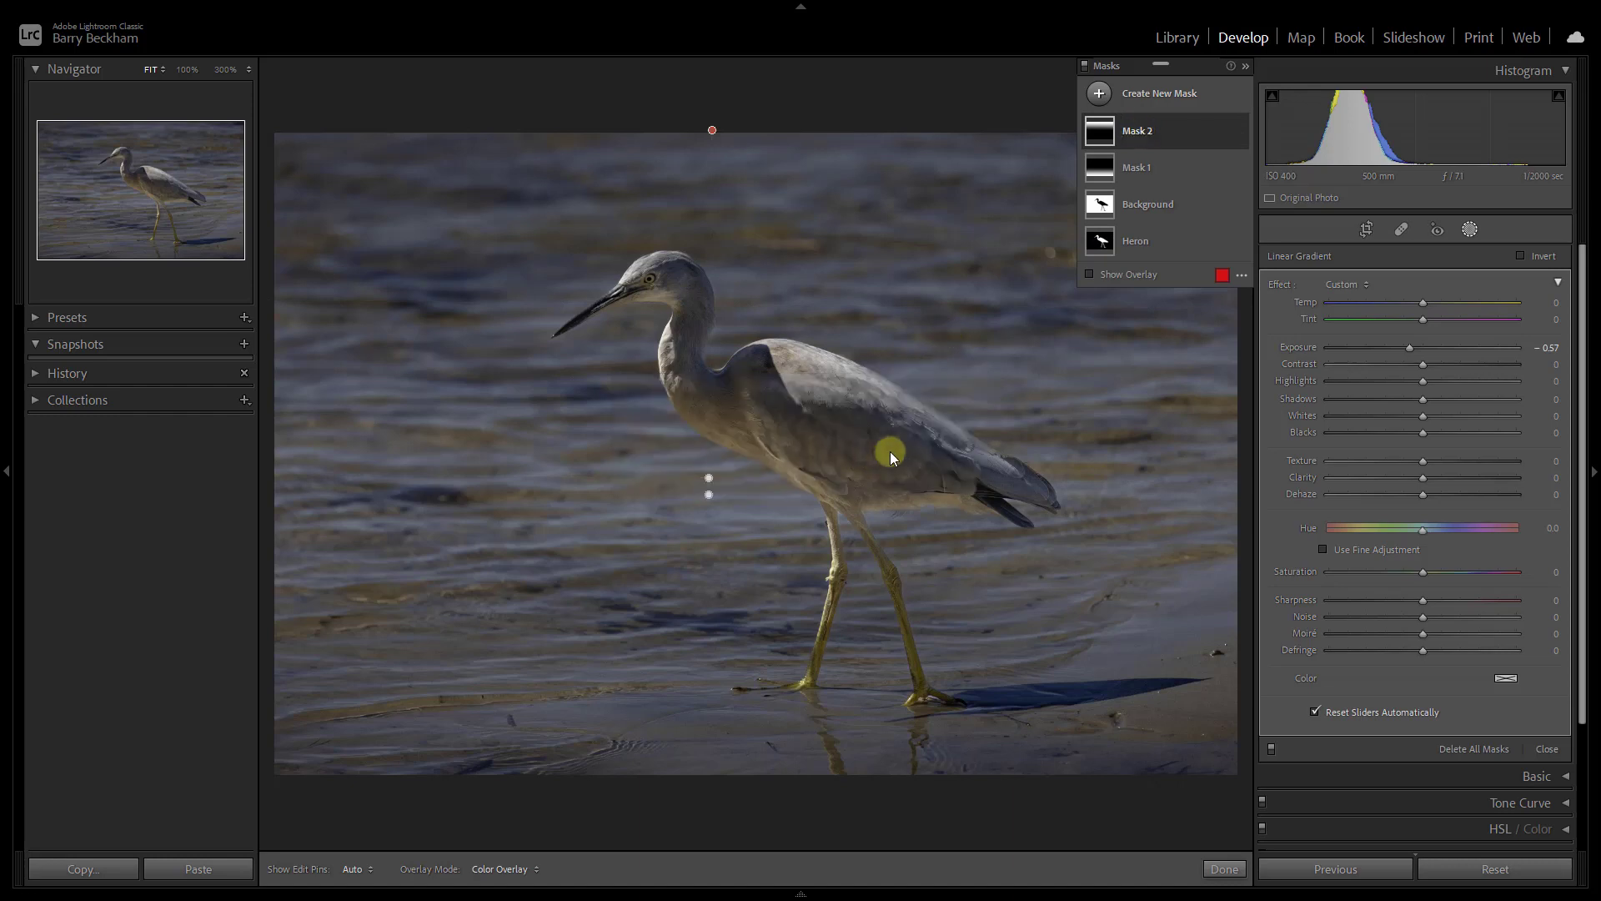
# Set up a subtracting brush for the Top Grad mask at the heron's head, with Size 11 and Flow 100
pyautogui.click(1101, 133)
pyautogui.click(1155, 160)
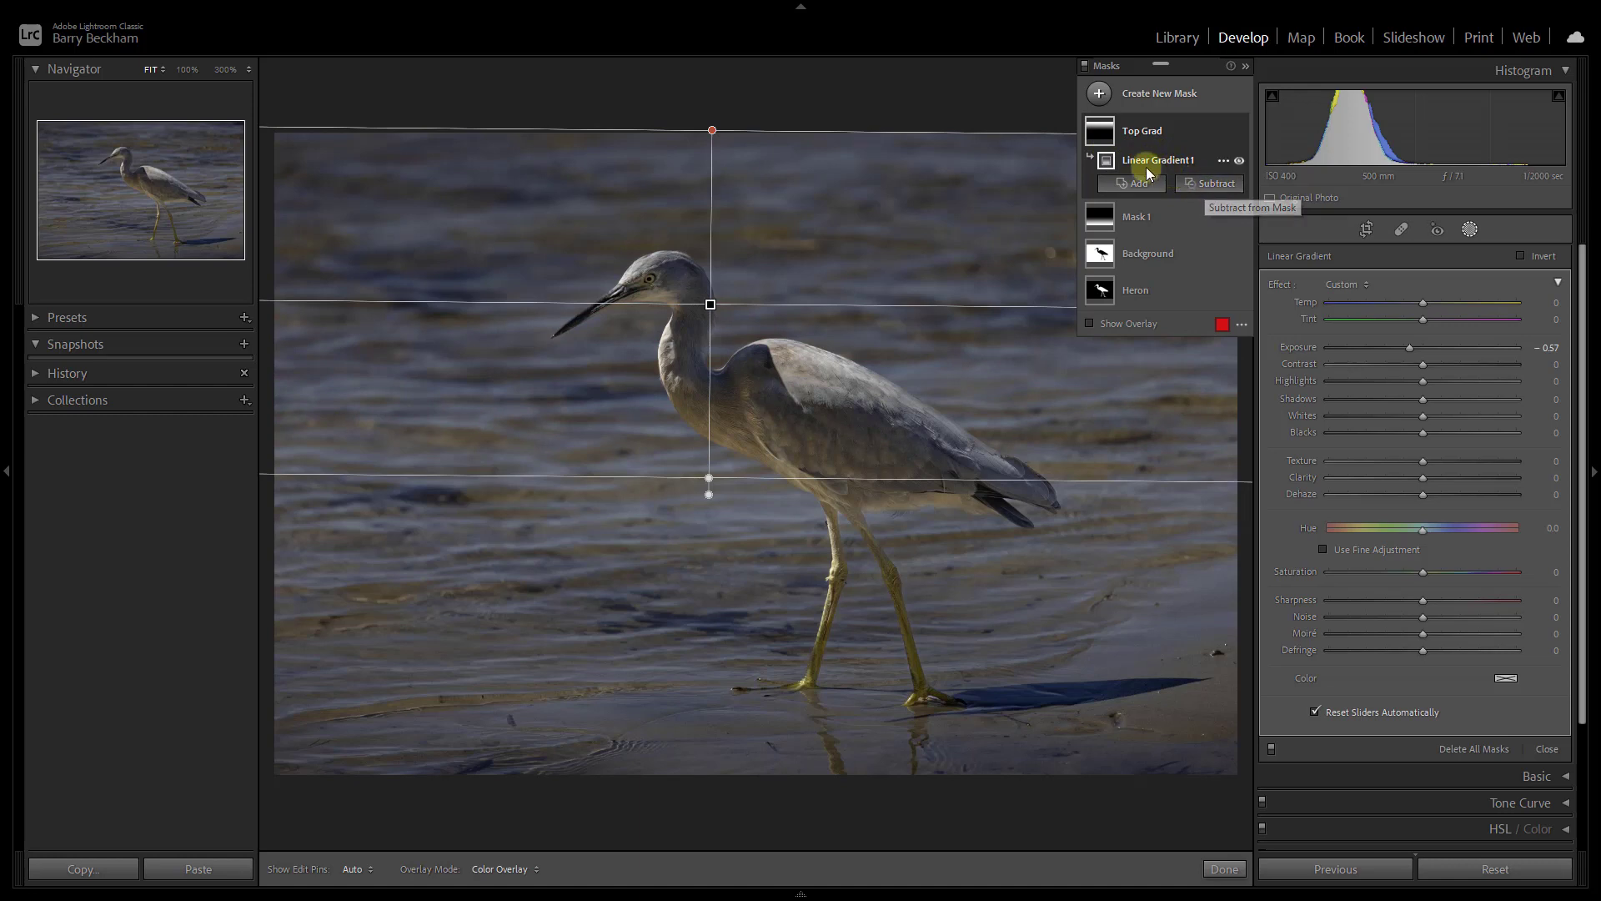
pyautogui.click(1214, 187)
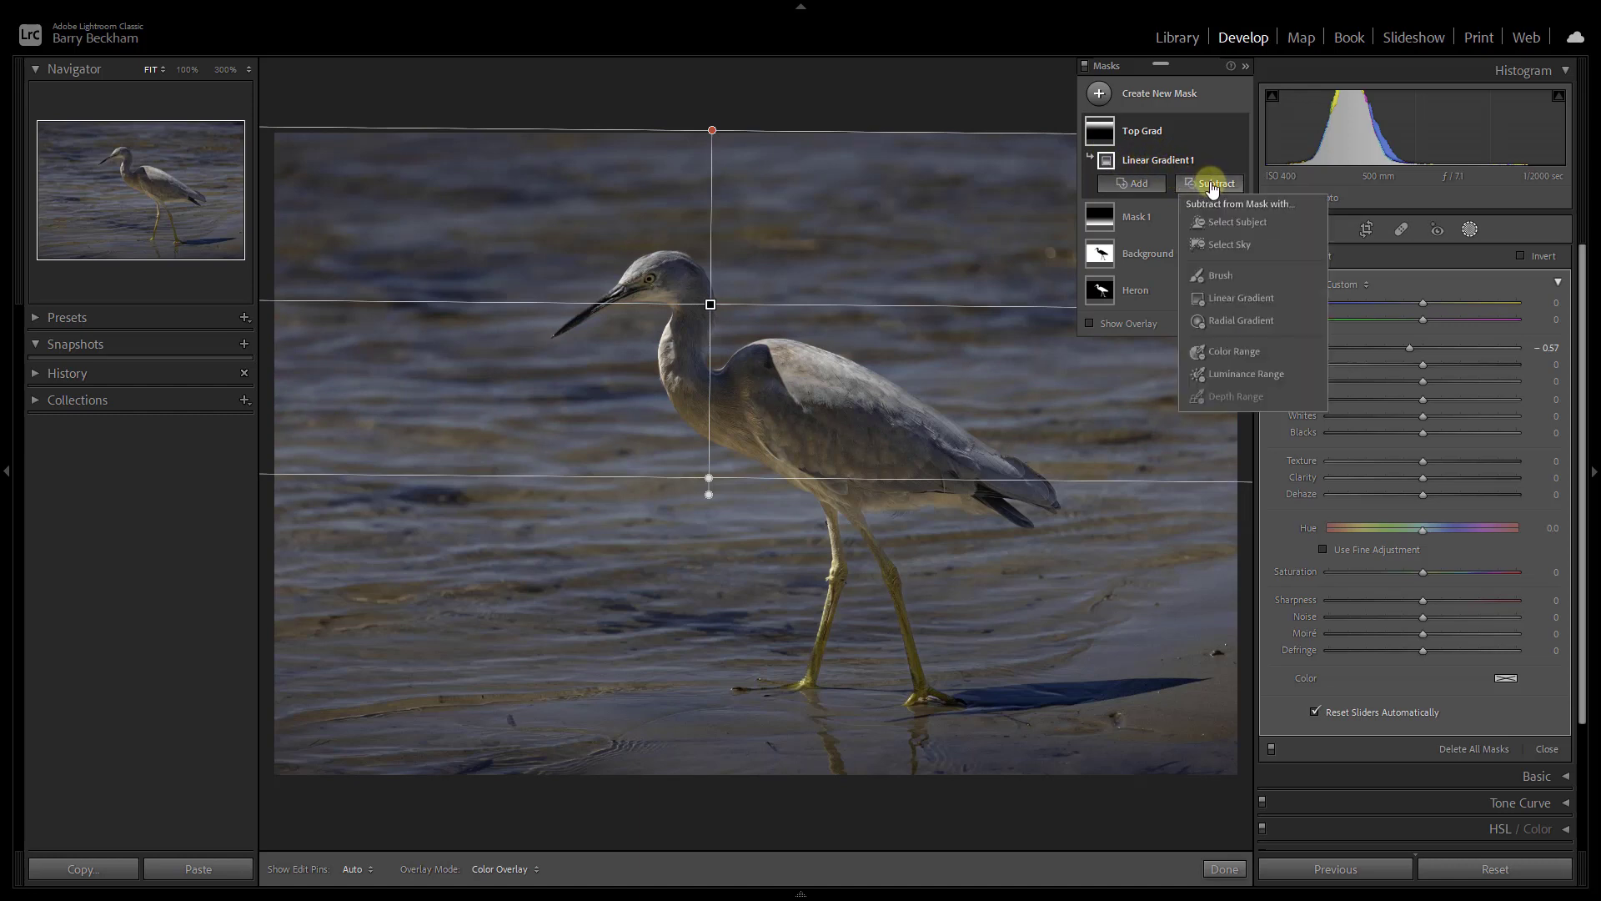
pyautogui.click(1214, 276)
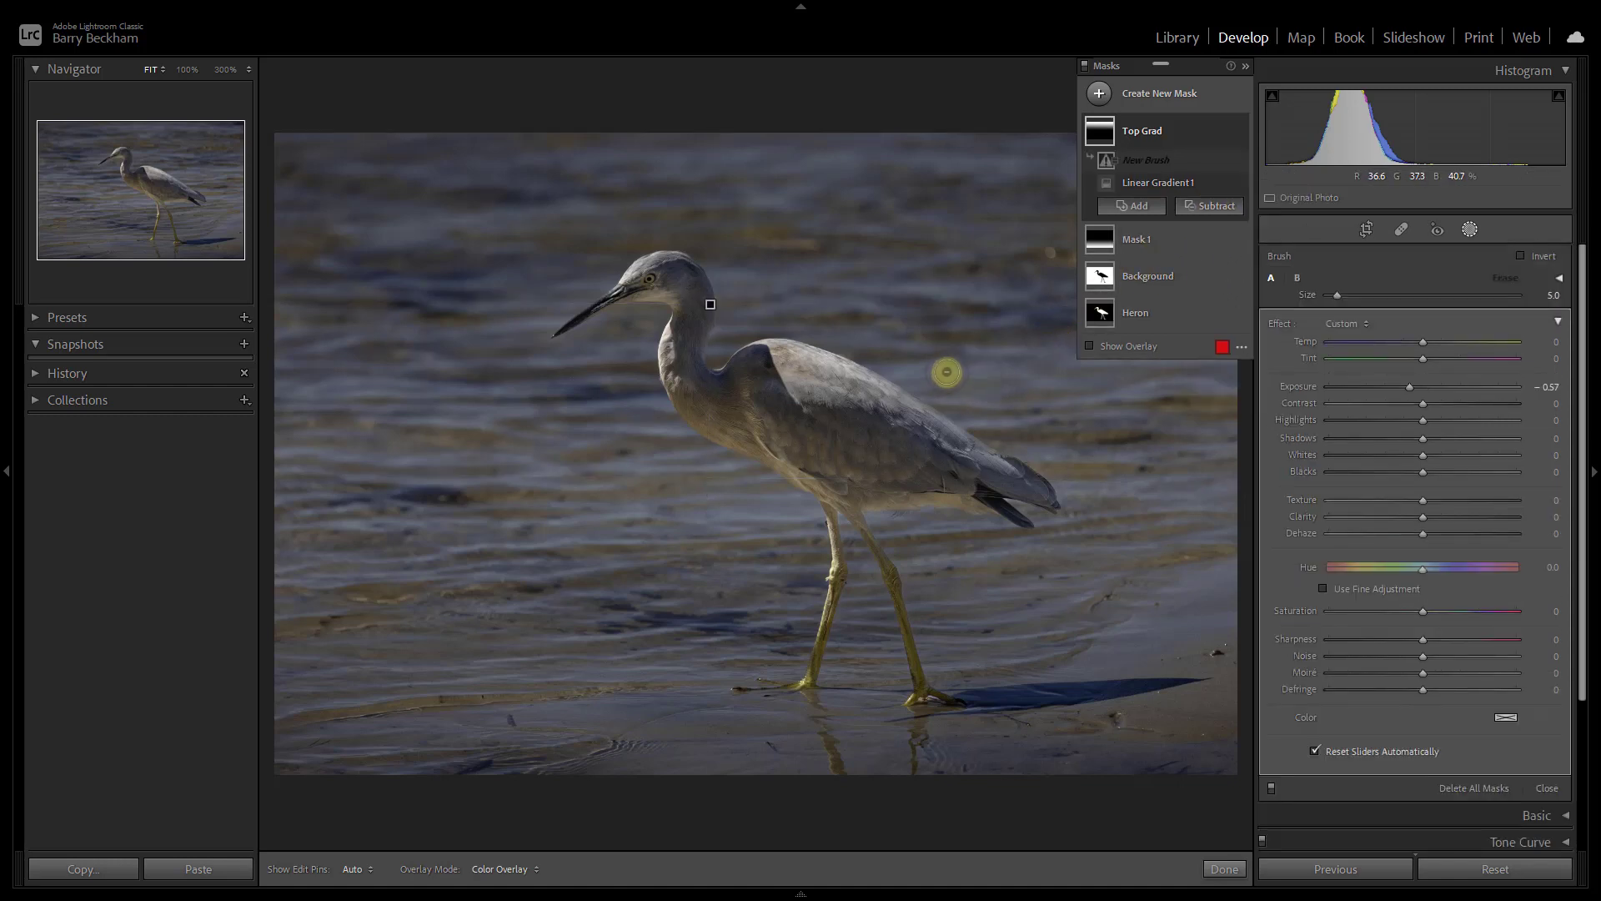
pyautogui.click(182, 70)
pyautogui.moveTo(130, 188); pyautogui.dragTo(121, 158)
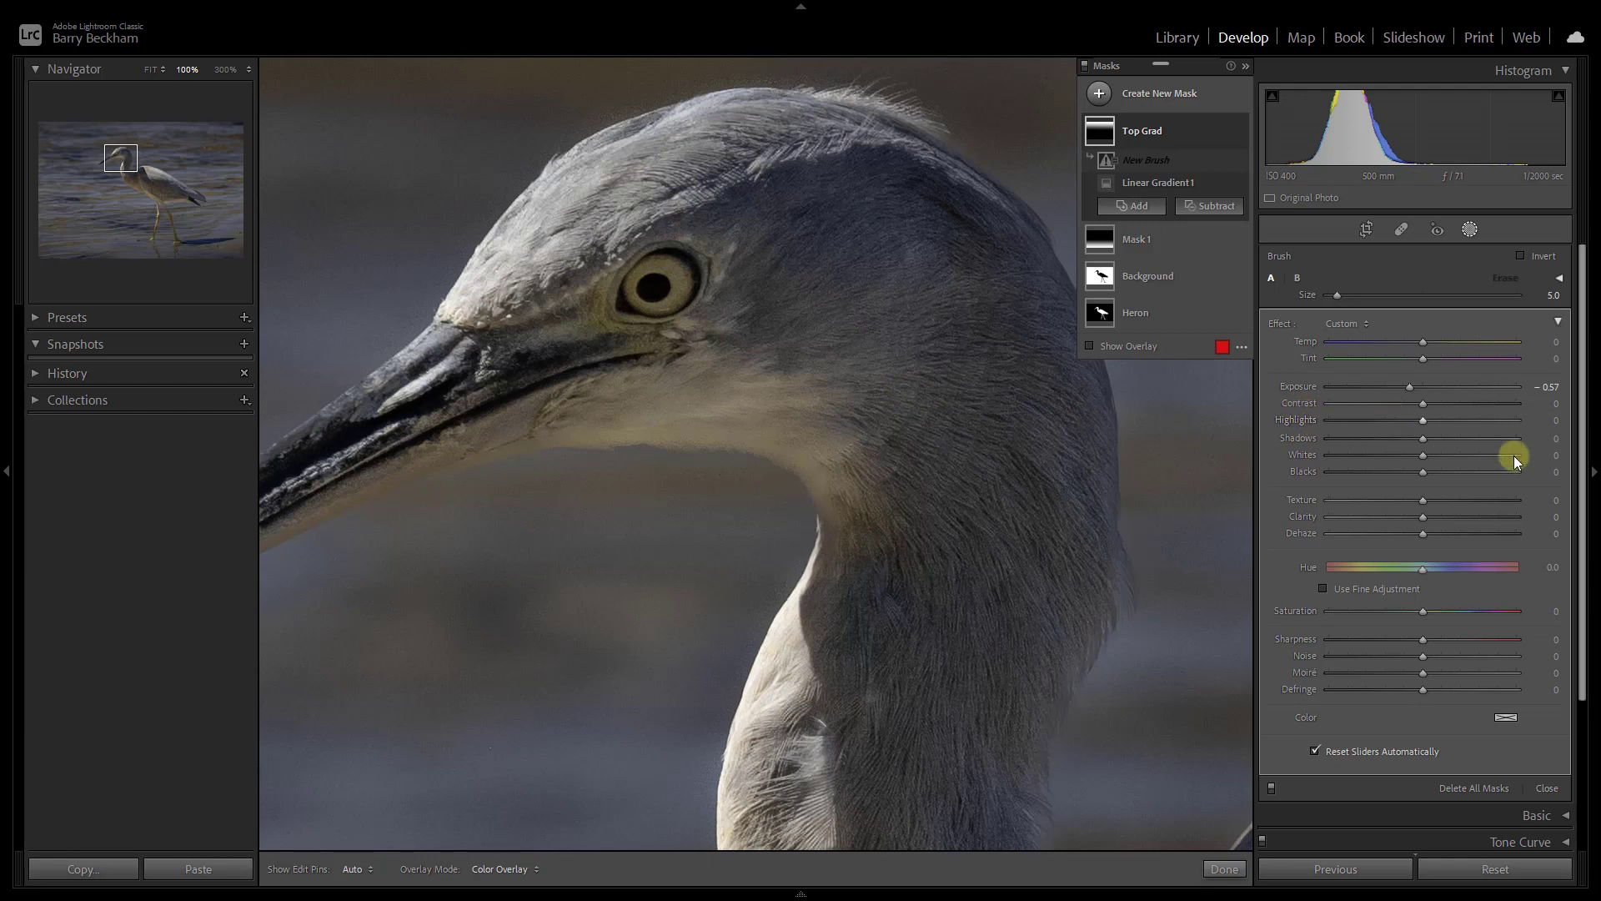
pyautogui.moveTo(1582, 459); pyautogui.dragTo(1593, 355)
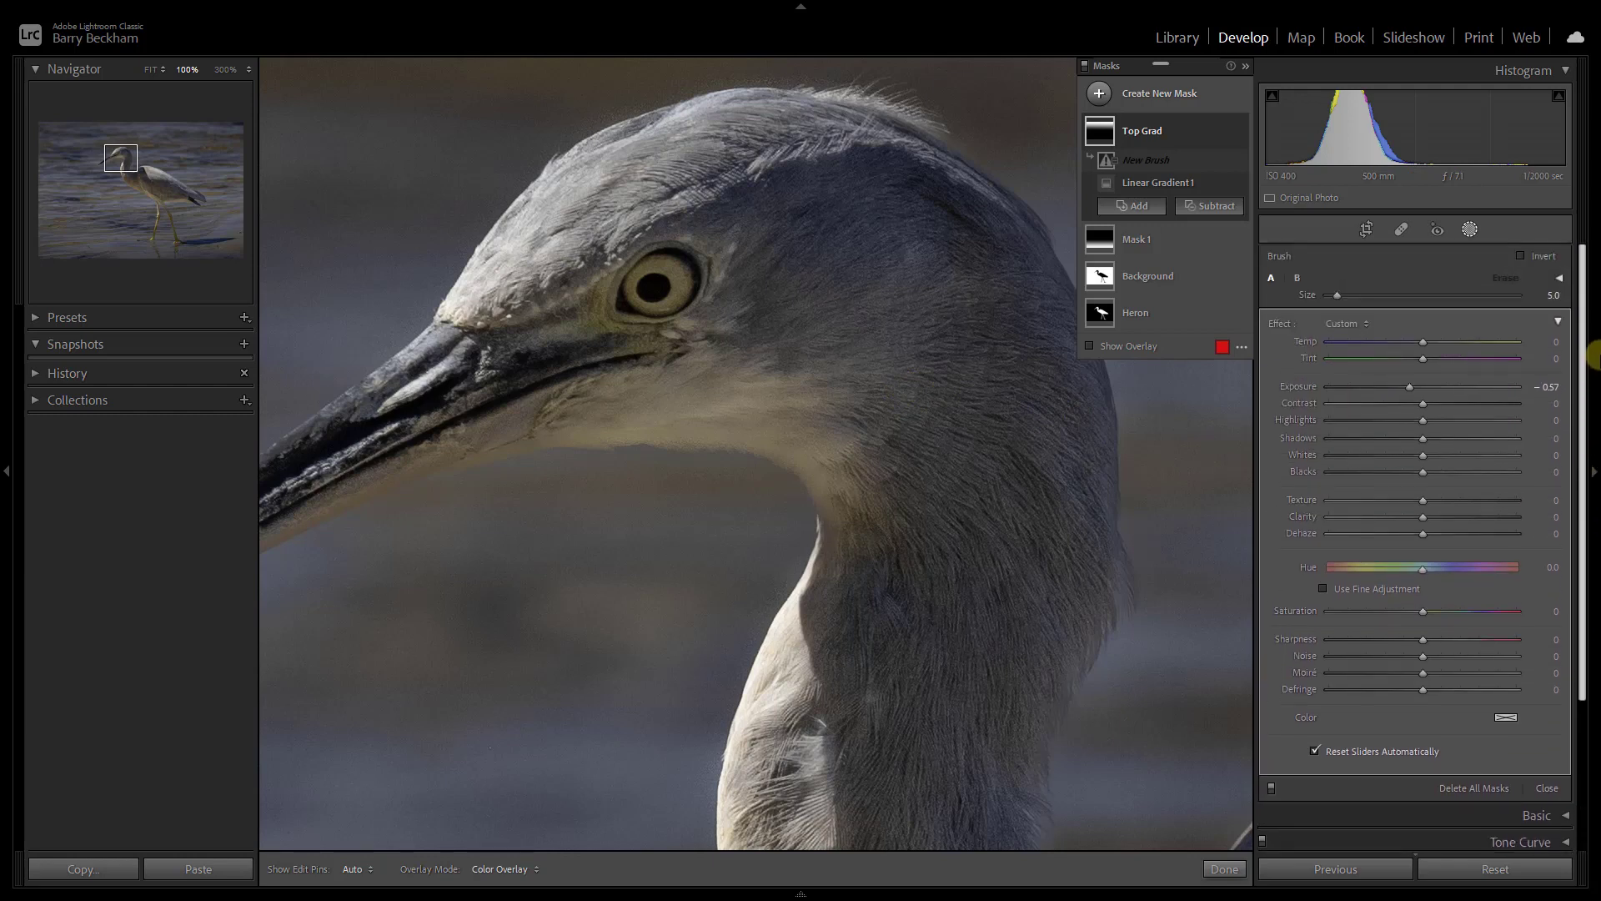
pyautogui.click(1559, 279)
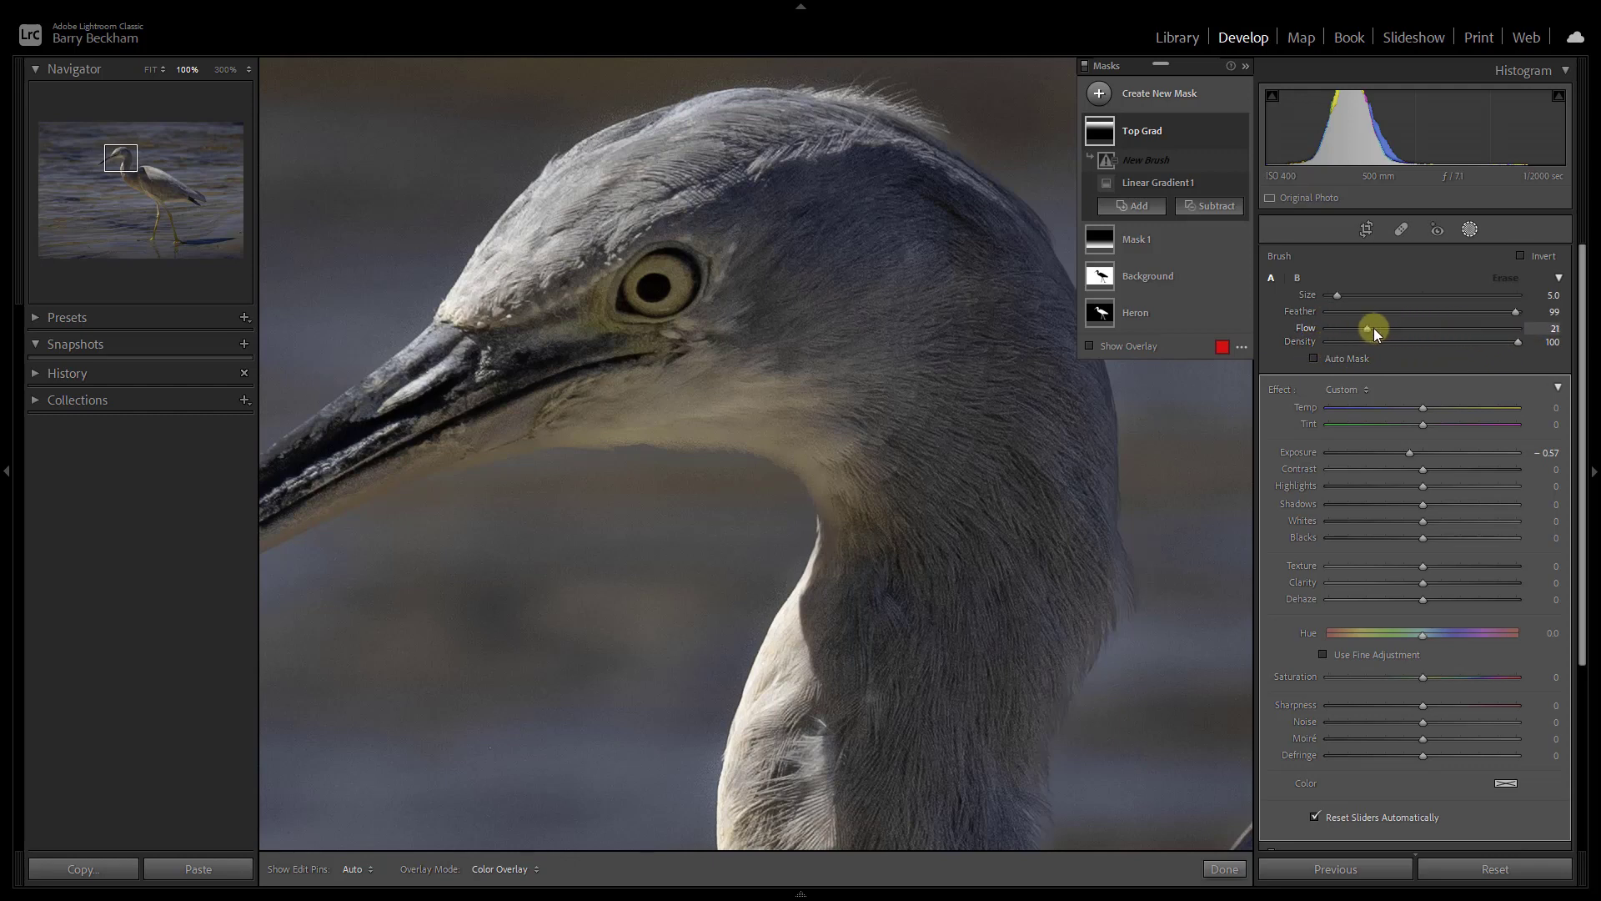
pyautogui.moveTo(1467, 332); pyautogui.dragTo(1402, 333)
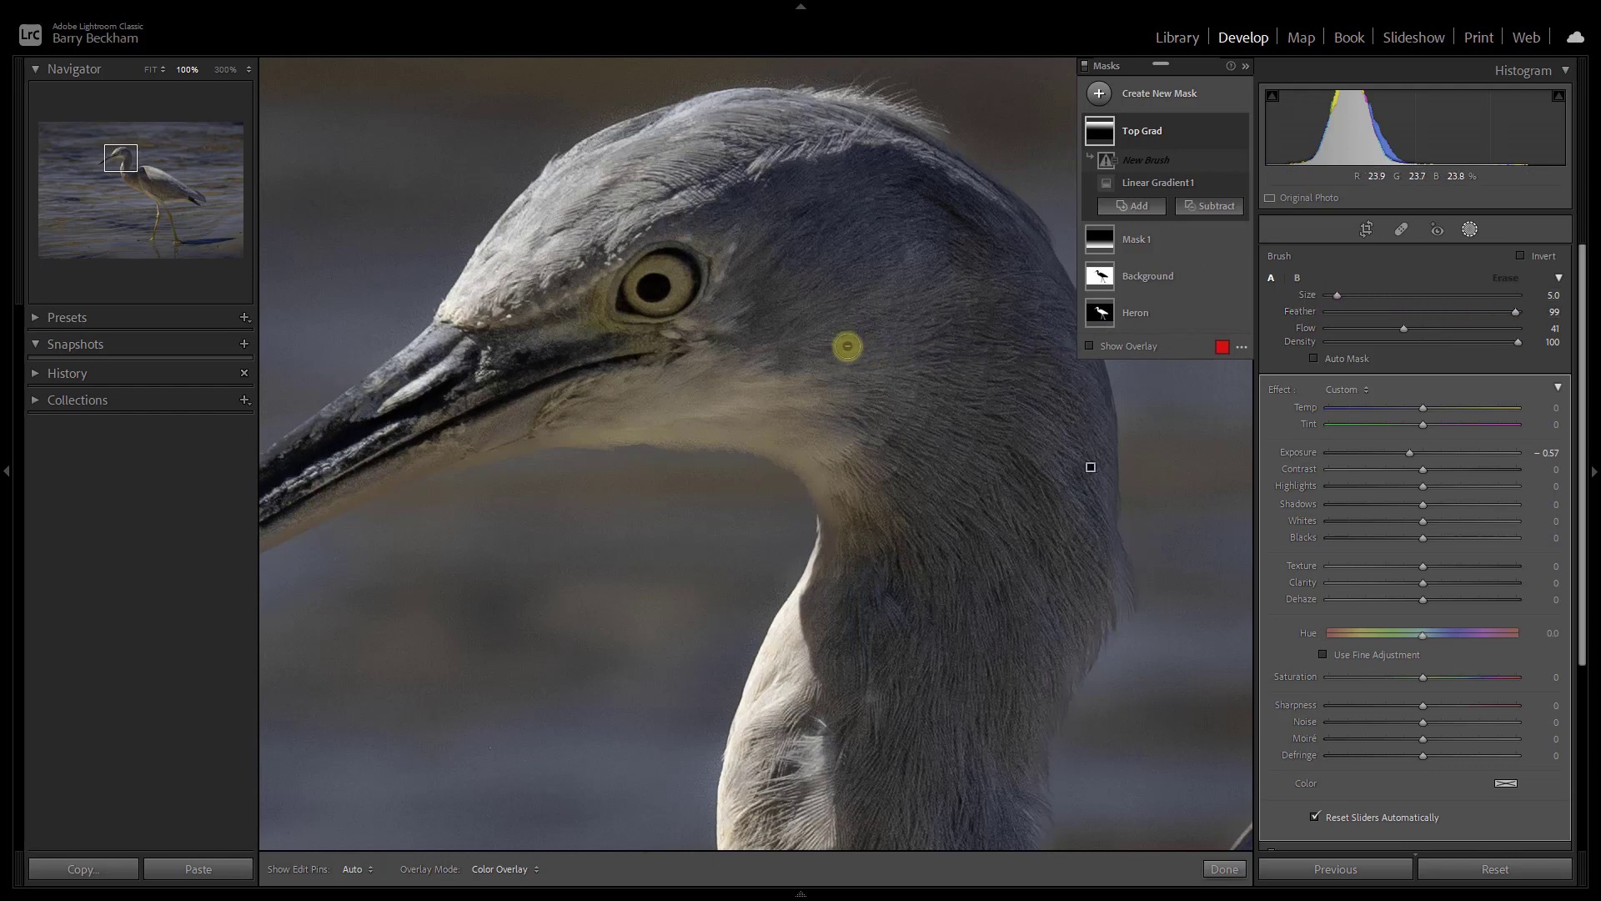
pyautogui.scroll(5, 856, 341)
pyautogui.scroll(1, 876, 329)
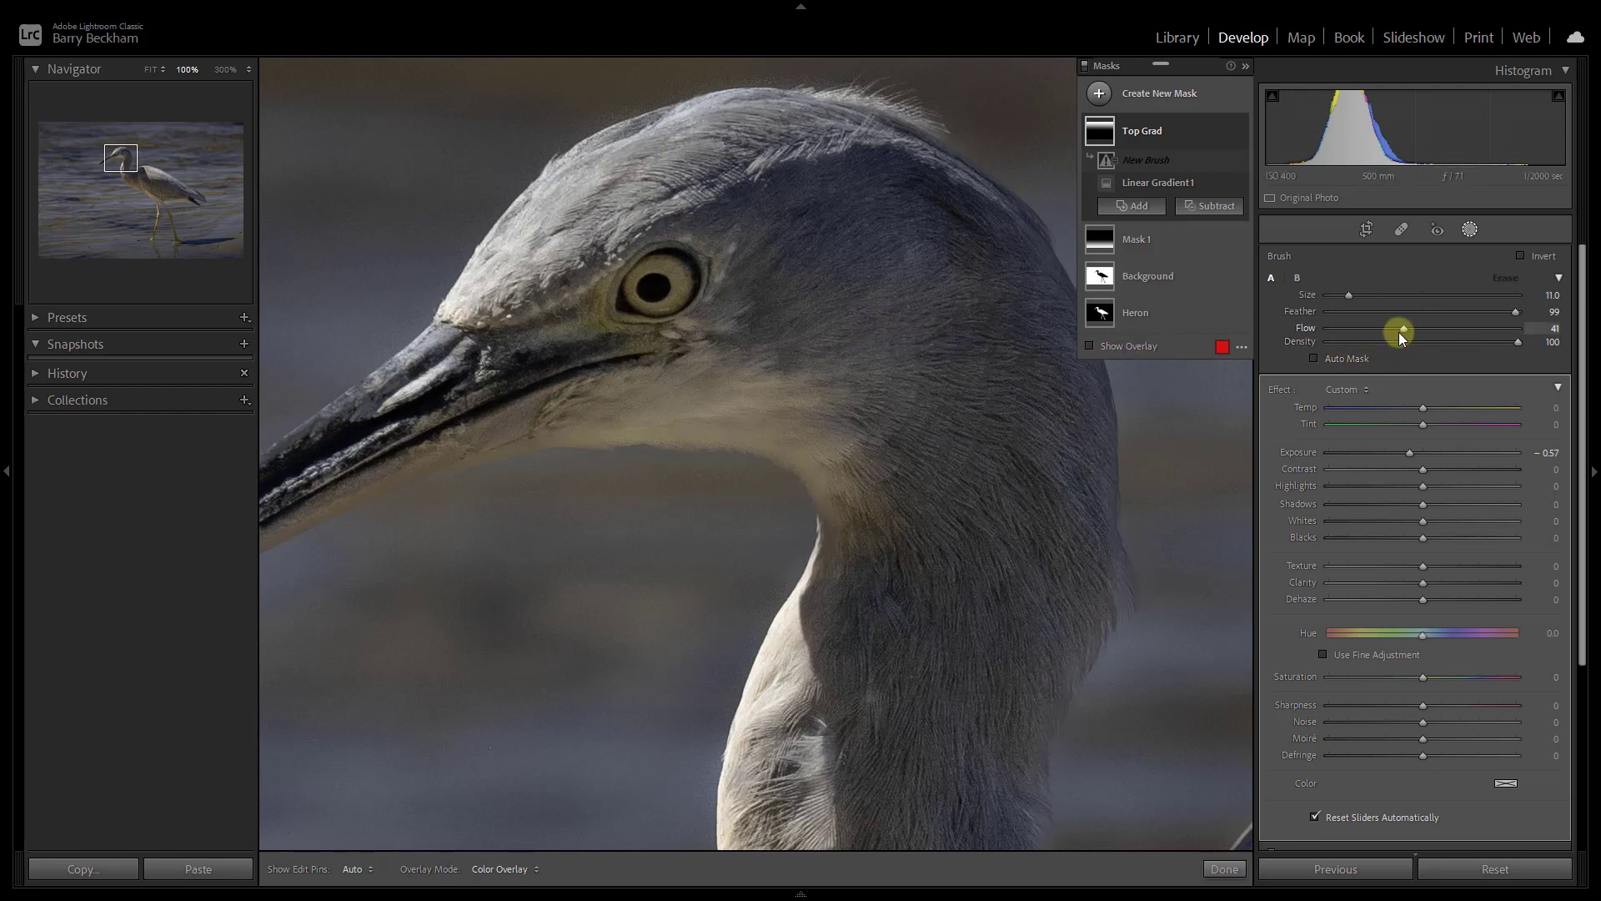
pyautogui.moveTo(1404, 329); pyautogui.dragTo(1515, 337)
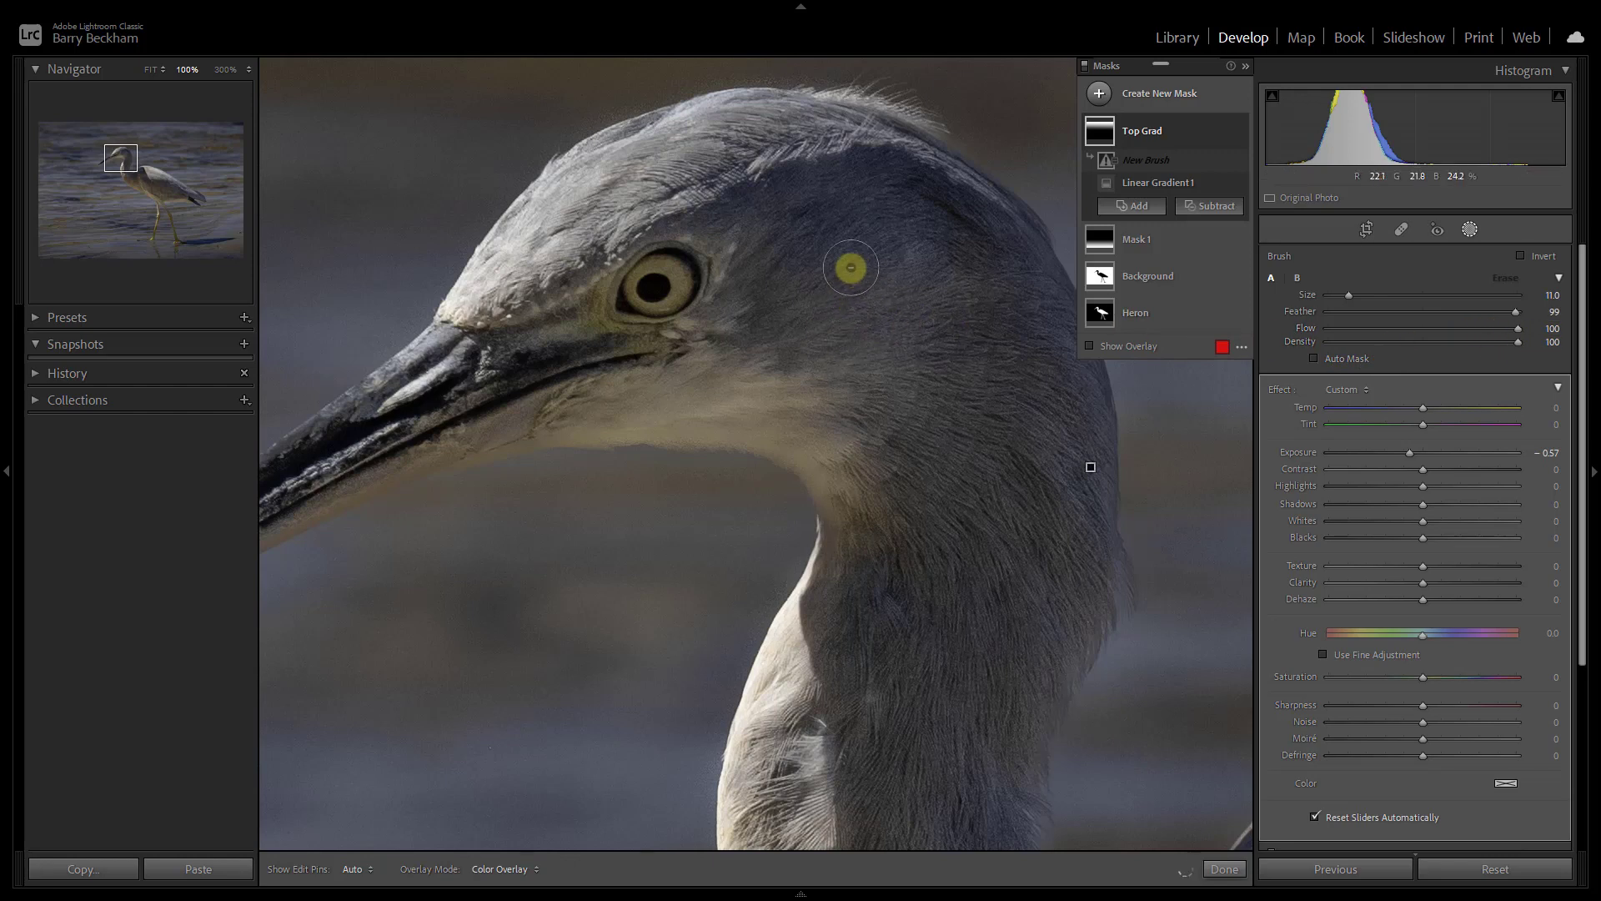
# Paint the heron's head and neck out of the Top Grad mask, lowering the brush Flow to 36
pyautogui.press('h')
pyautogui.moveTo(805, 236)
pyautogui.mouseDown()
pyautogui.moveTo(1013, 323)
pyautogui.moveTo(1009, 344)
pyautogui.moveTo(802, 225)
pyautogui.moveTo(889, 338)
pyautogui.mouseUp()
pyautogui.press('h')
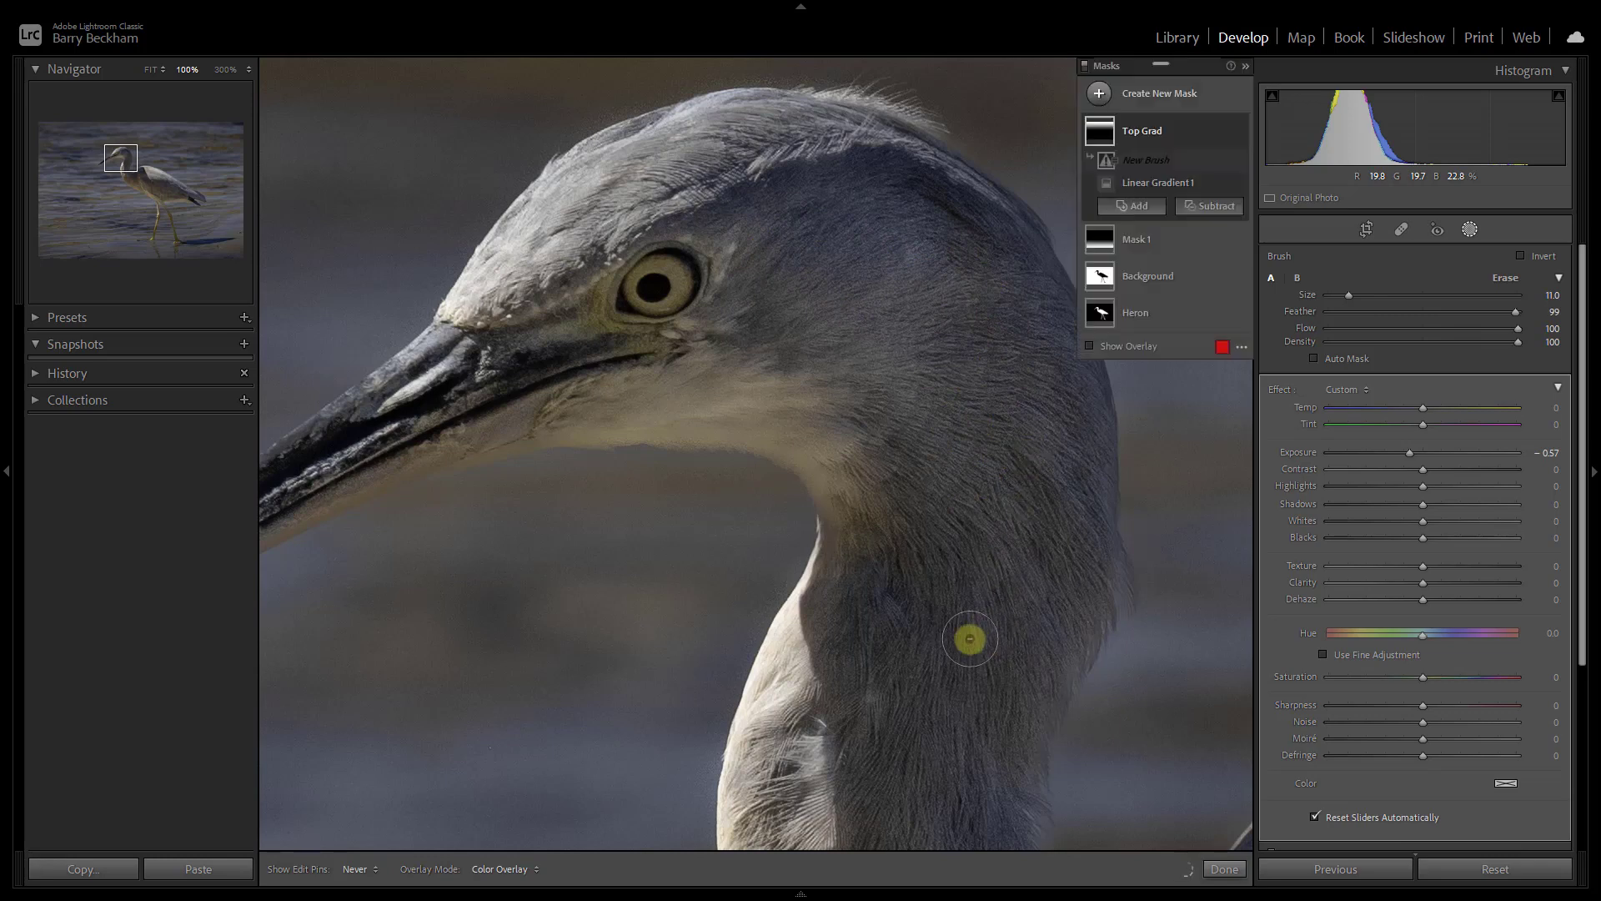
pyautogui.press('h')
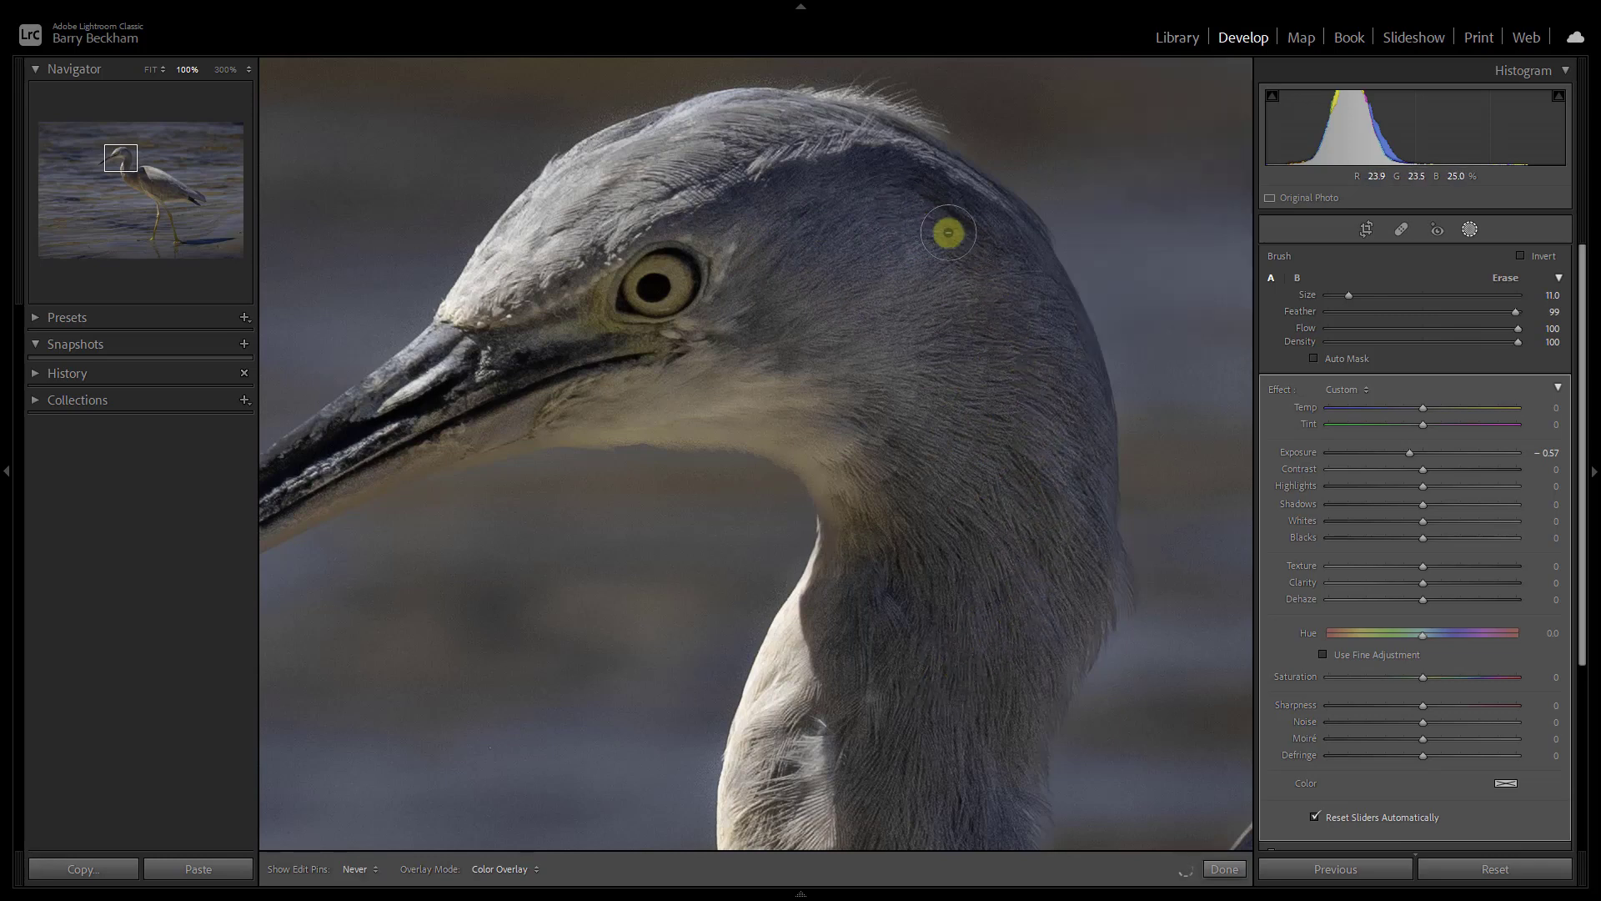
pyautogui.press('h')
pyautogui.press('h')
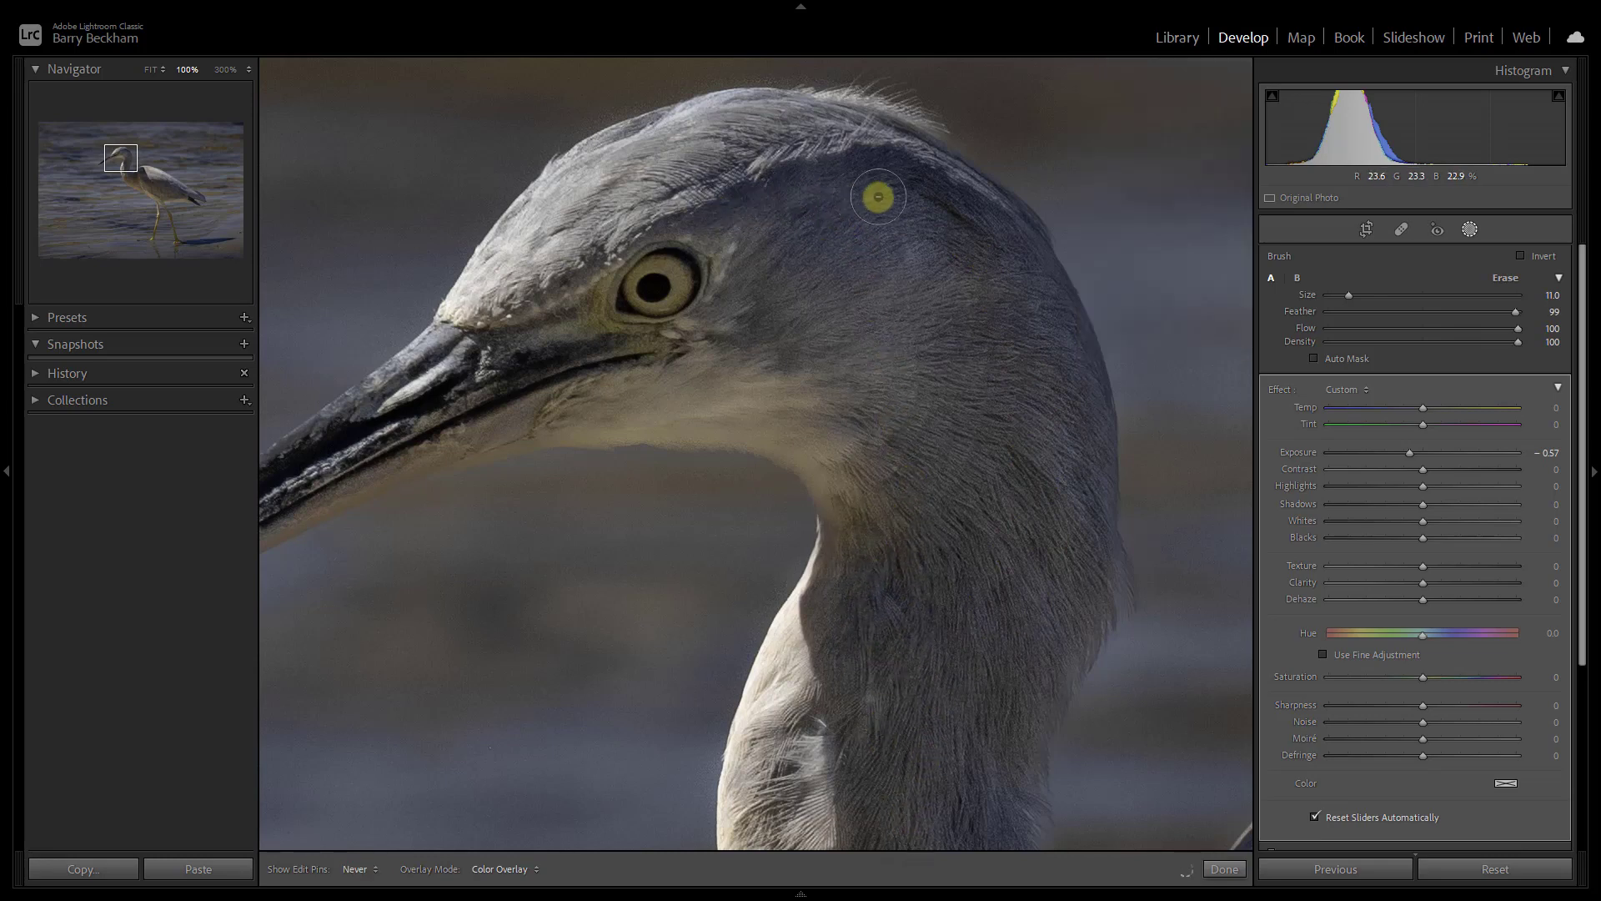
pyautogui.press('h')
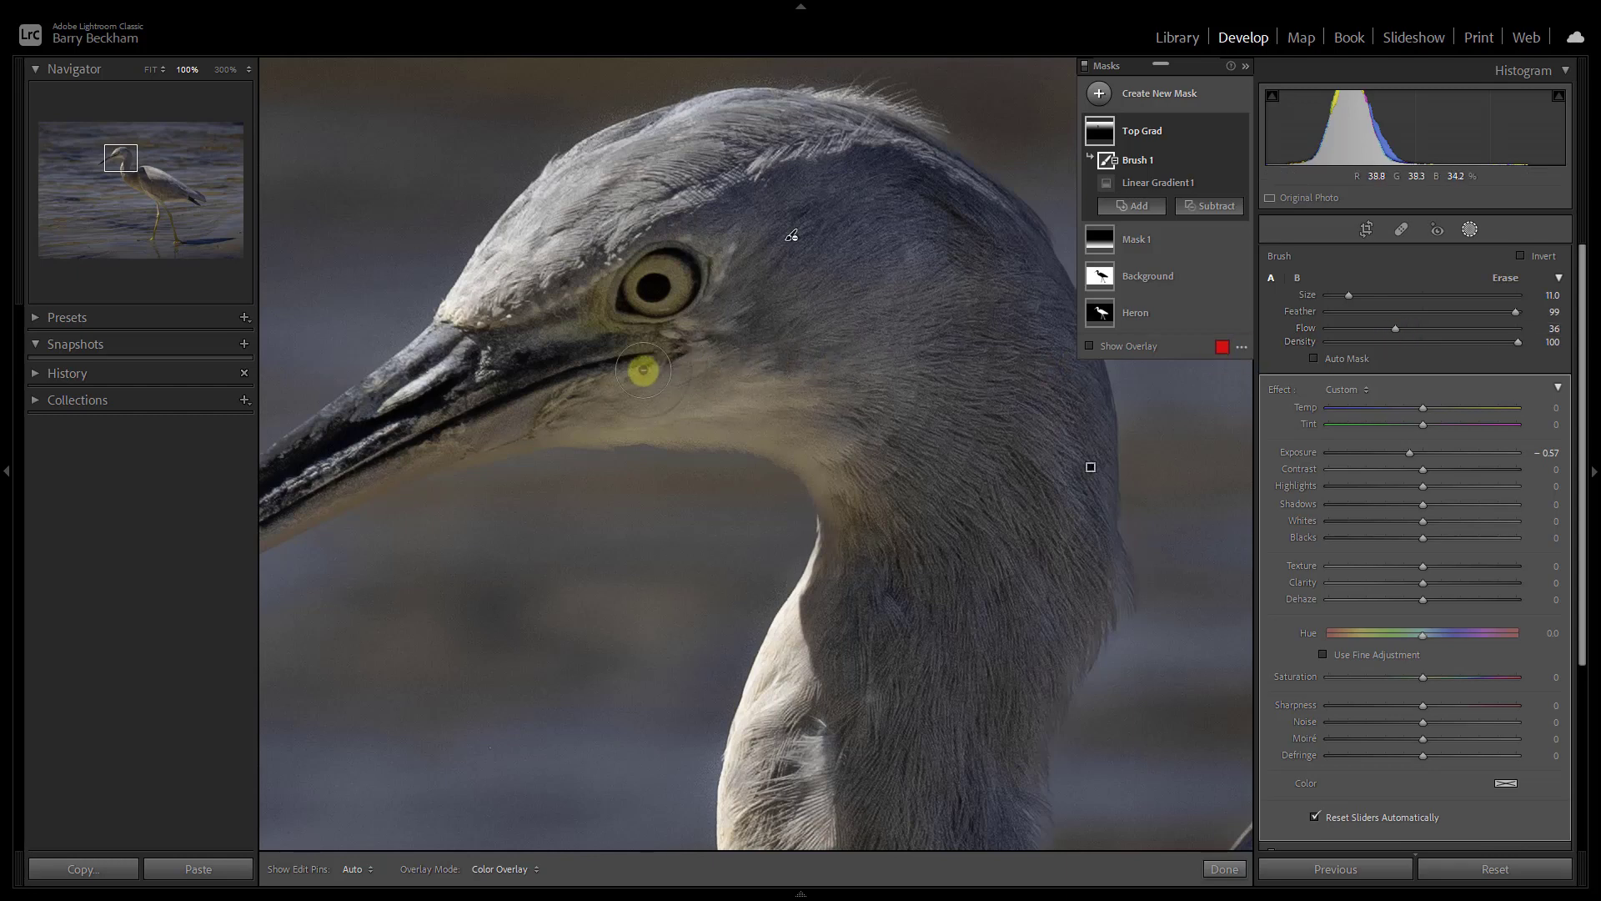
pyautogui.press('h')
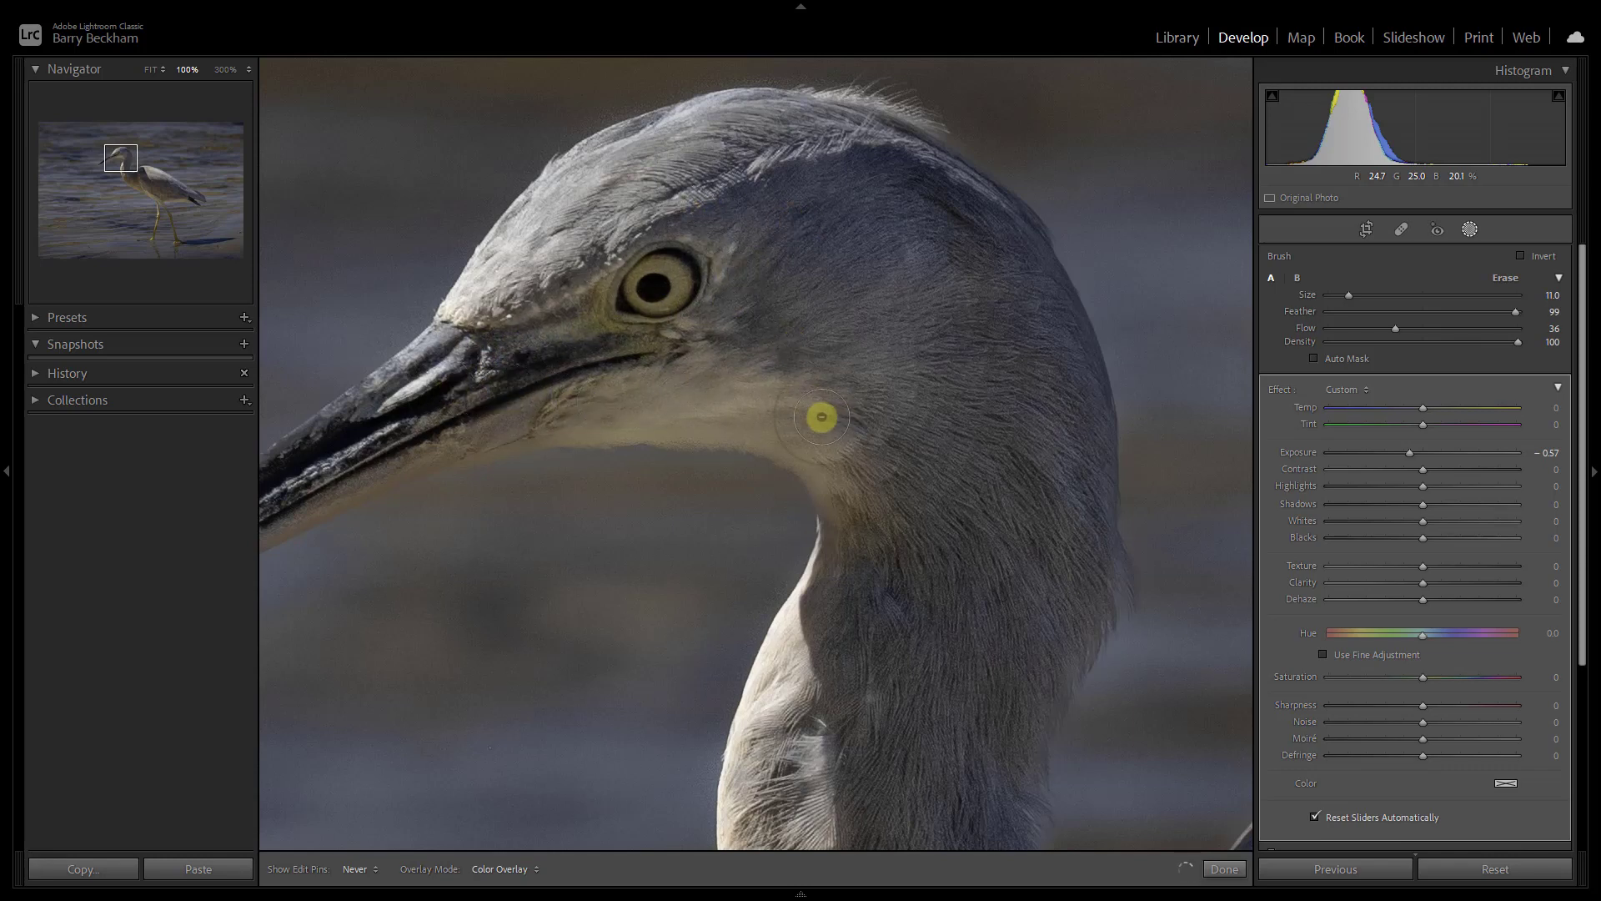
pyautogui.press('h')
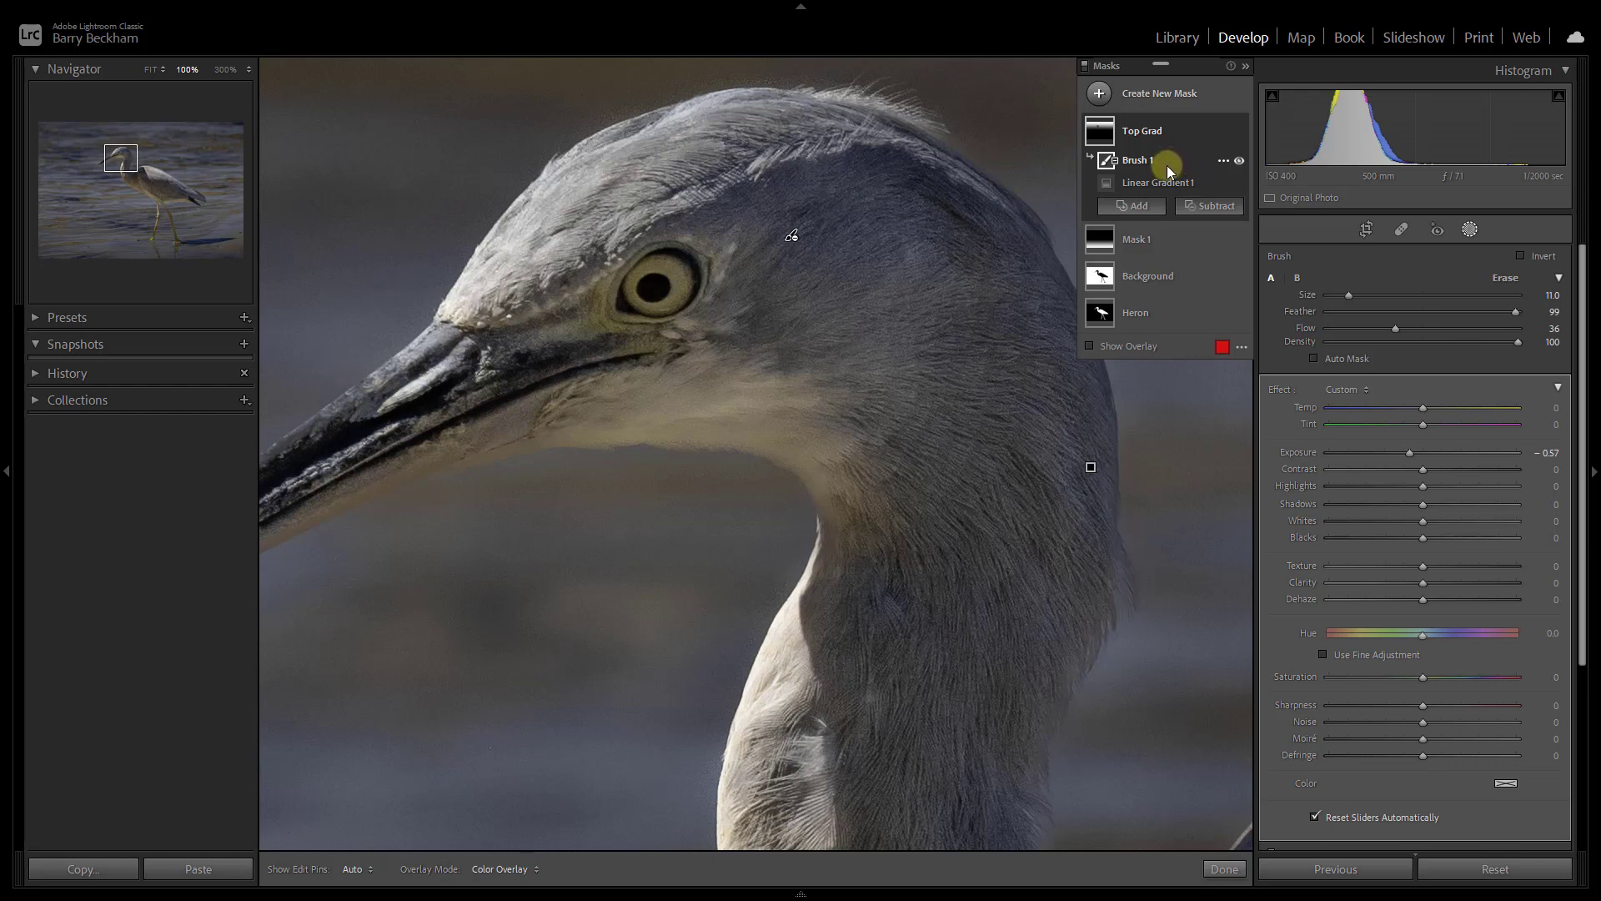
# Add a linear gradient mask from the photo's left edge to the heron's body and set its Exposure to -0.21
pyautogui.click(153, 71)
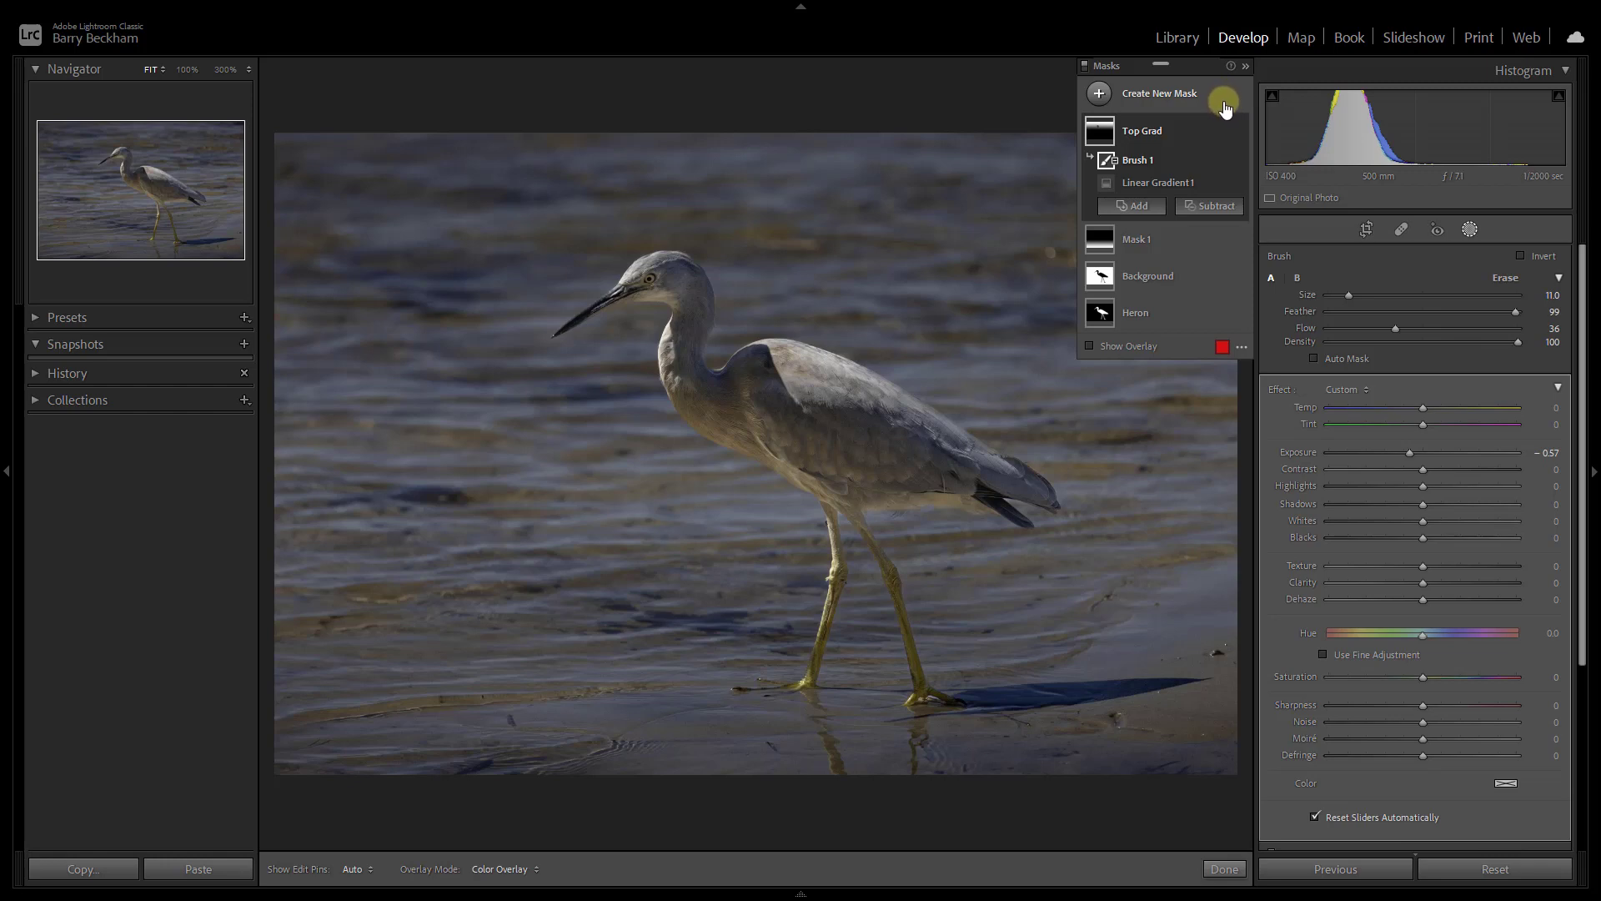
pyautogui.click(1099, 95)
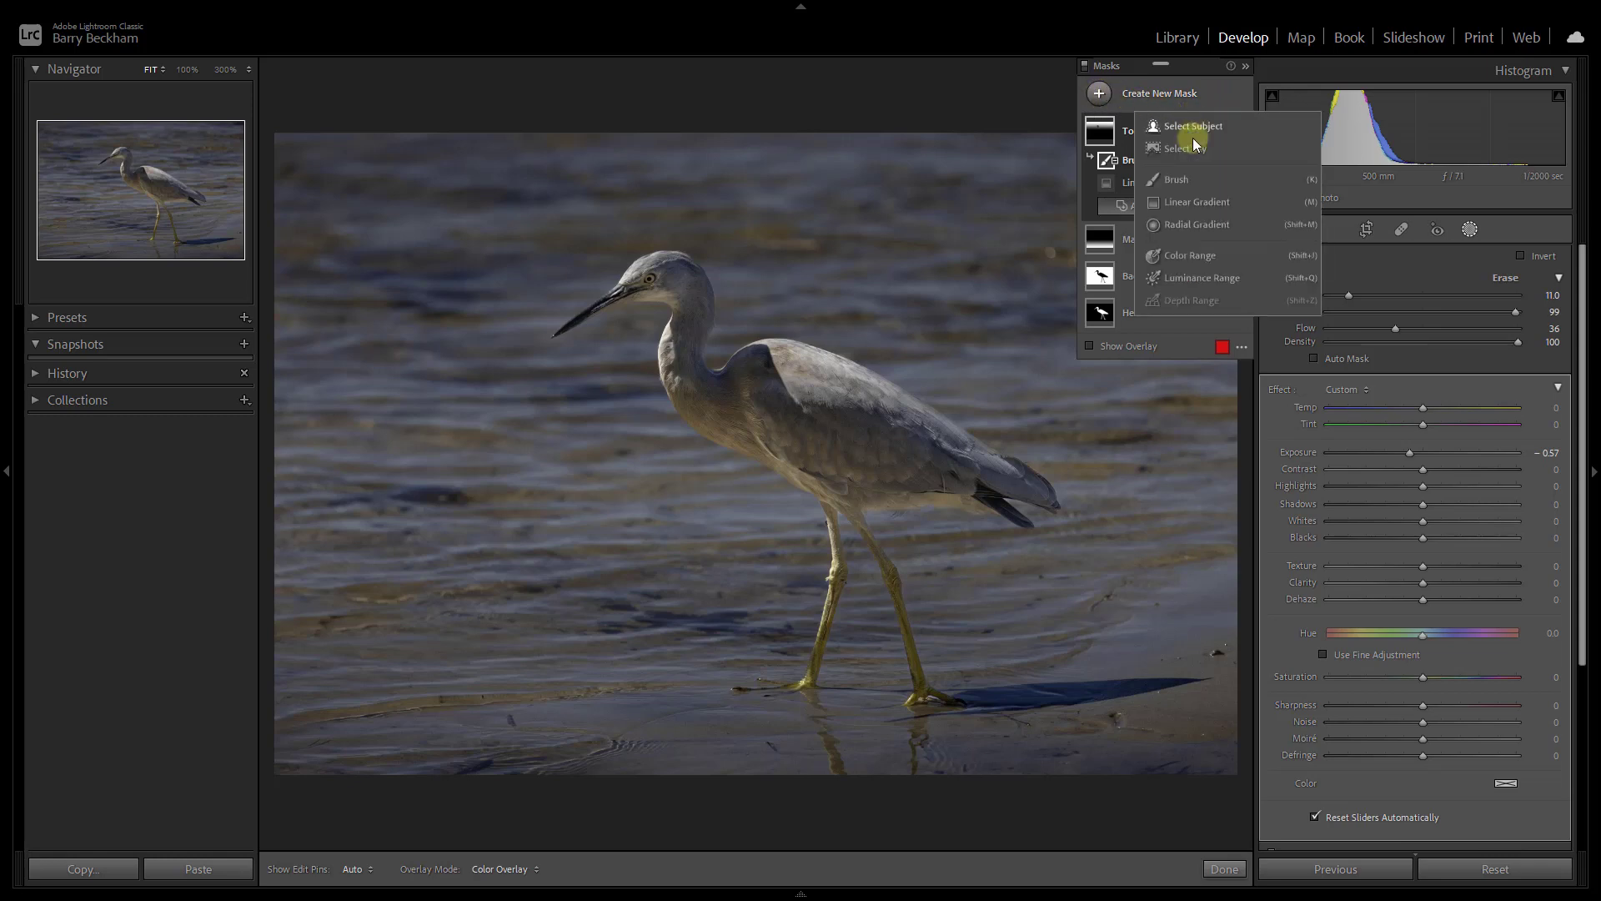
pyautogui.click(1178, 202)
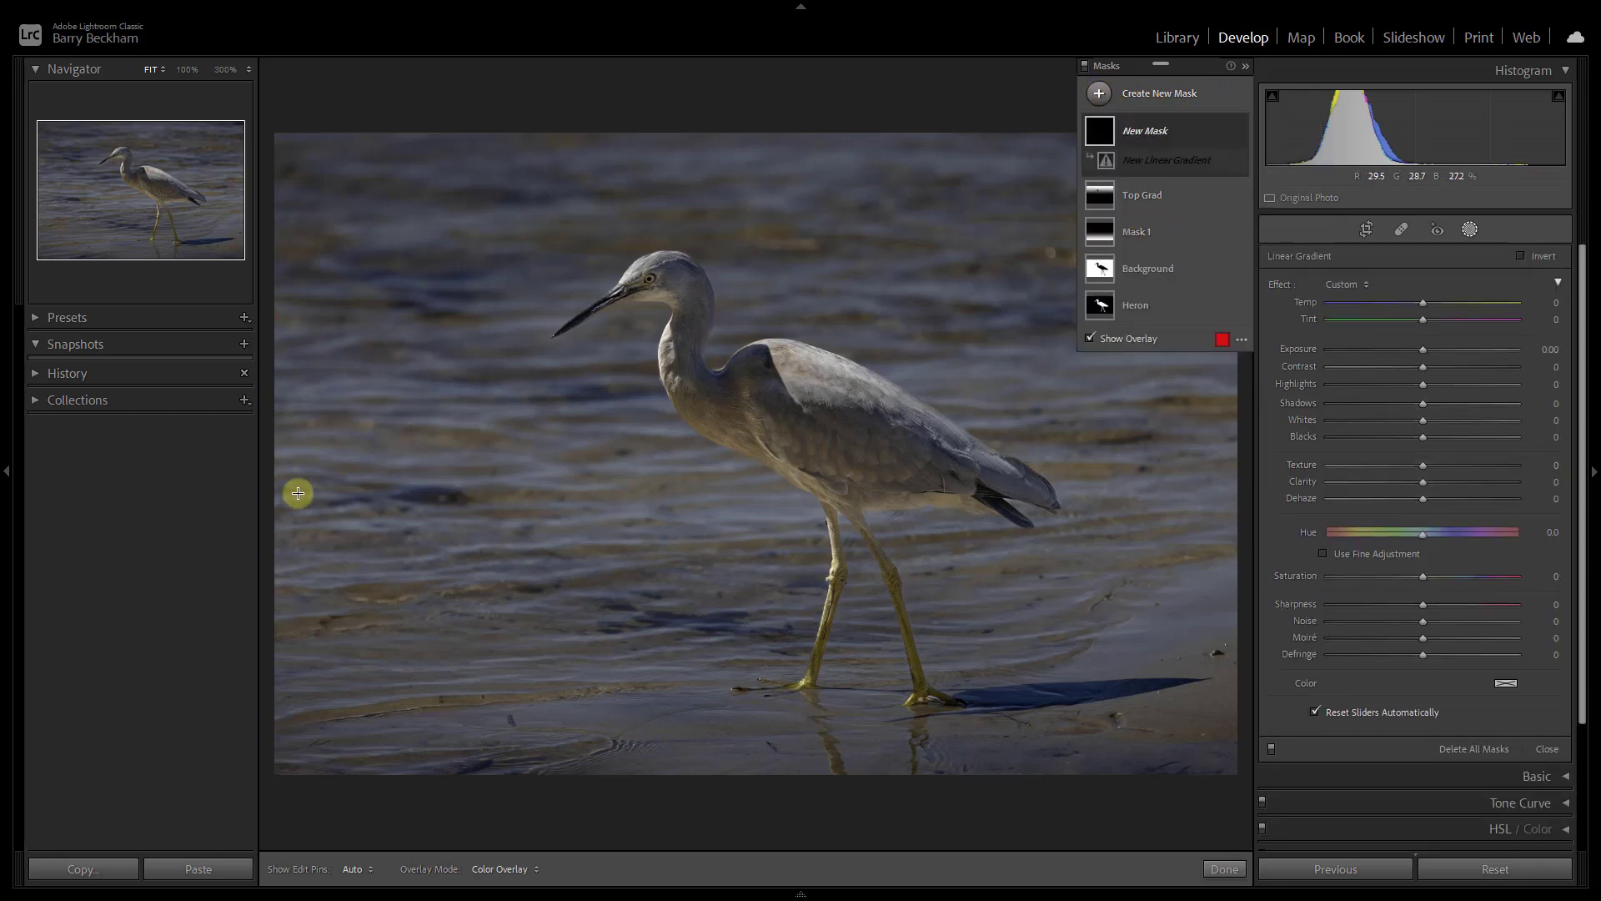
pyautogui.moveTo(268, 500); pyautogui.dragTo(789, 505)
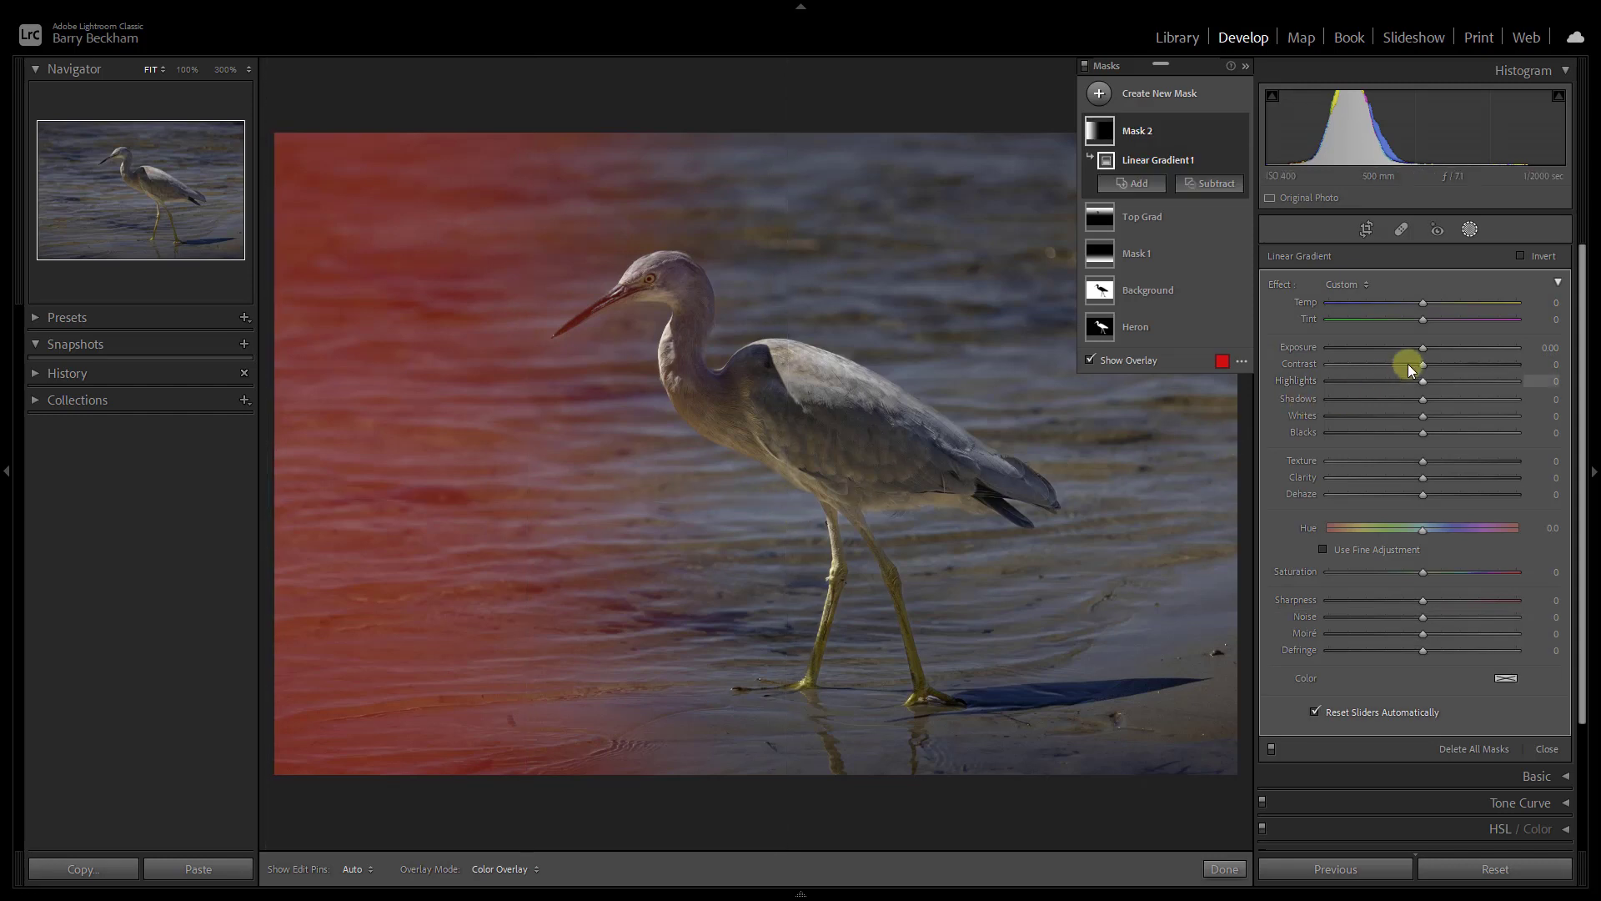
pyautogui.moveTo(1423, 350); pyautogui.dragTo(1418, 351)
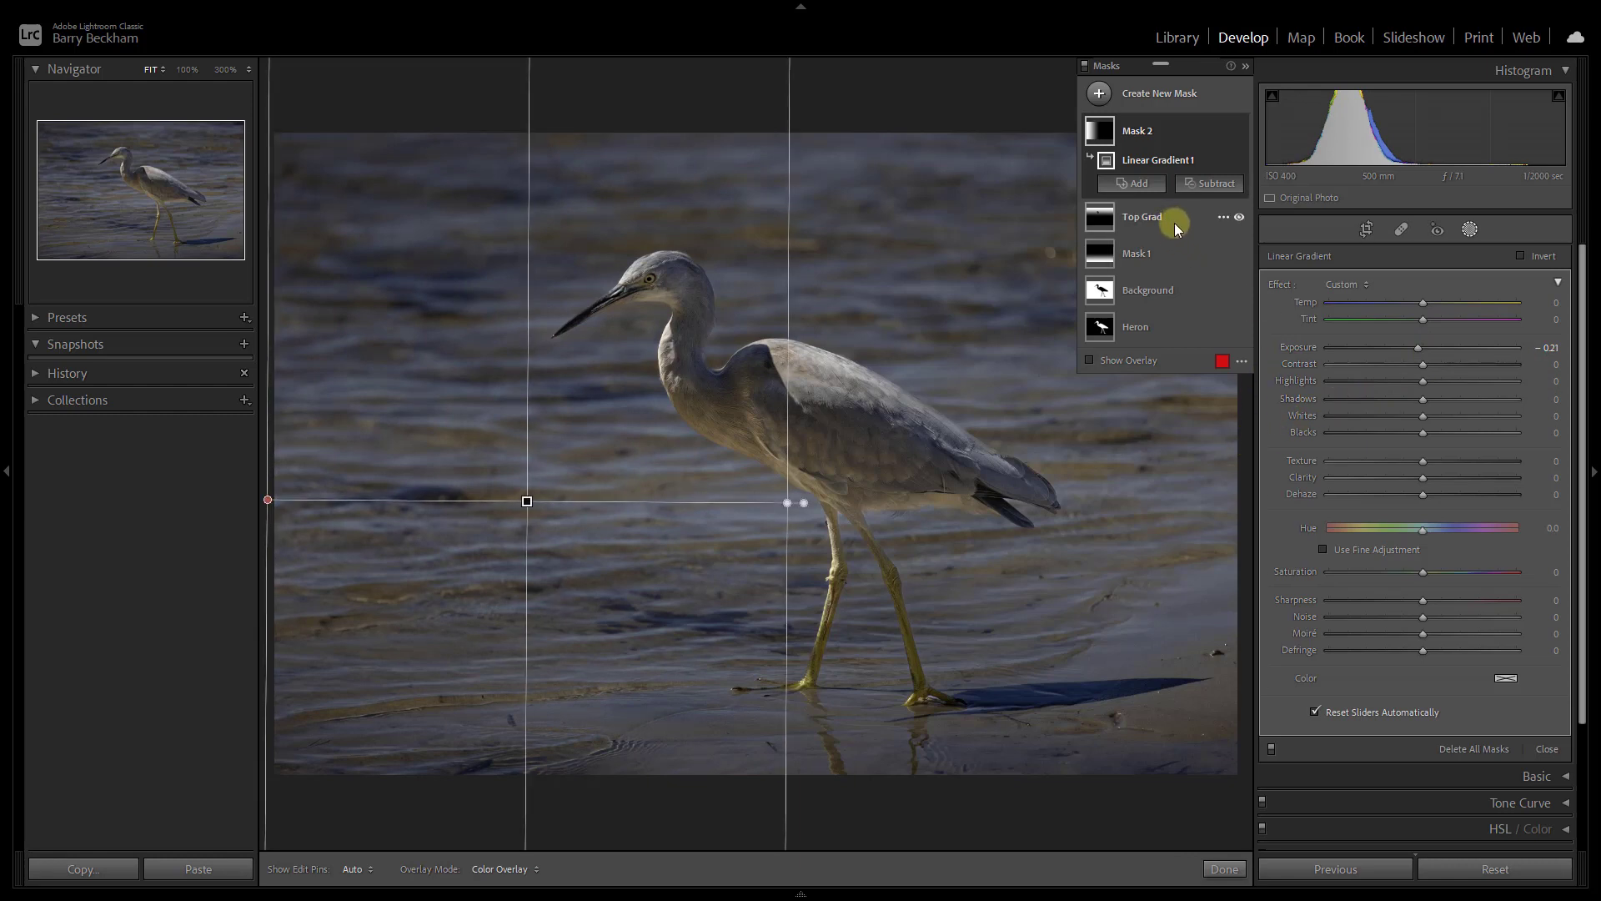
# Add a linear gradient mask from the photo's right edge to the heron's body and set its Exposure to -0.21
pyautogui.click(1094, 90)
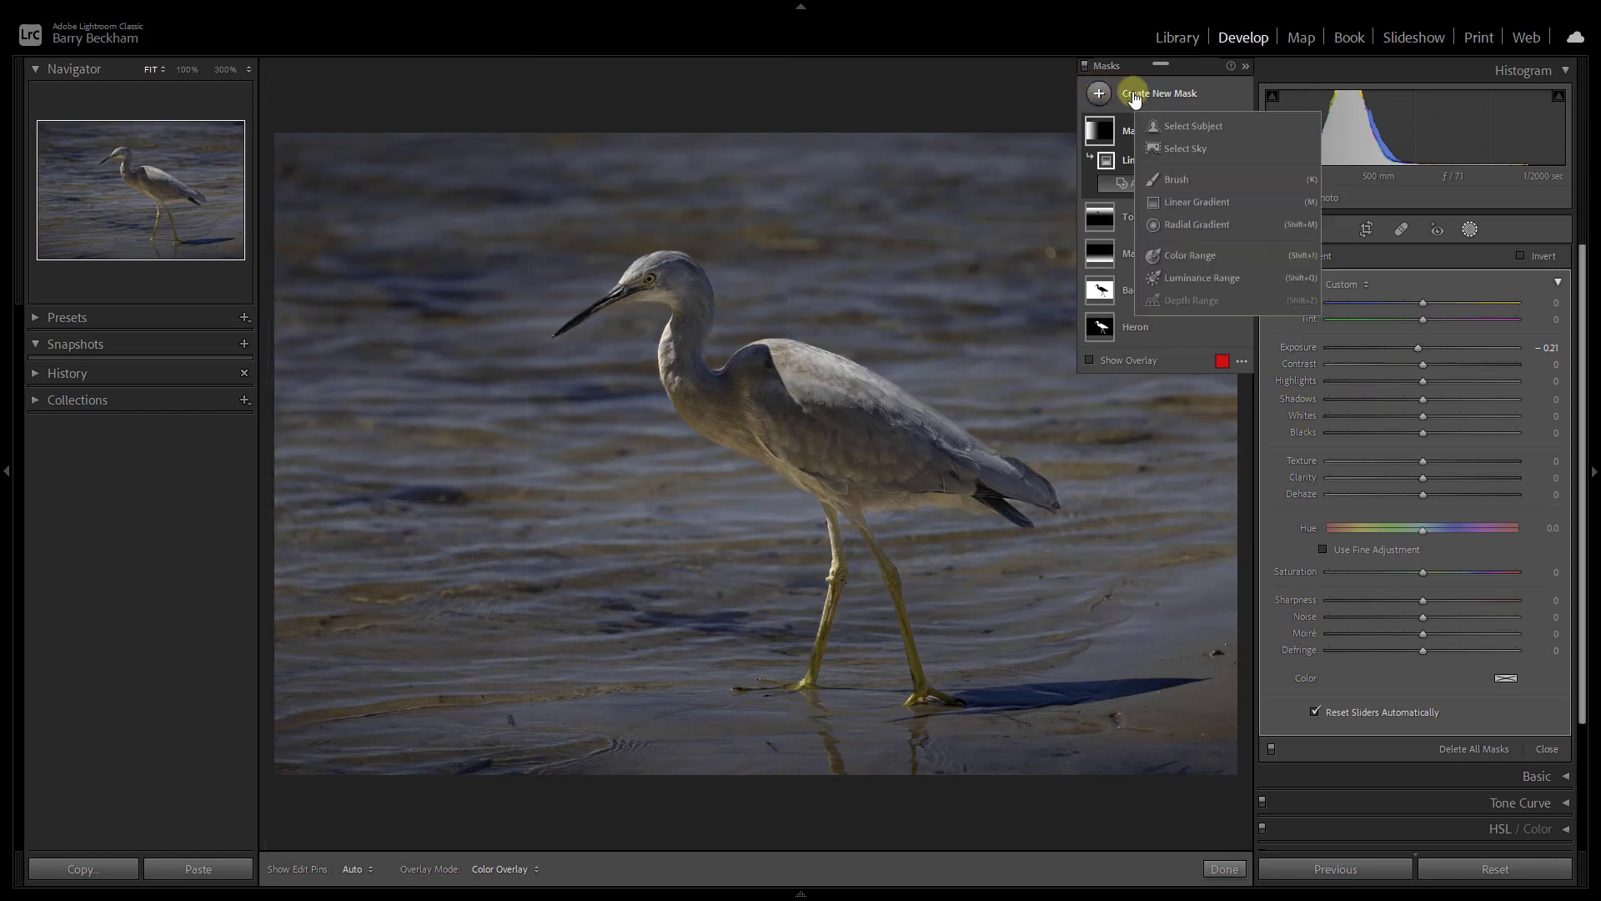
pyautogui.click(1178, 201)
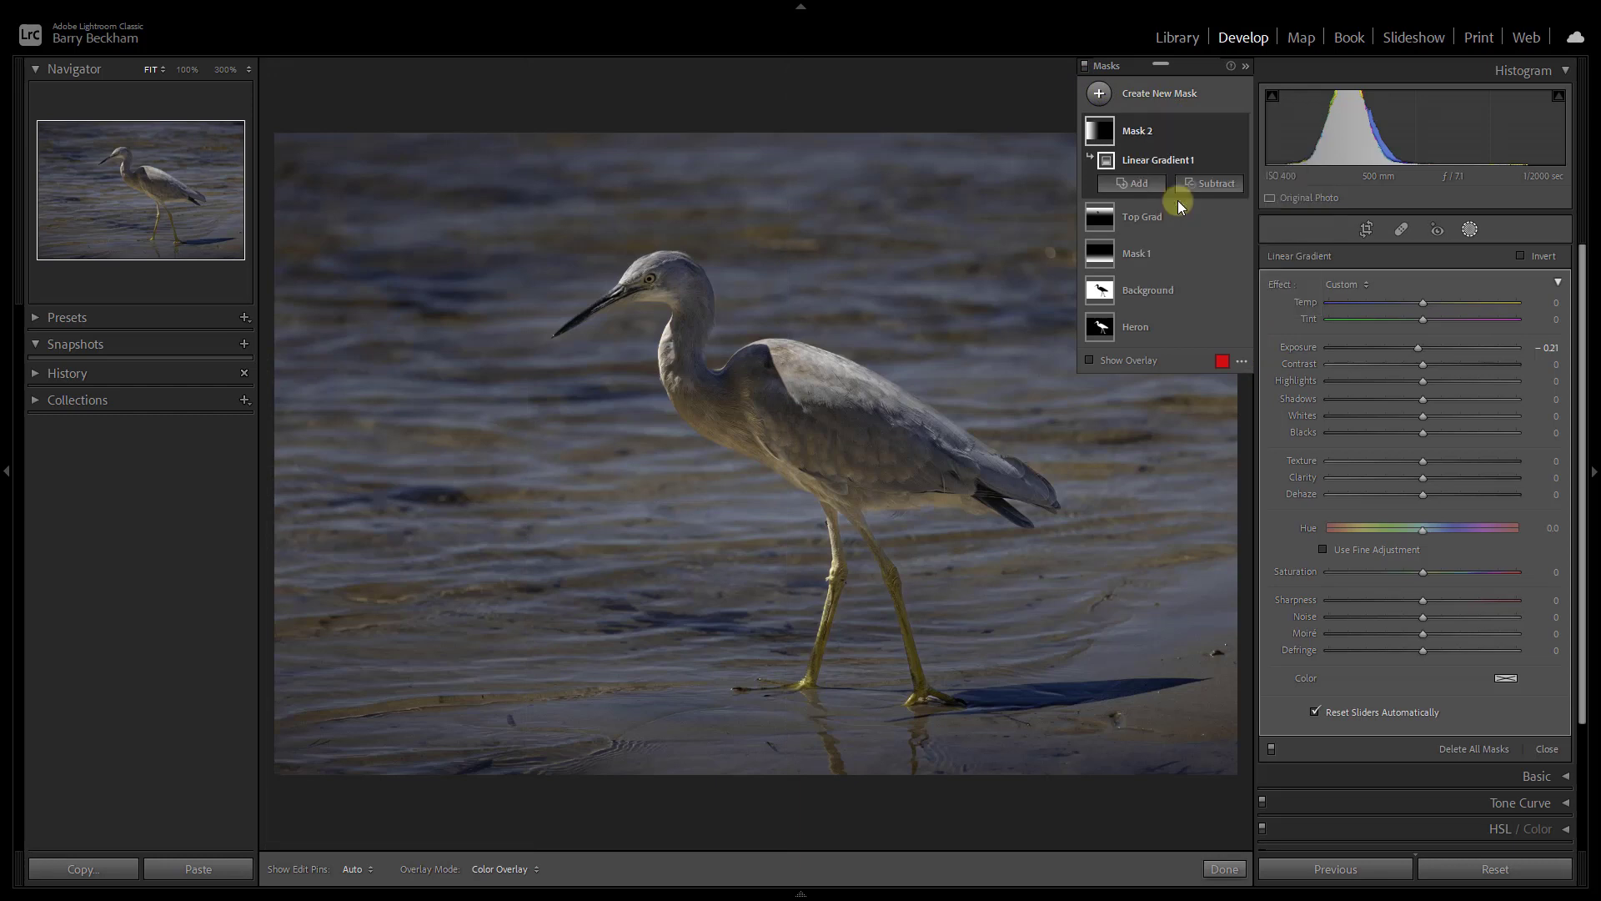
pyautogui.moveTo(1238, 441); pyautogui.dragTo(820, 445)
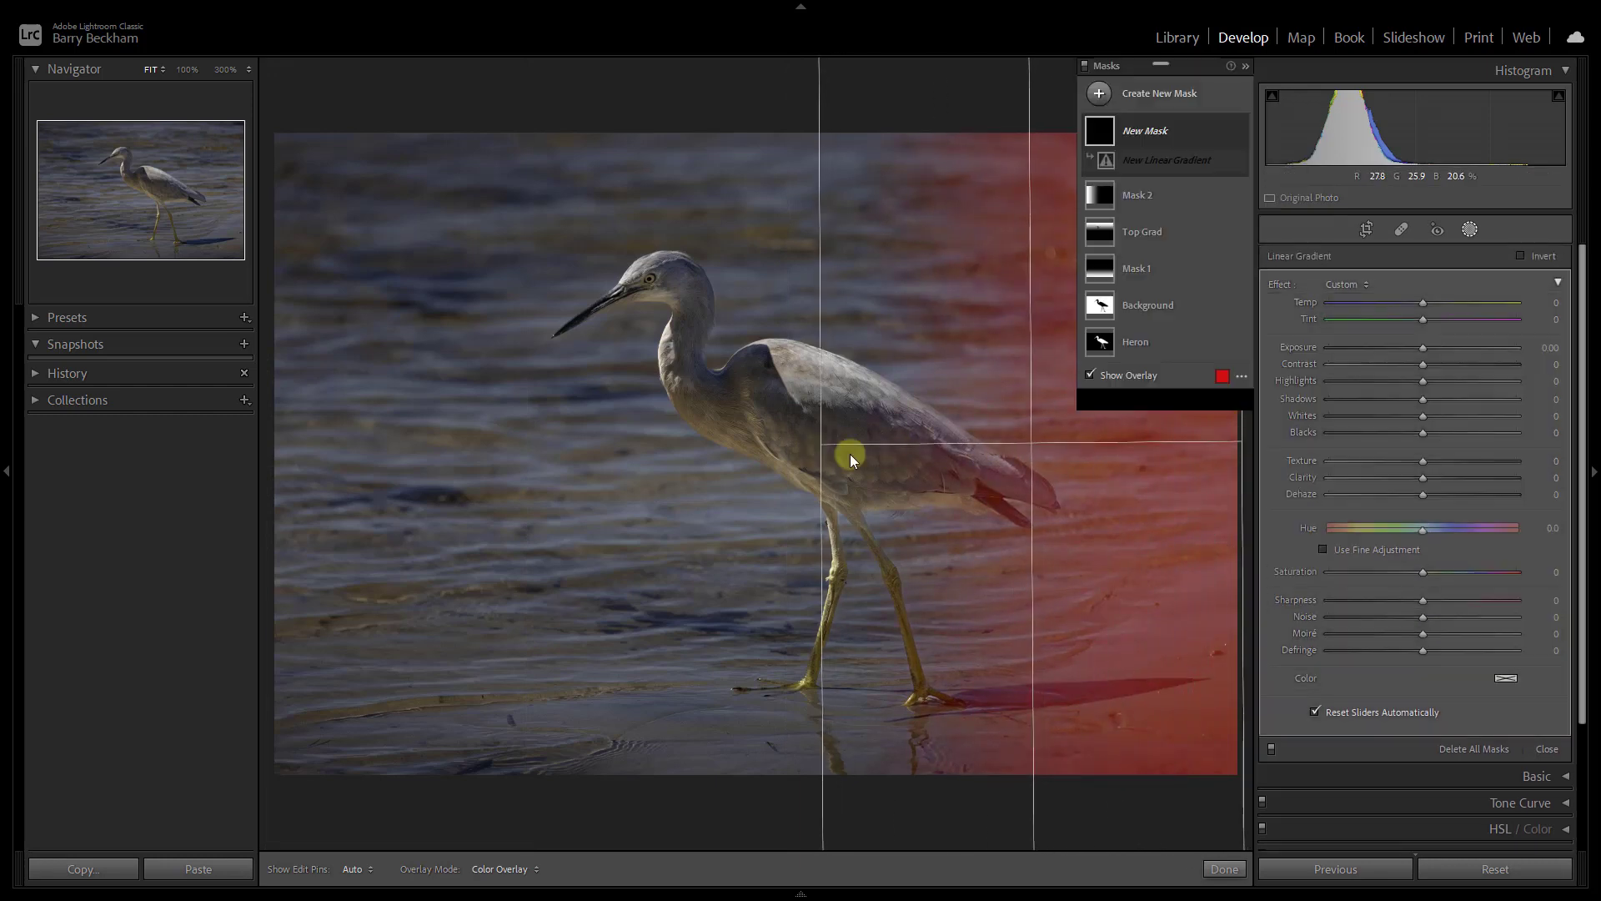
pyautogui.moveTo(1421, 347); pyautogui.dragTo(1416, 347)
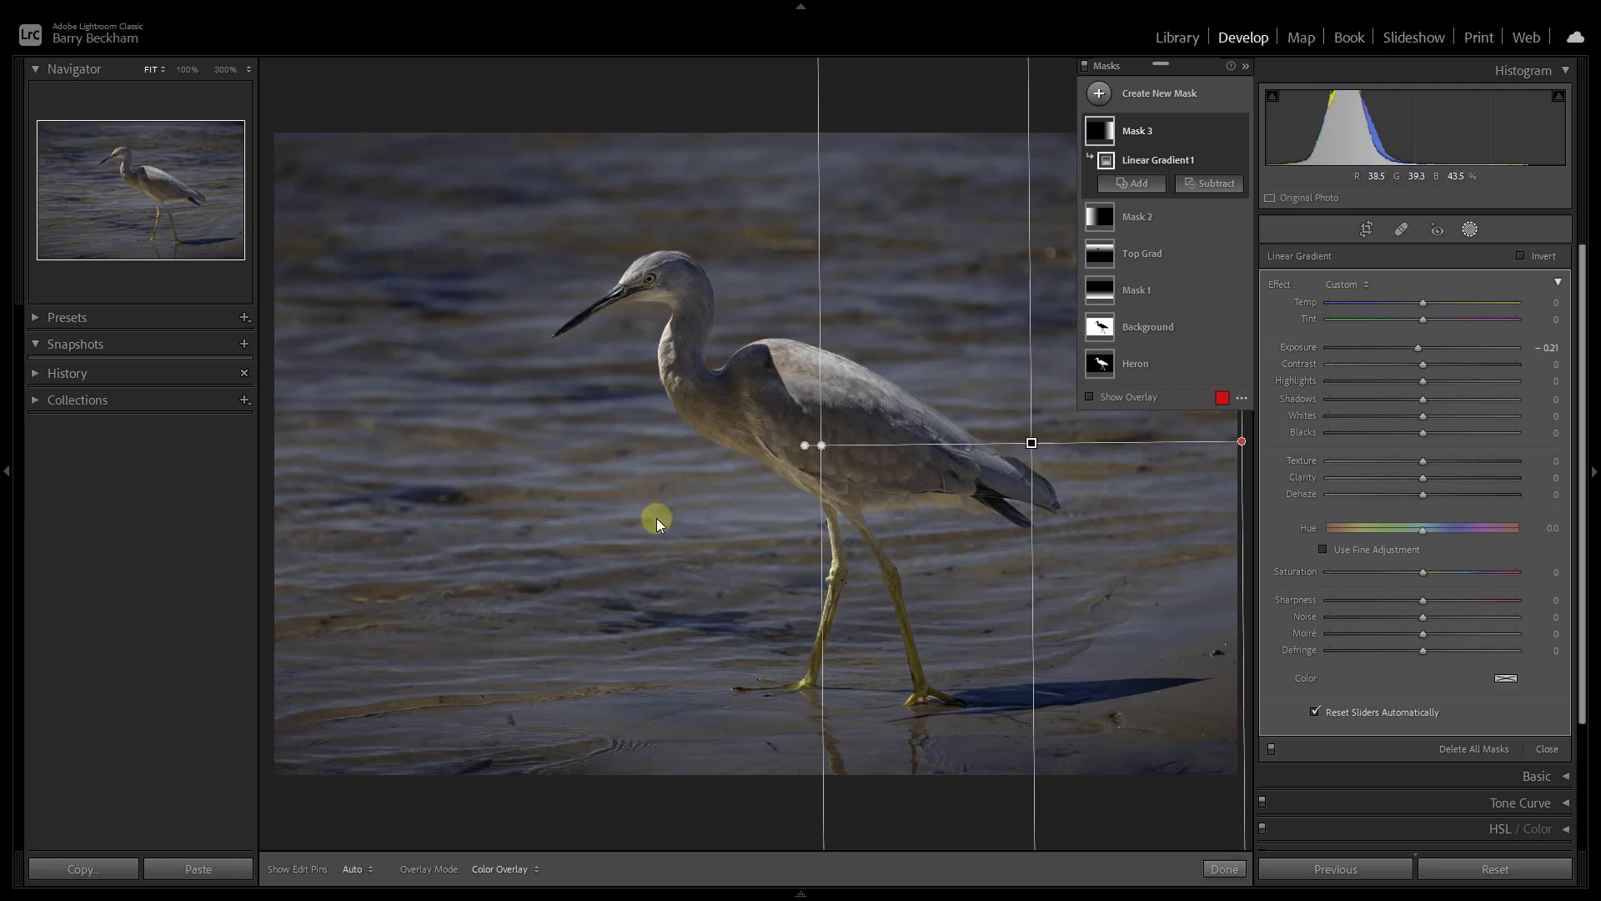
# Create a new brush mask for the heron's bright neck feathers with Exposure -0.85 and Highlights -44
pyautogui.click(187, 70)
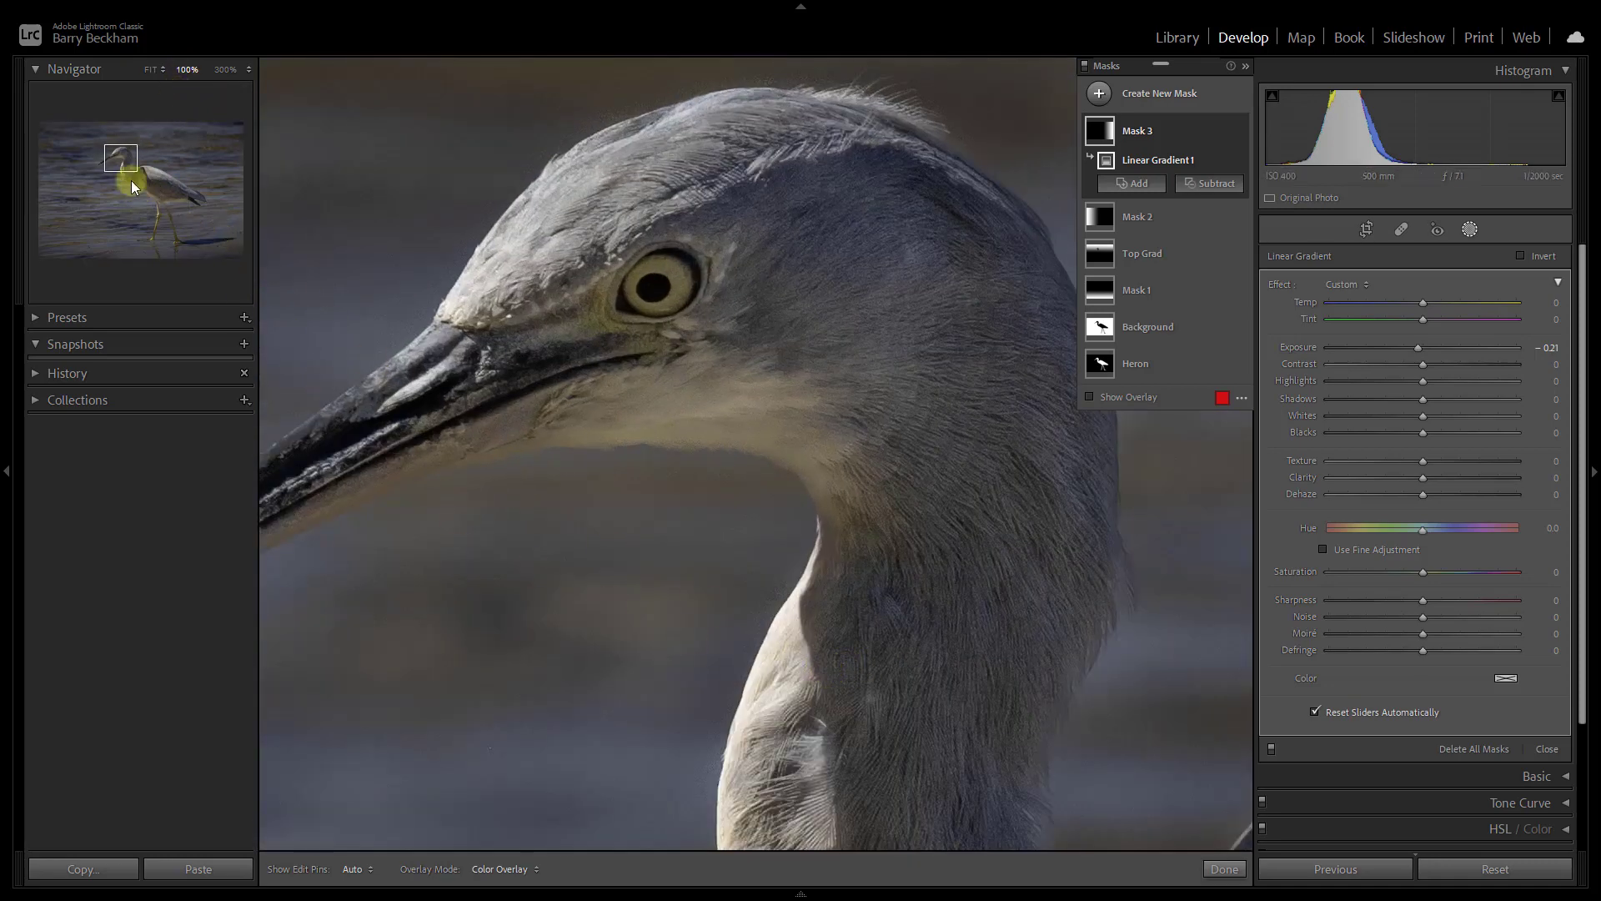
pyautogui.moveTo(122, 160); pyautogui.dragTo(122, 166)
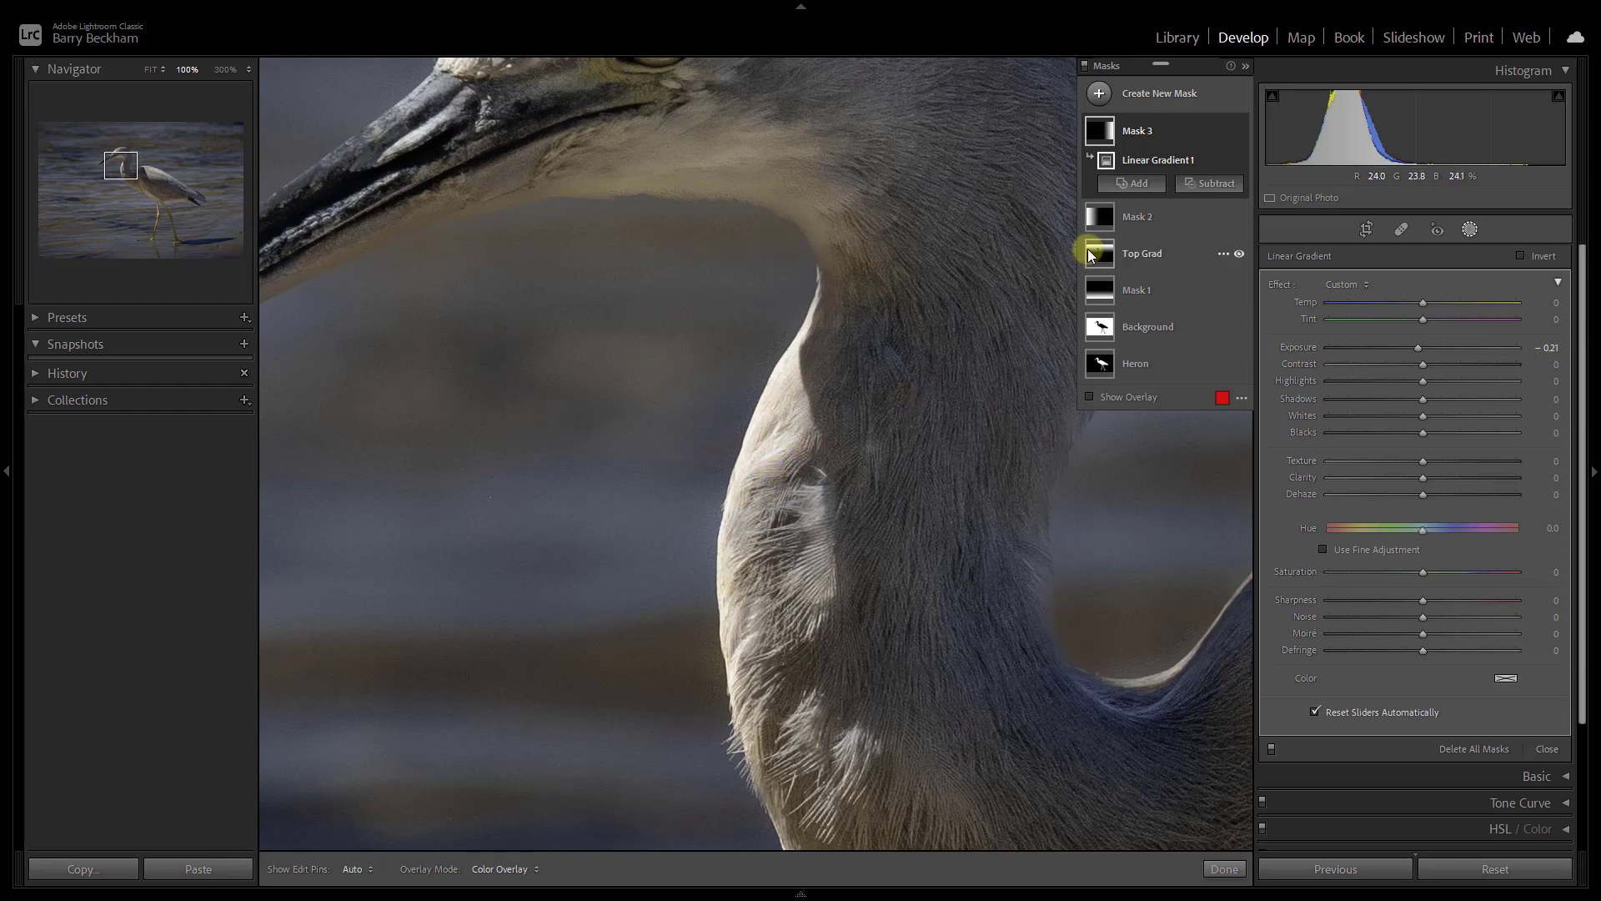
pyautogui.click(1101, 95)
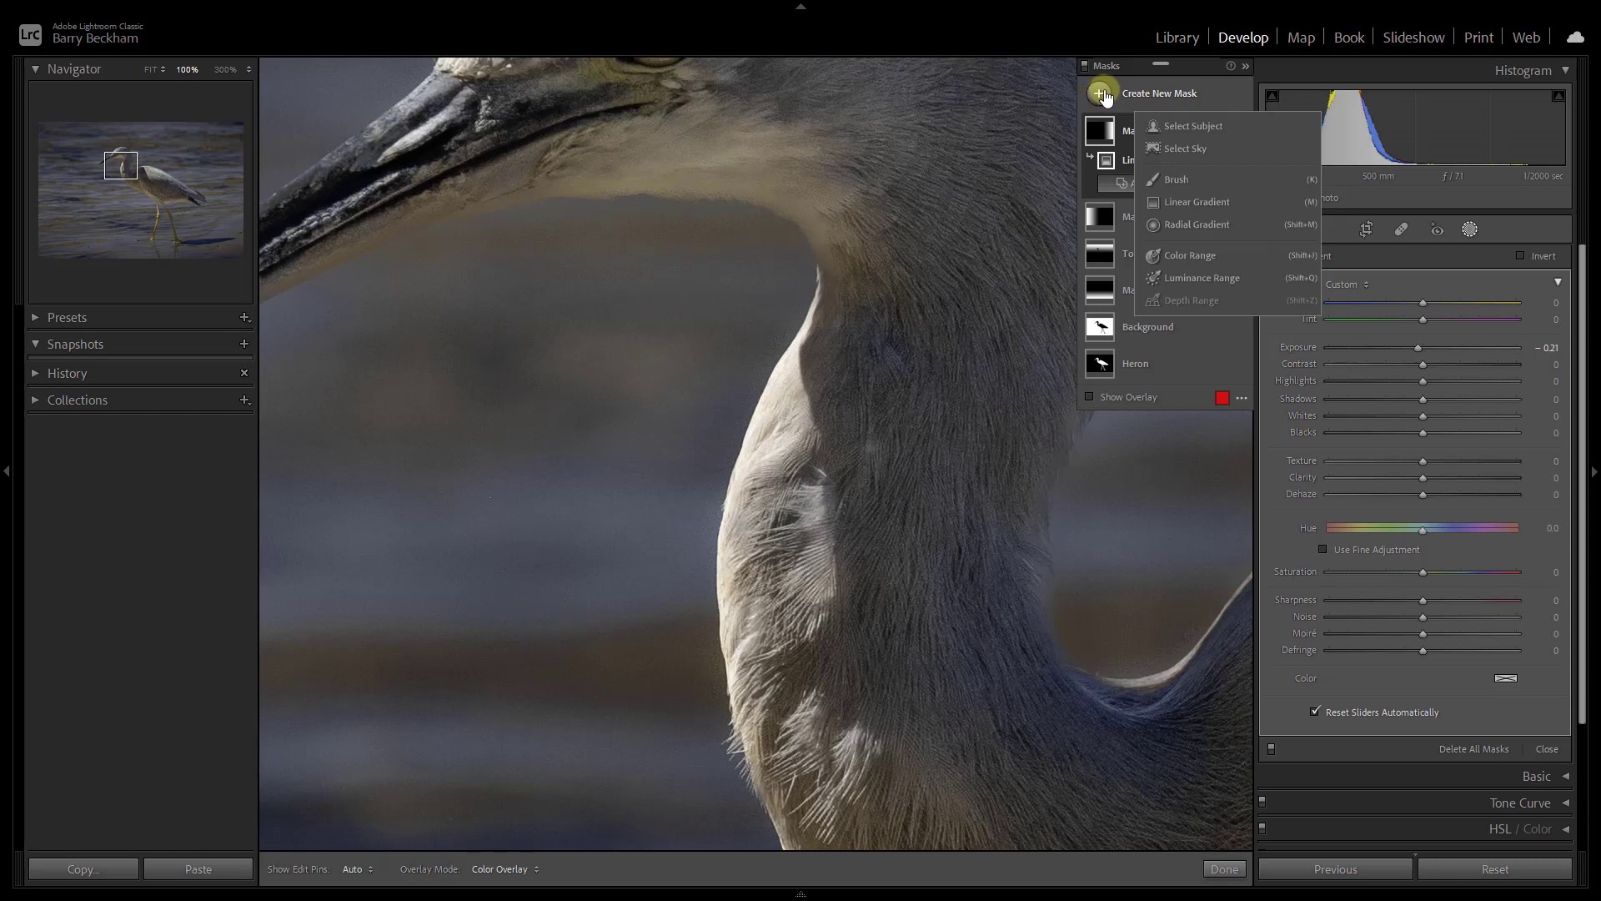
pyautogui.click(1175, 180)
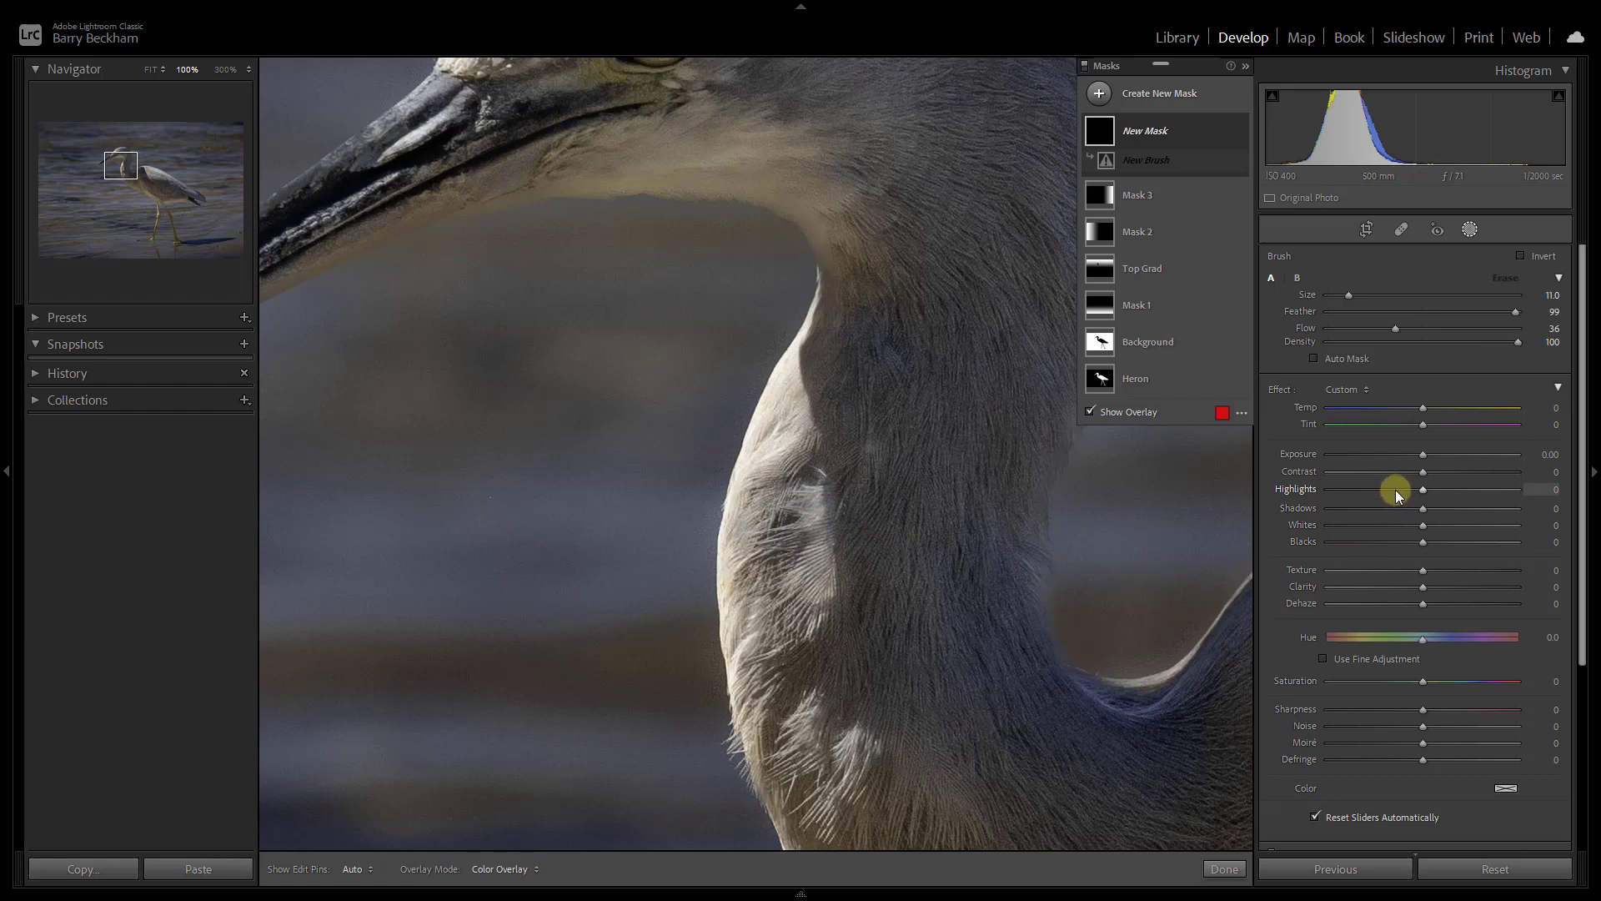
pyautogui.moveTo(1381, 490); pyautogui.dragTo(1415, 461)
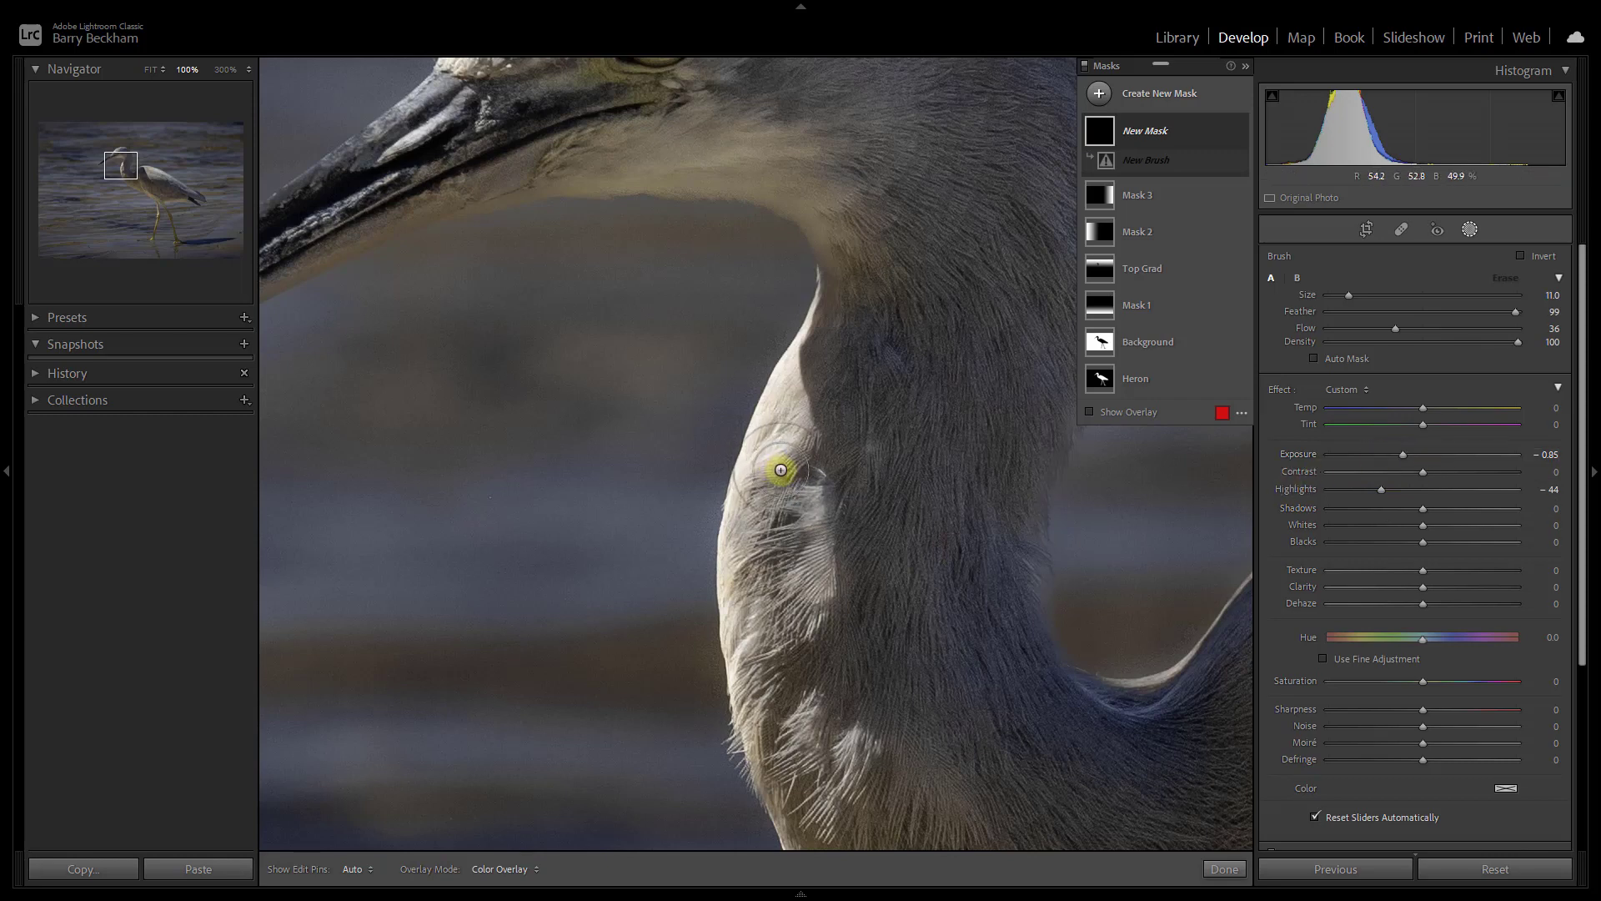
# Reduce the brush Size to 4 and paint over the sunlit feathers along the front of the heron's neck
pyautogui.press('[')
pyautogui.press('[')
pyautogui.press('[')
pyautogui.press('[')
pyautogui.press('[')
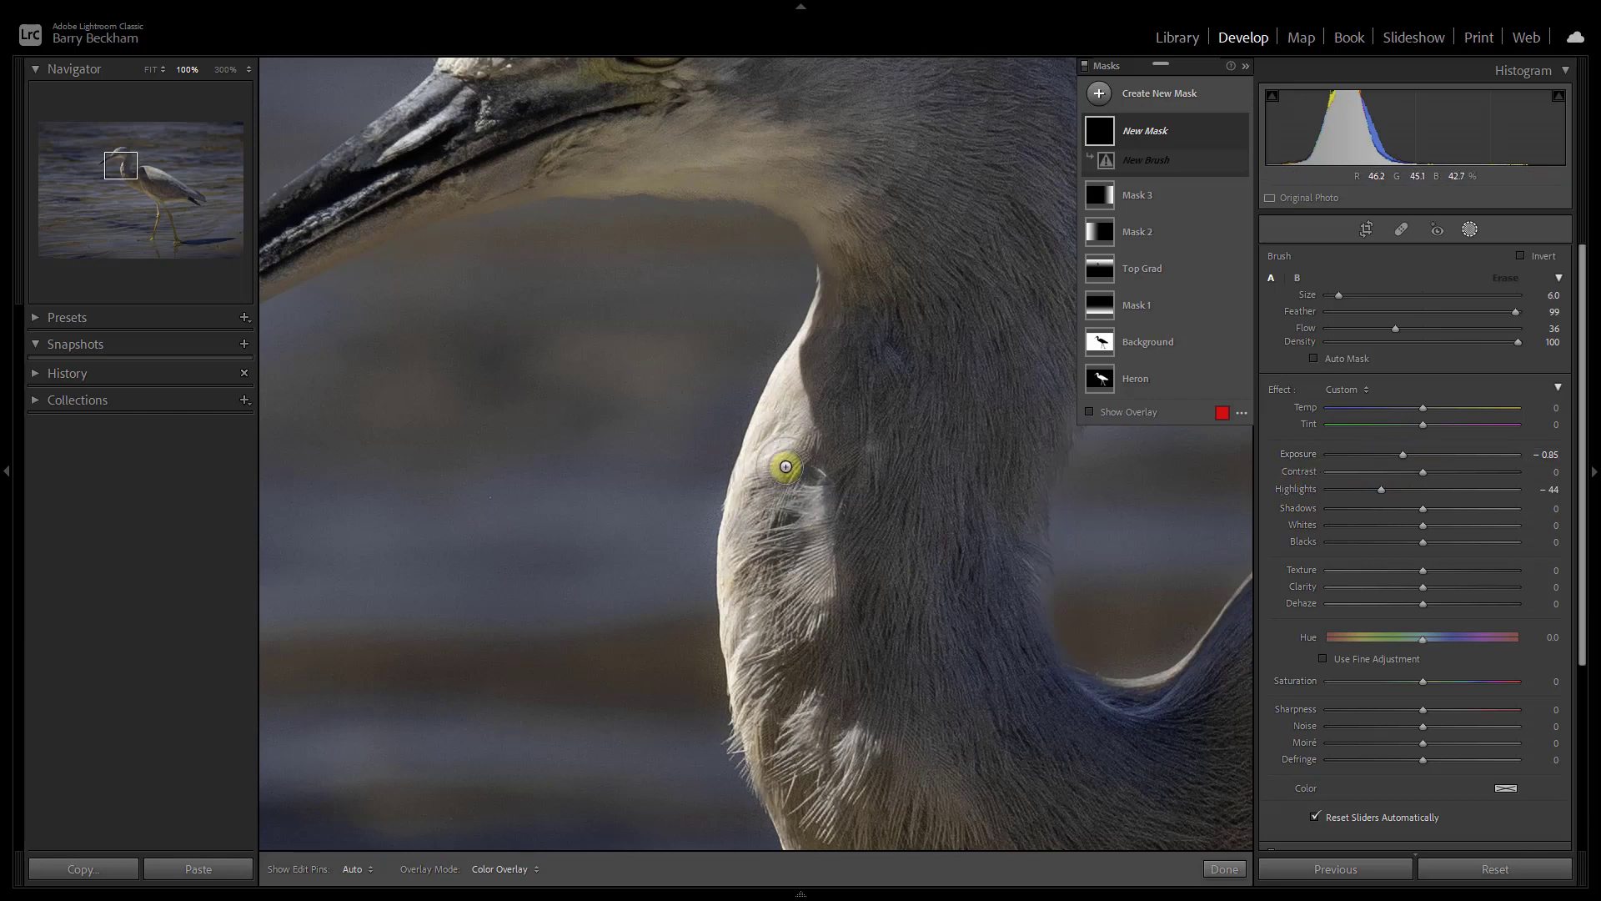
pyautogui.press('[')
pyautogui.press('[')
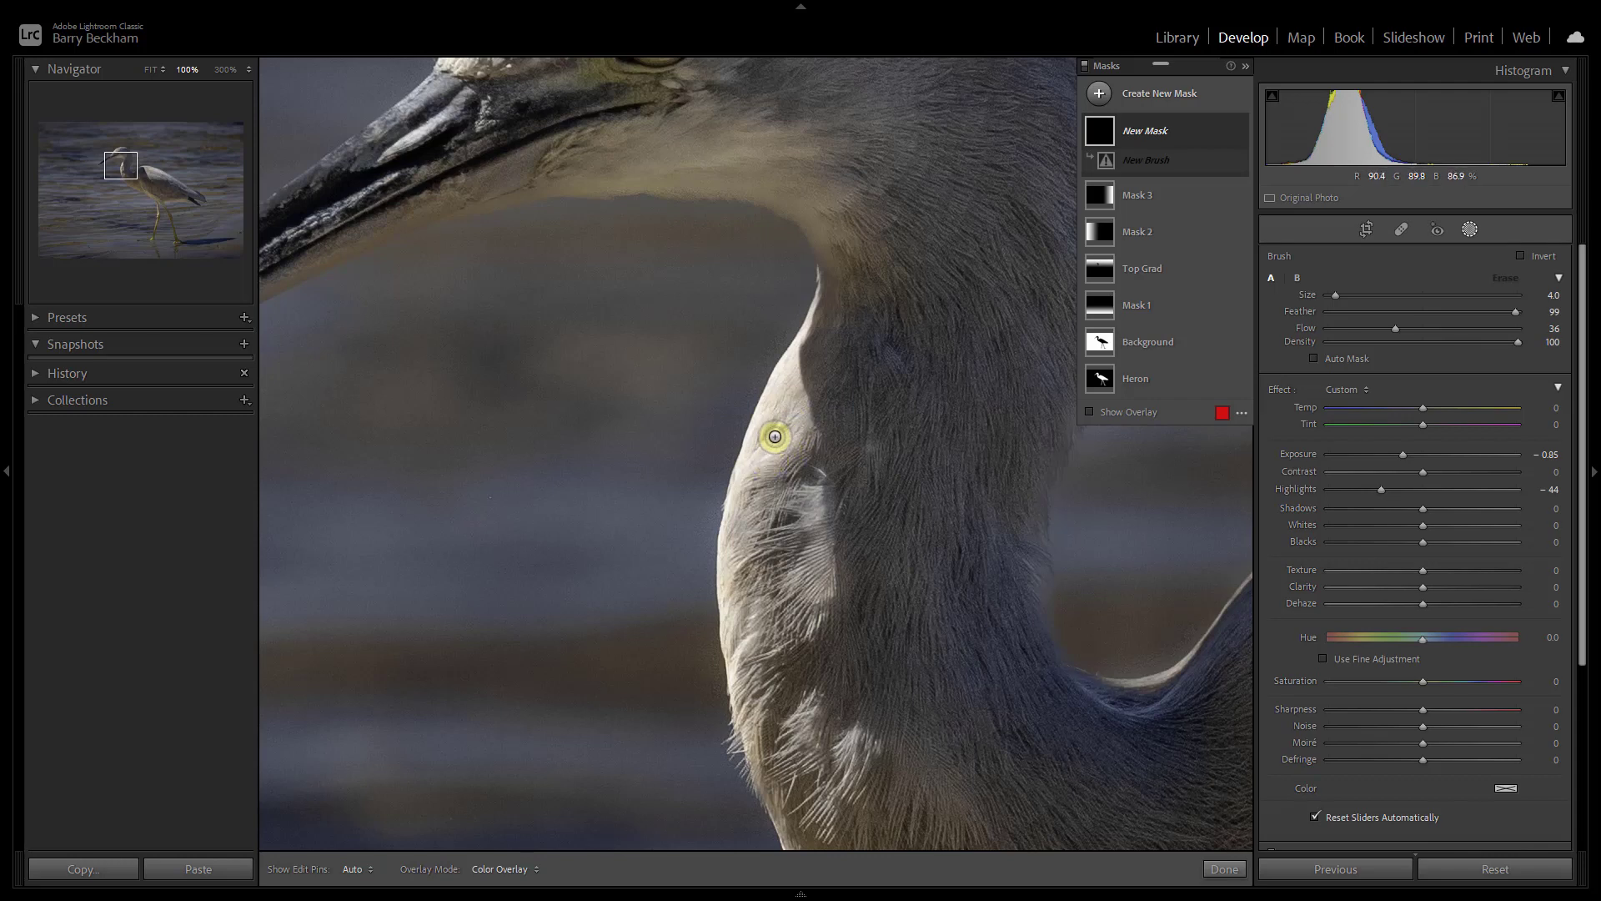
pyautogui.press('h')
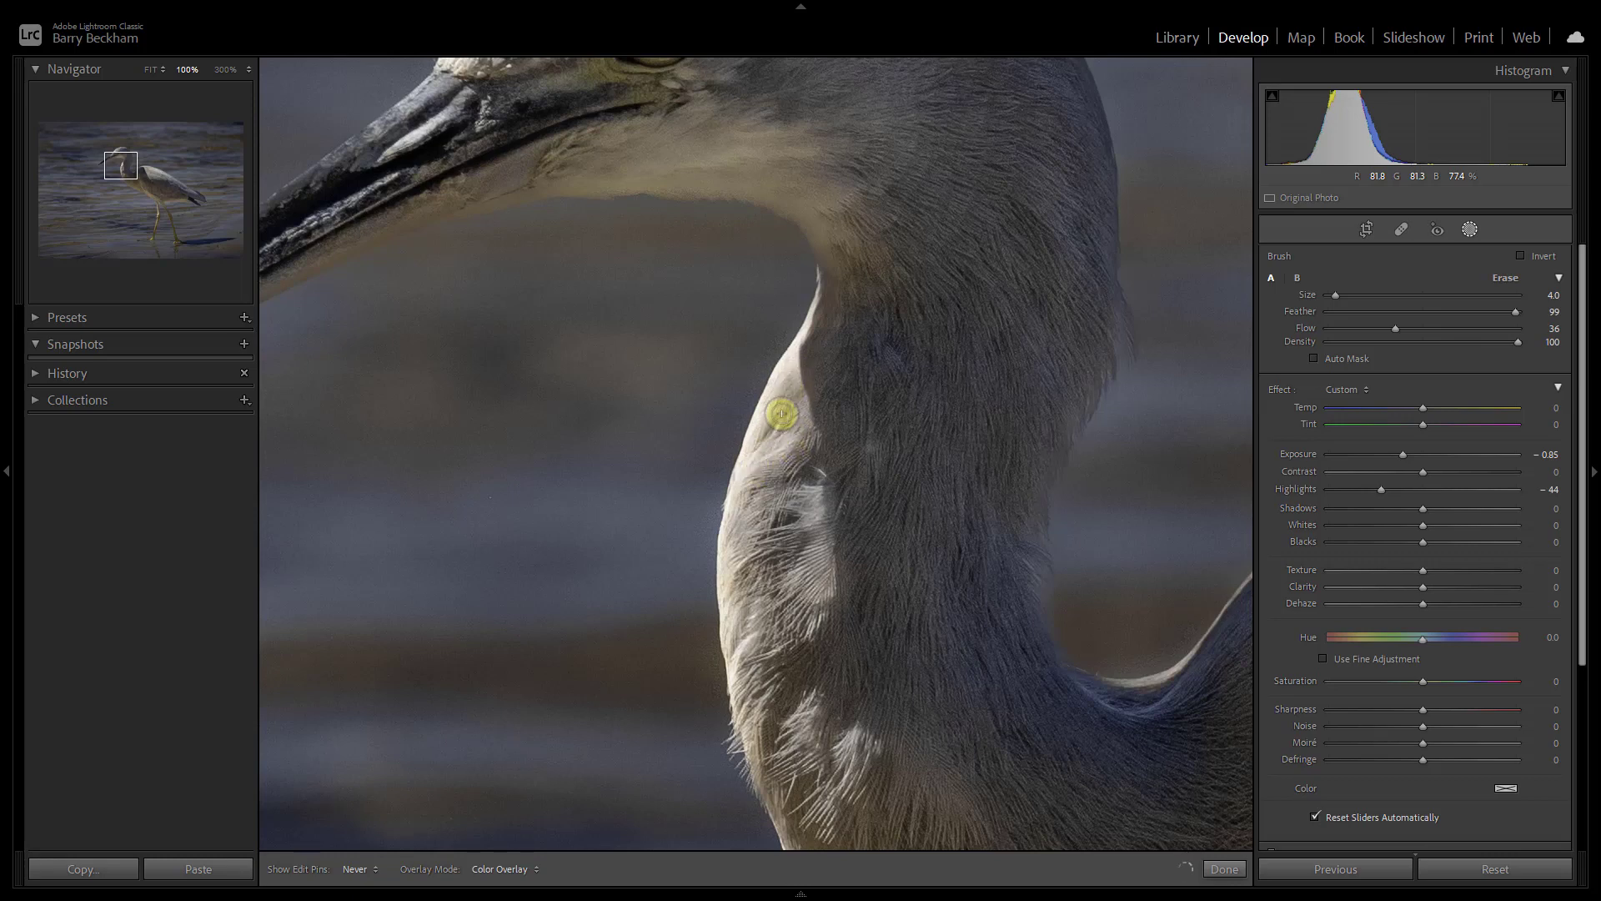
pyautogui.press('h')
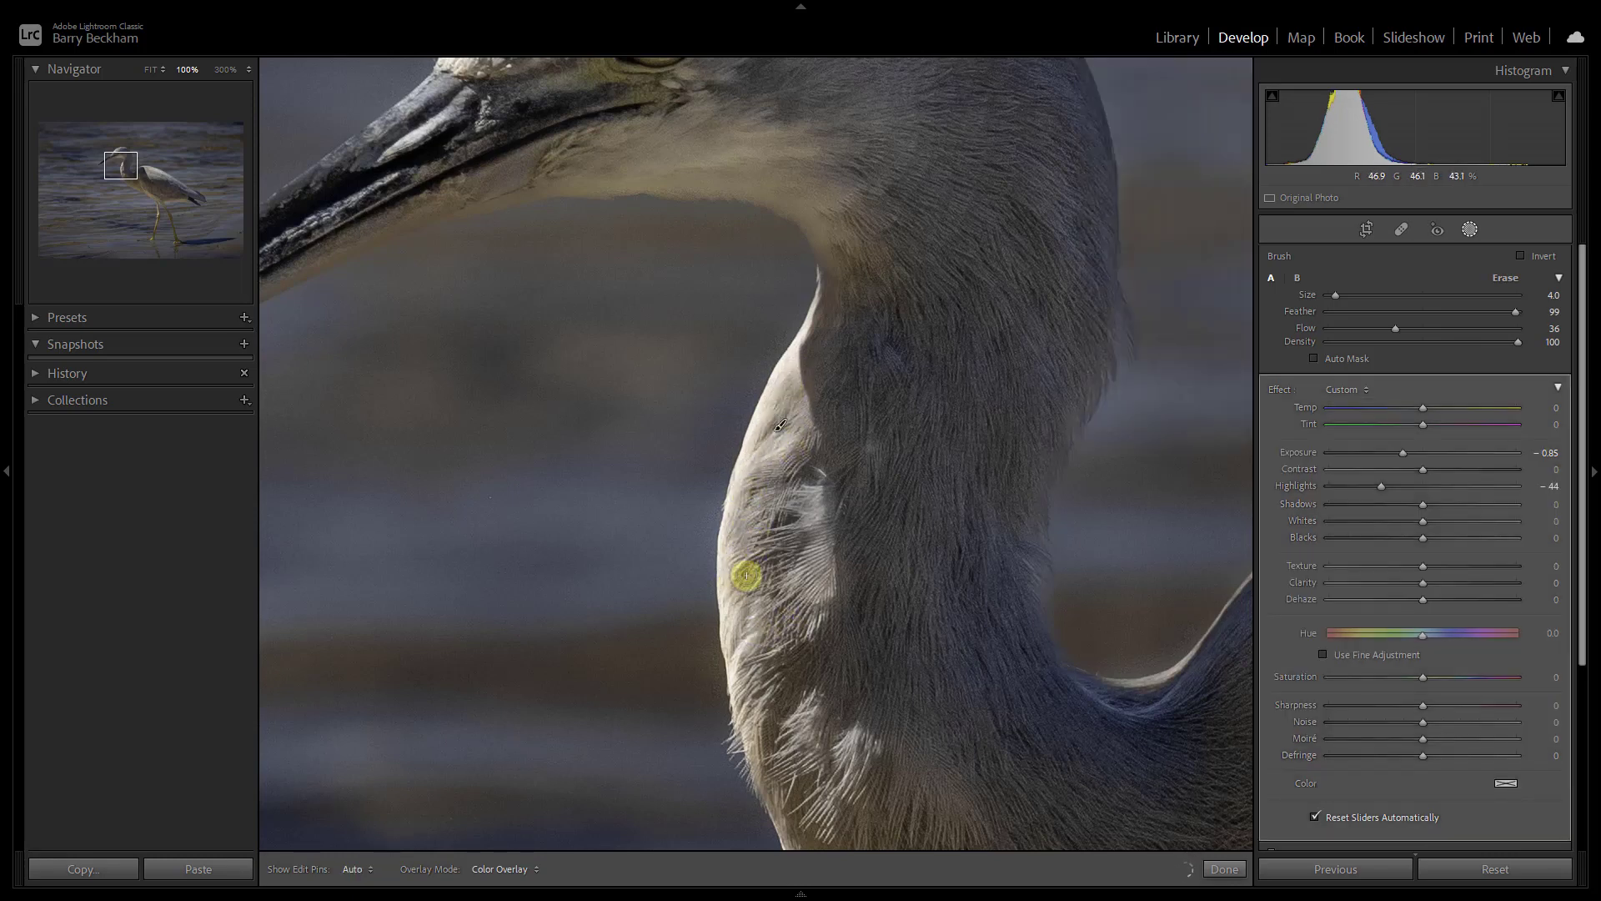
pyautogui.press('h')
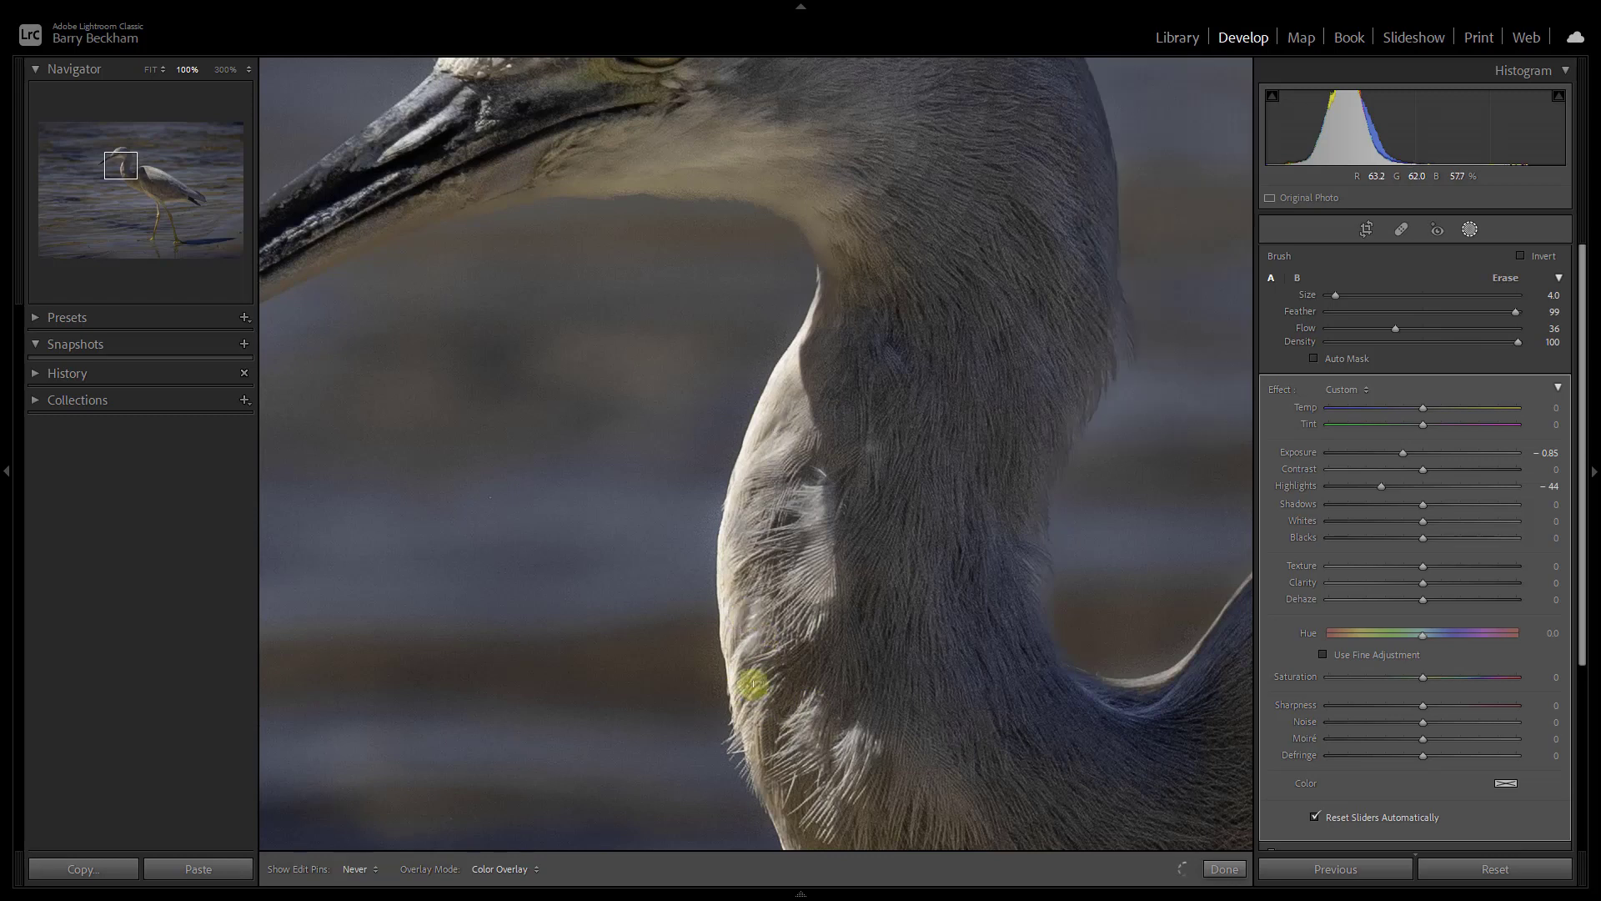
pyautogui.press('h')
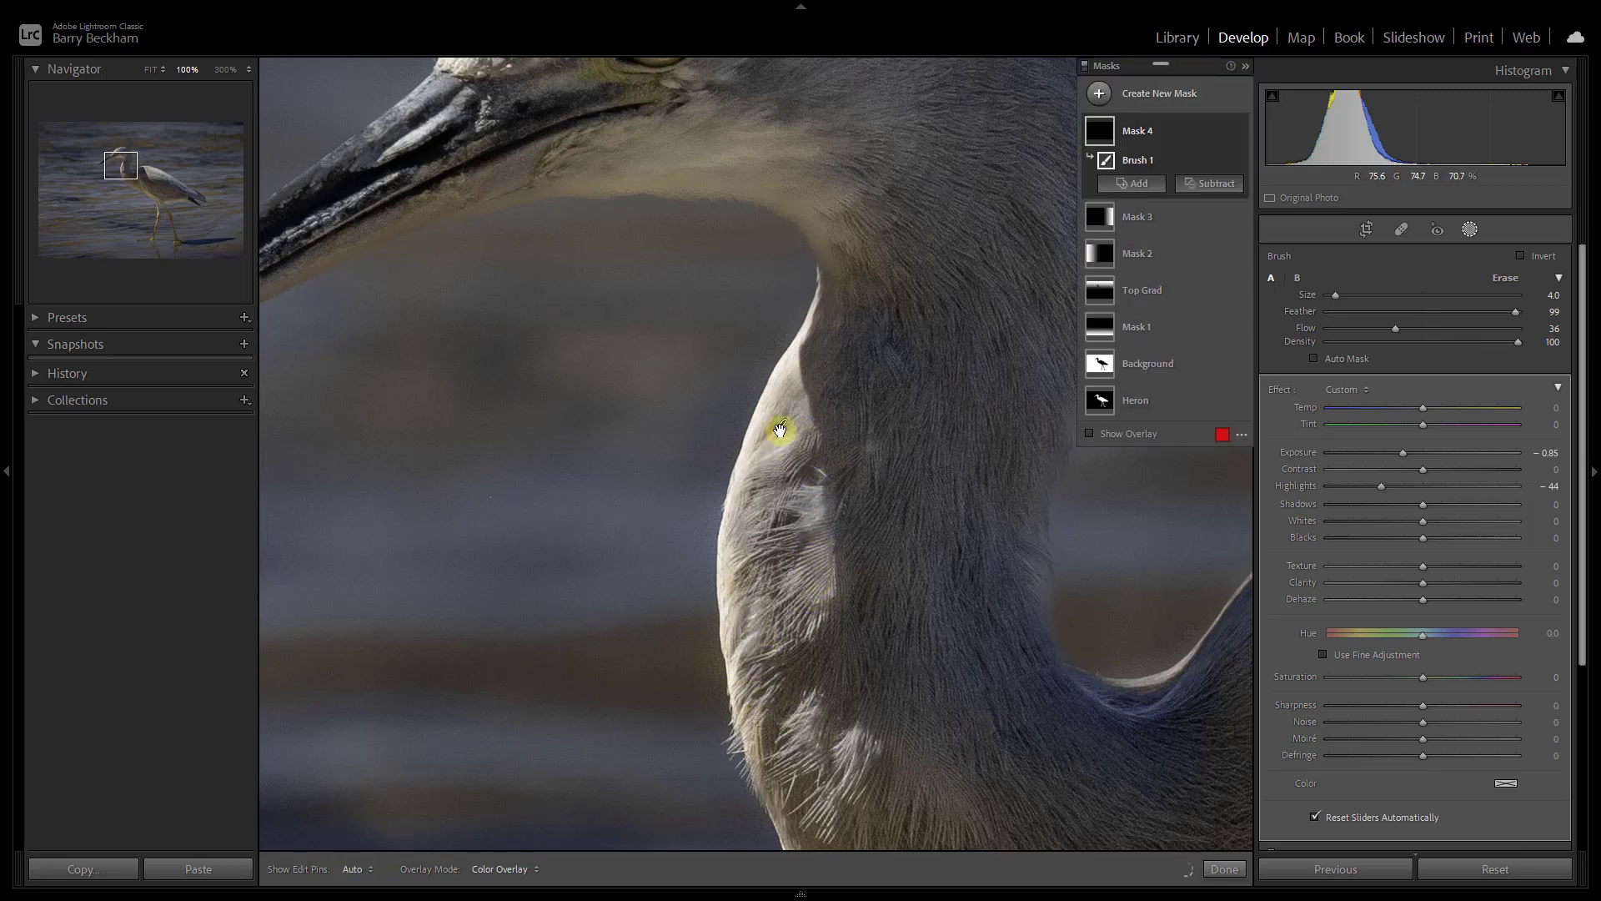
pyautogui.press('h')
pyautogui.press('h')
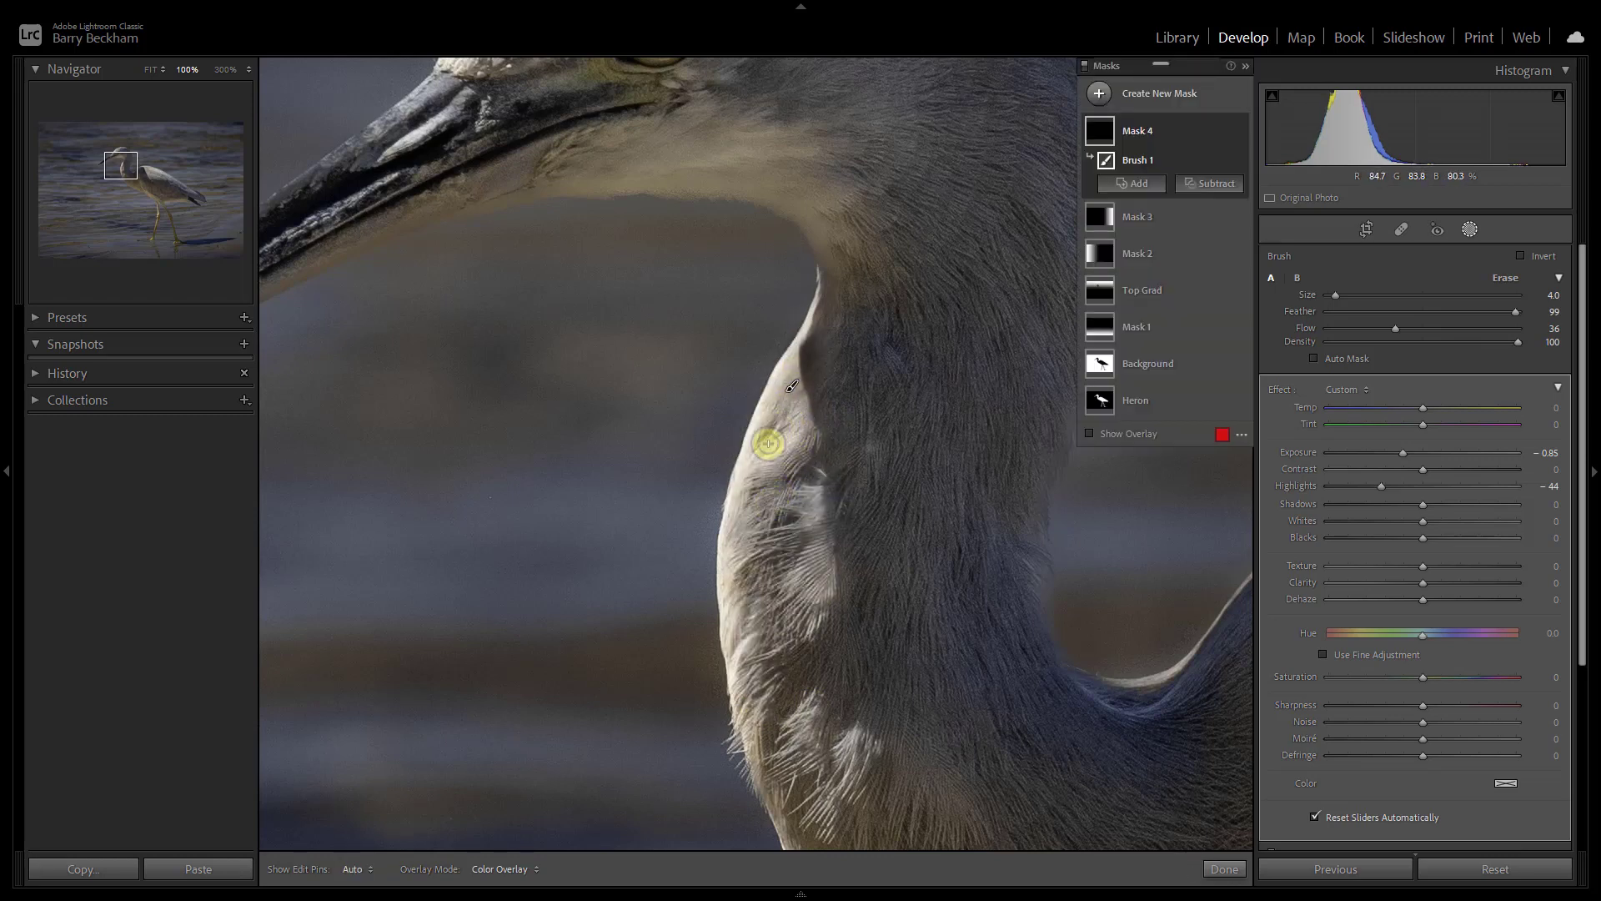
pyautogui.press('h')
pyautogui.press('h')
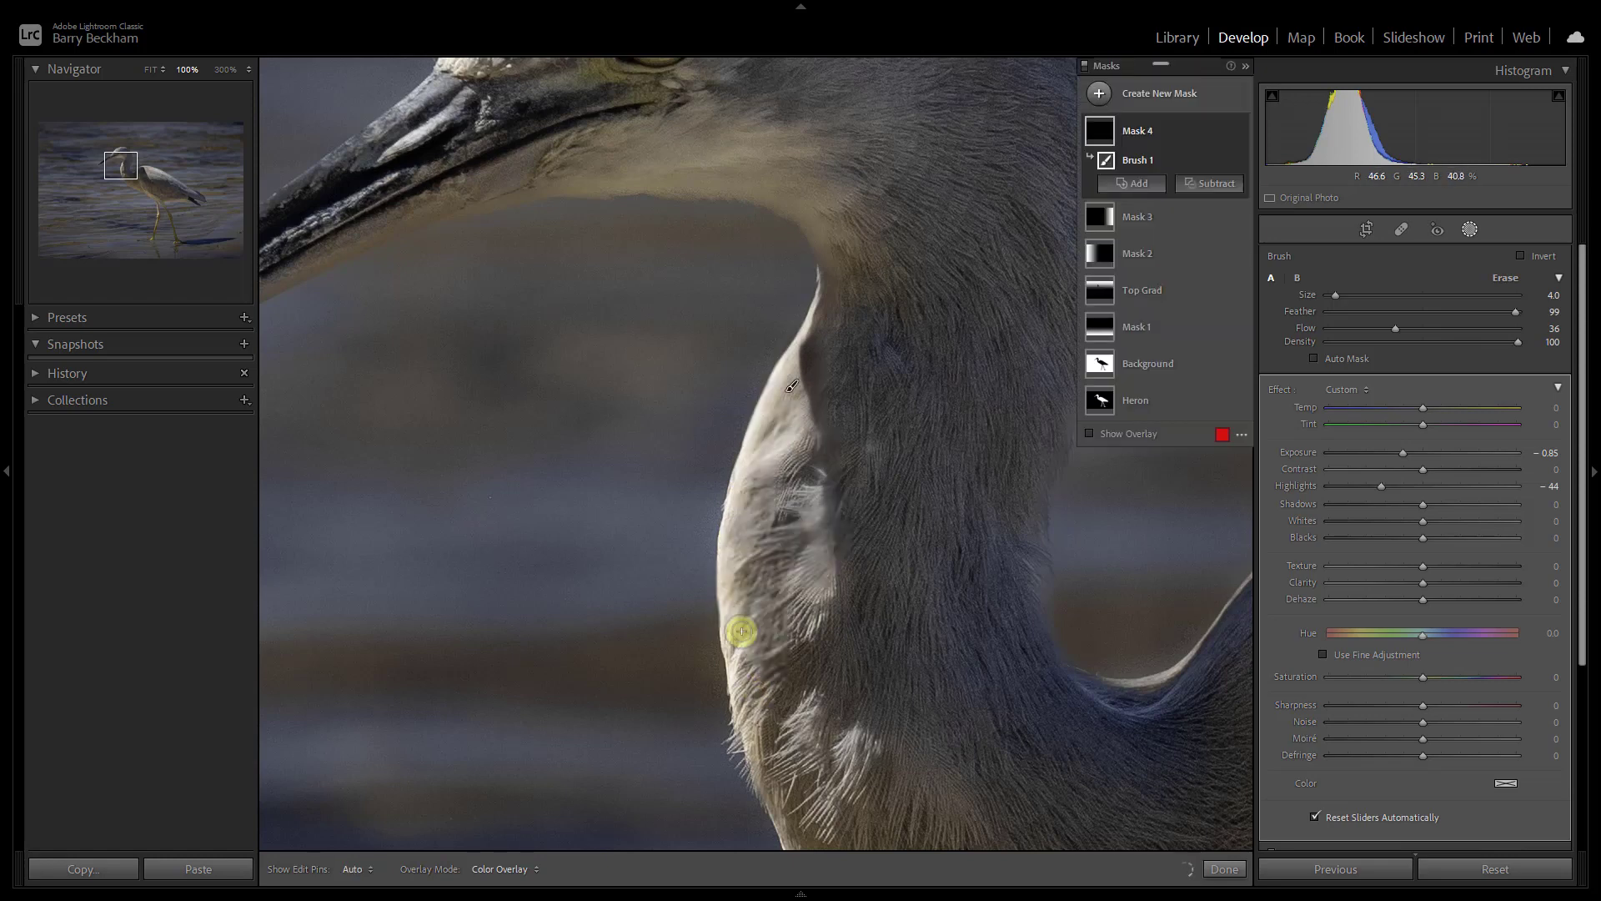
pyautogui.press('h')
pyautogui.press('h')
pyautogui.press('h')
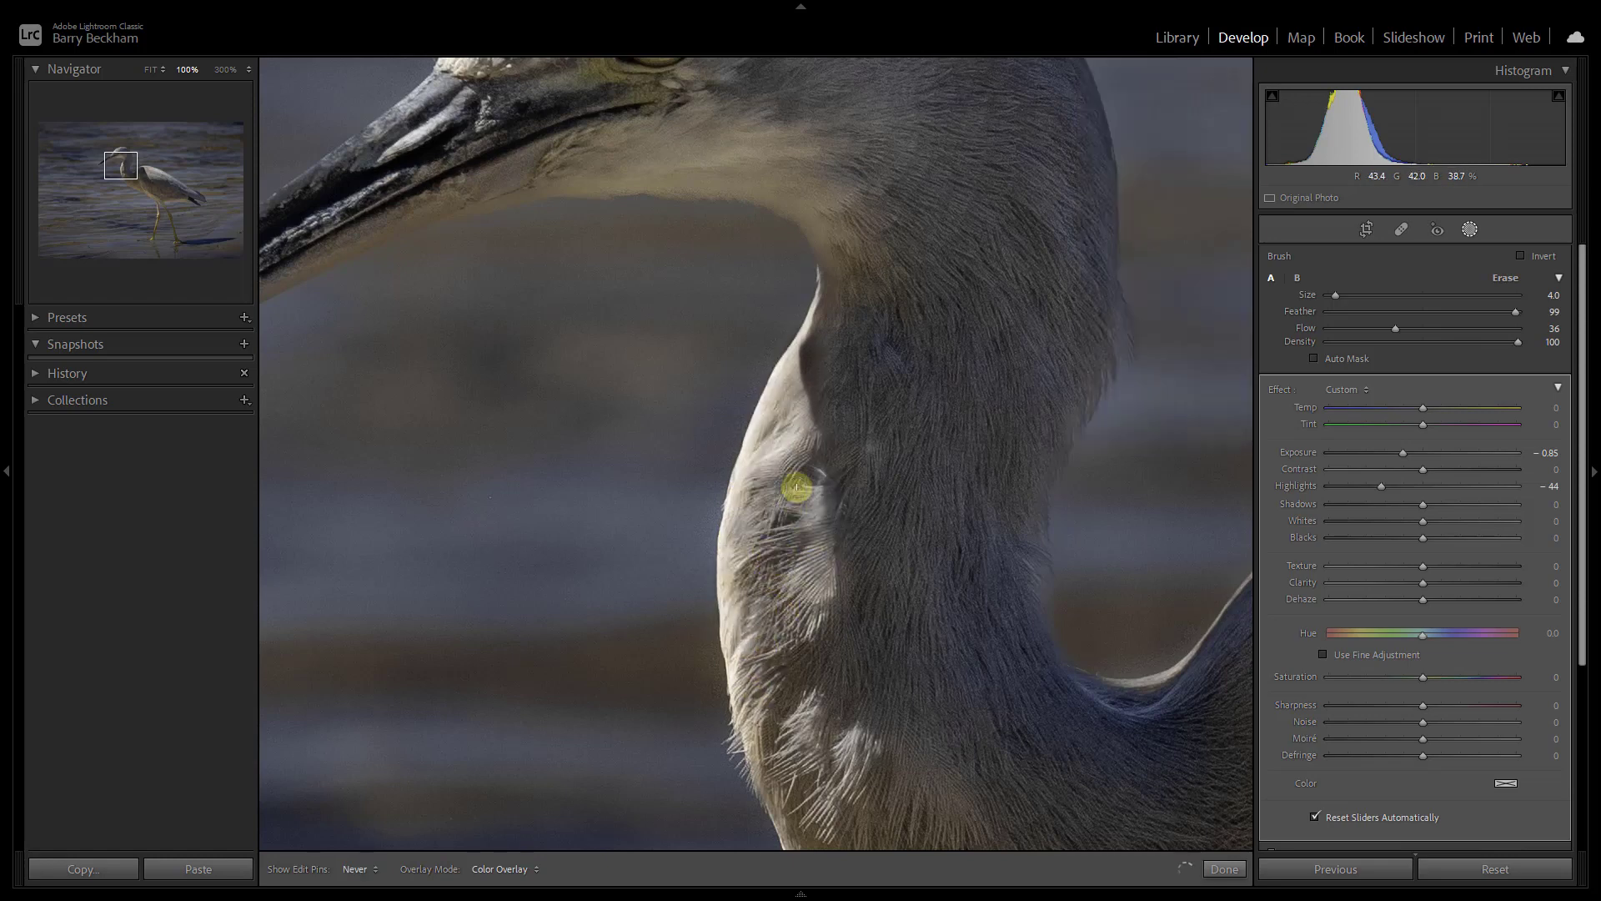
pyautogui.press('h')
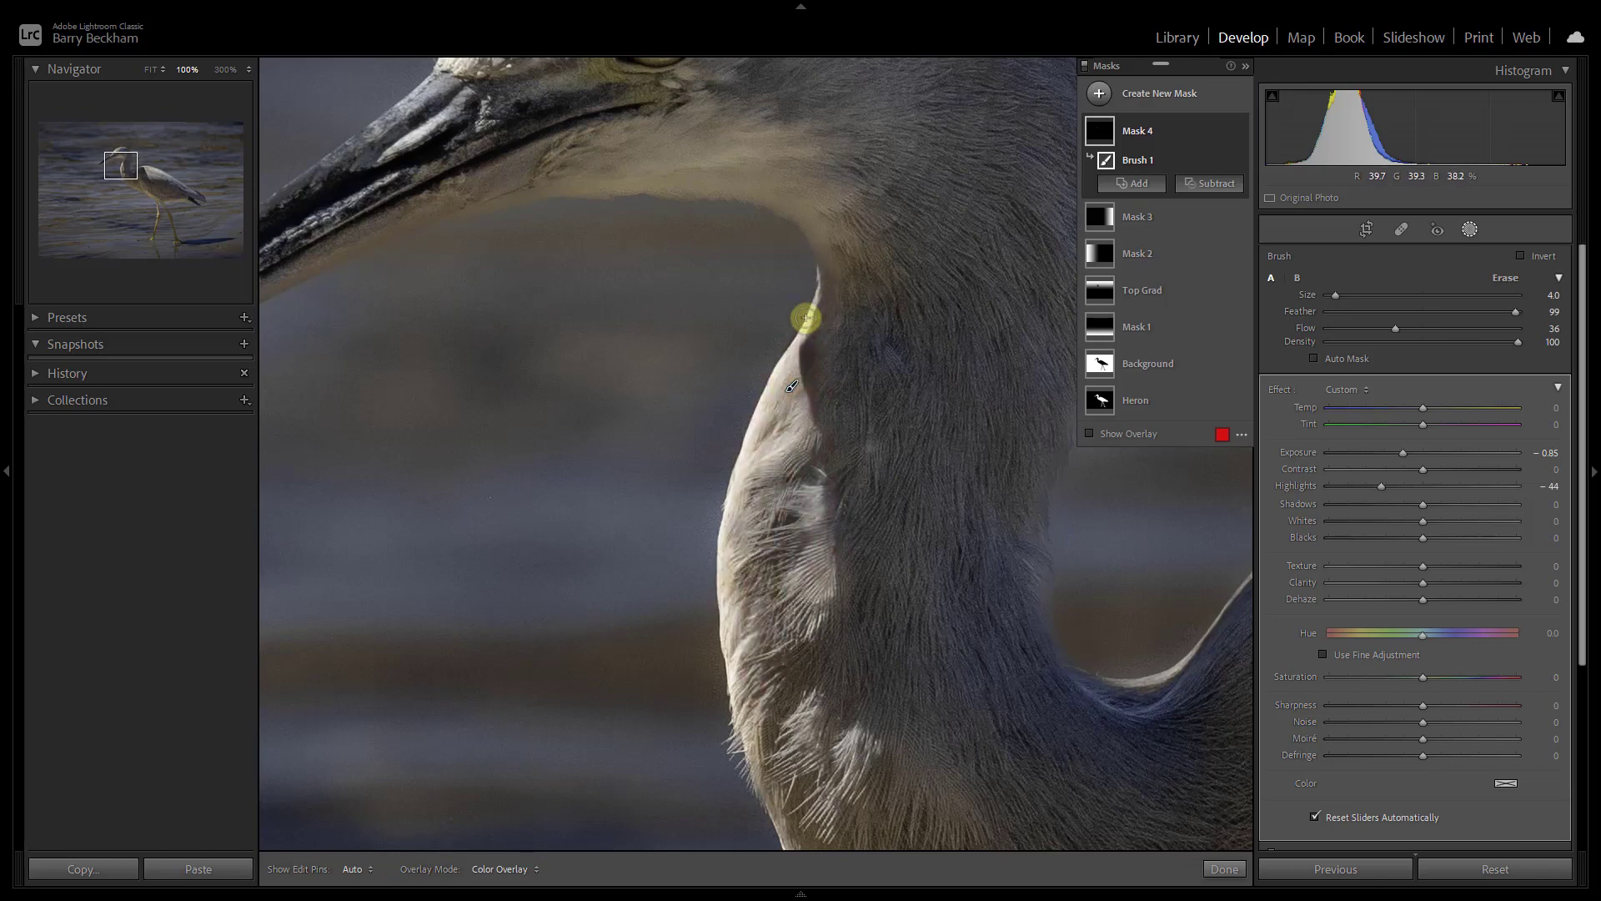
# Refine the neck brush mask at 300% view by painting the bright feather edge with the brush at Size 3
pyautogui.click(227, 70)
pyautogui.moveTo(822, 286)
pyautogui.mouseDown()
pyautogui.moveTo(775, 350)
pyautogui.moveTo(731, 597)
pyautogui.moveTo(748, 460)
pyautogui.moveTo(715, 440)
pyautogui.moveTo(766, 332)
pyautogui.moveTo(687, 509)
pyautogui.mouseUp()
pyautogui.moveTo(617, 597); pyautogui.dragTo(657, 576)
pyautogui.moveTo(712, 507); pyautogui.dragTo(705, 601)
pyautogui.moveTo(597, 685)
pyautogui.mouseDown()
pyautogui.moveTo(547, 761)
pyautogui.moveTo(561, 800)
pyautogui.moveTo(613, 727)
pyautogui.mouseUp()
pyautogui.moveTo(710, 754)
pyautogui.mouseDown()
pyautogui.moveTo(589, 814)
pyautogui.moveTo(659, 744)
pyautogui.moveTo(725, 709)
pyautogui.mouseUp()
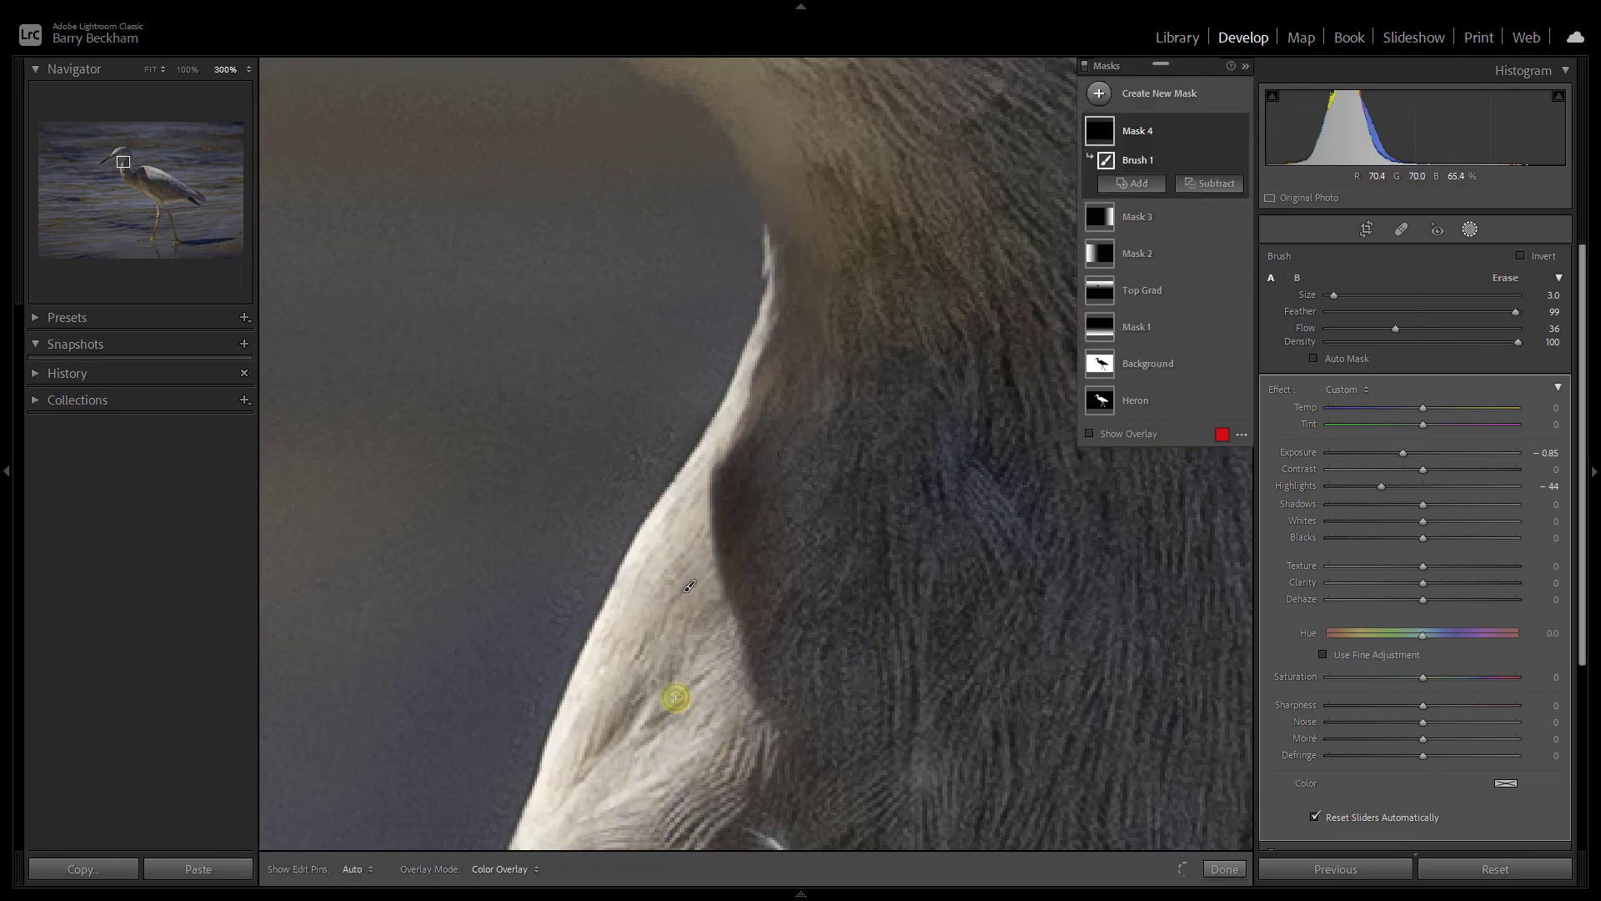
pyautogui.click(147, 71)
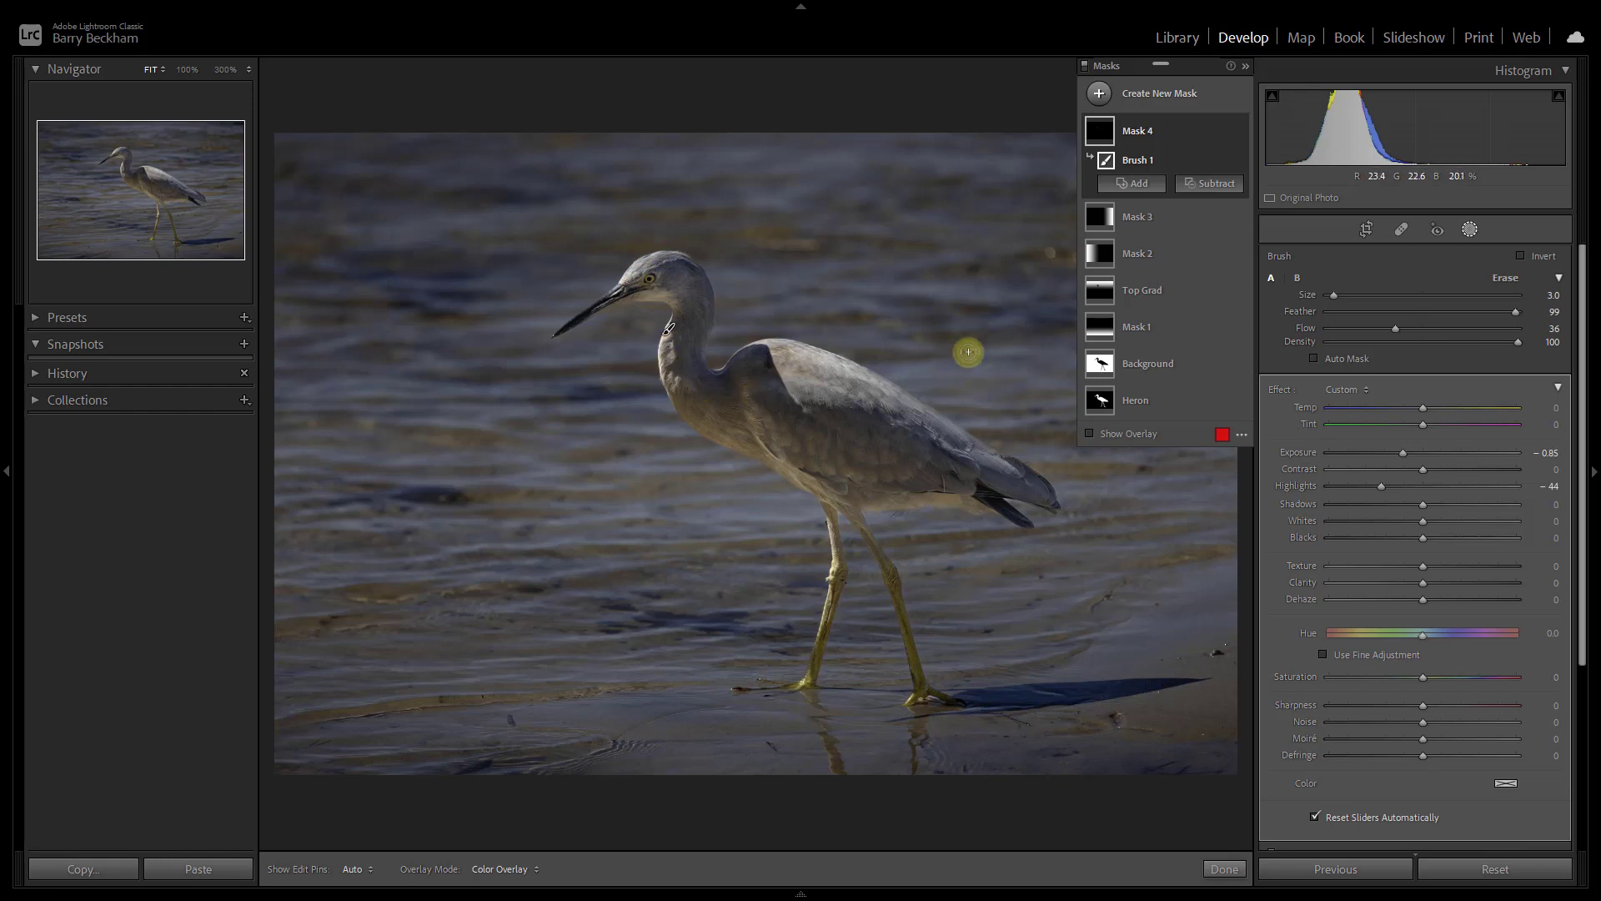
# Create another brush mask and paint it over the heron's eye at Size 3, raising the Flow to 64
pyautogui.moveTo(1093, 219)
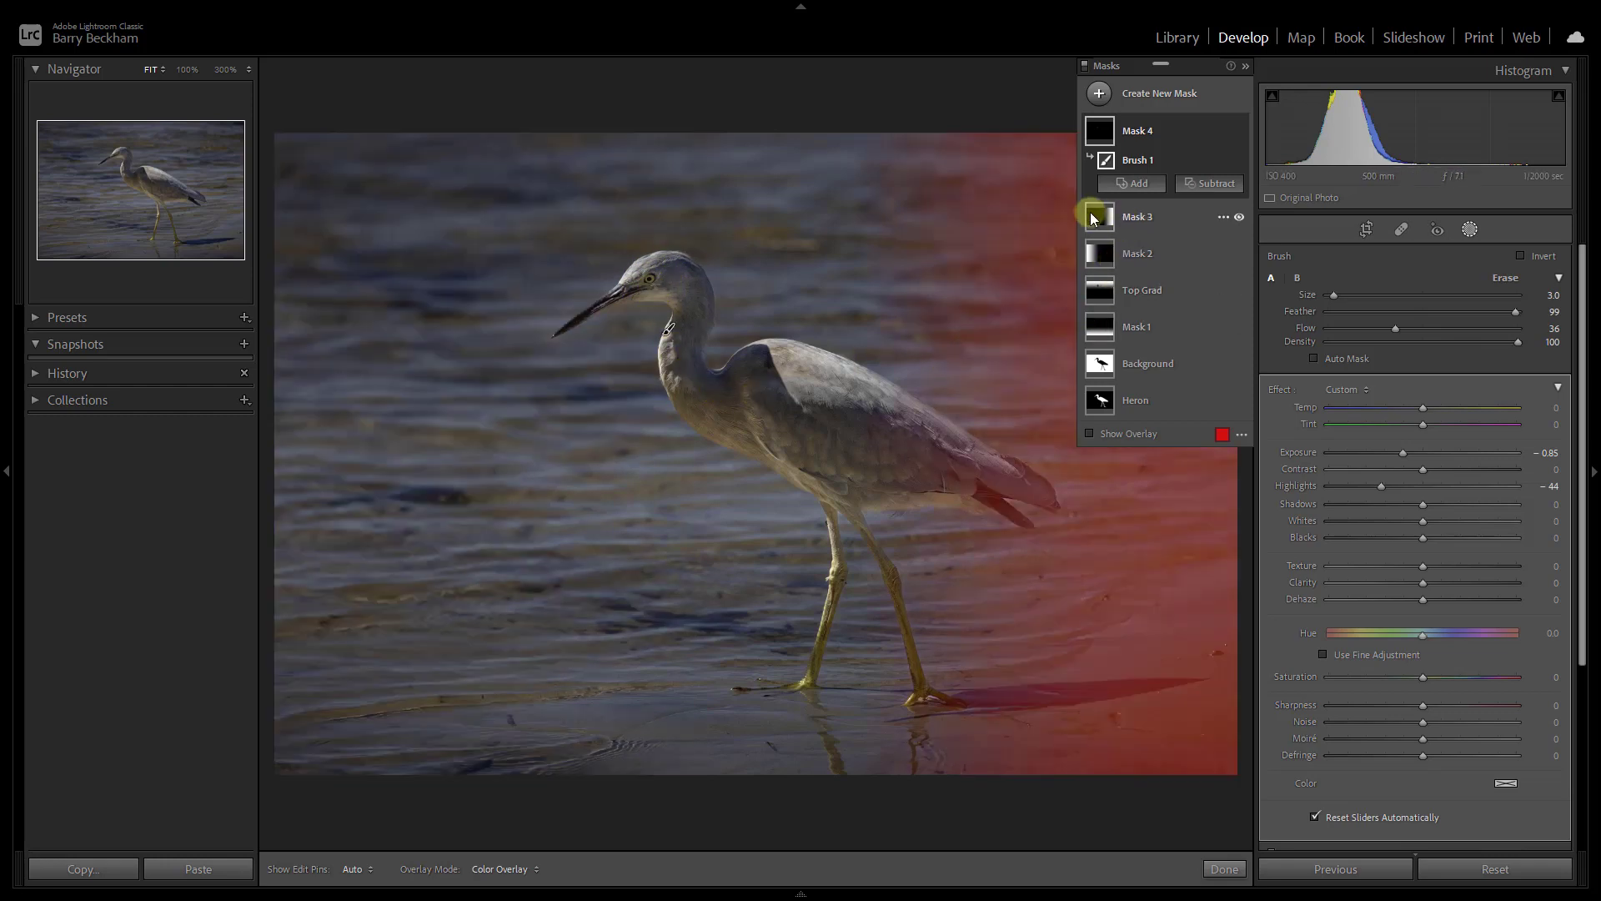
pyautogui.moveTo(1099, 135)
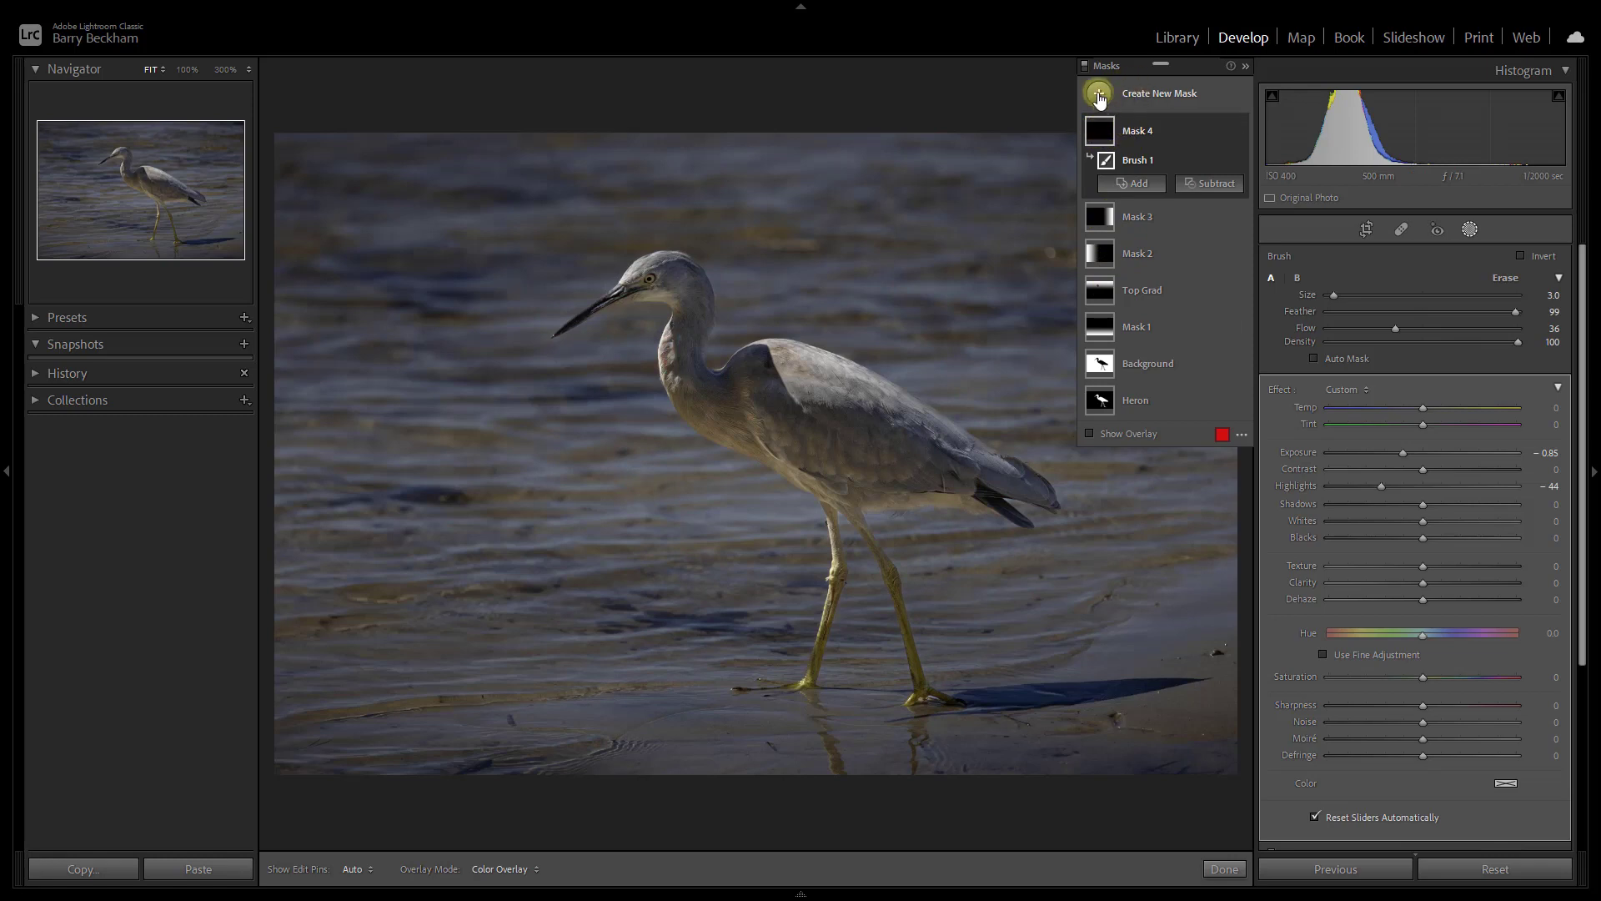
pyautogui.click(1101, 96)
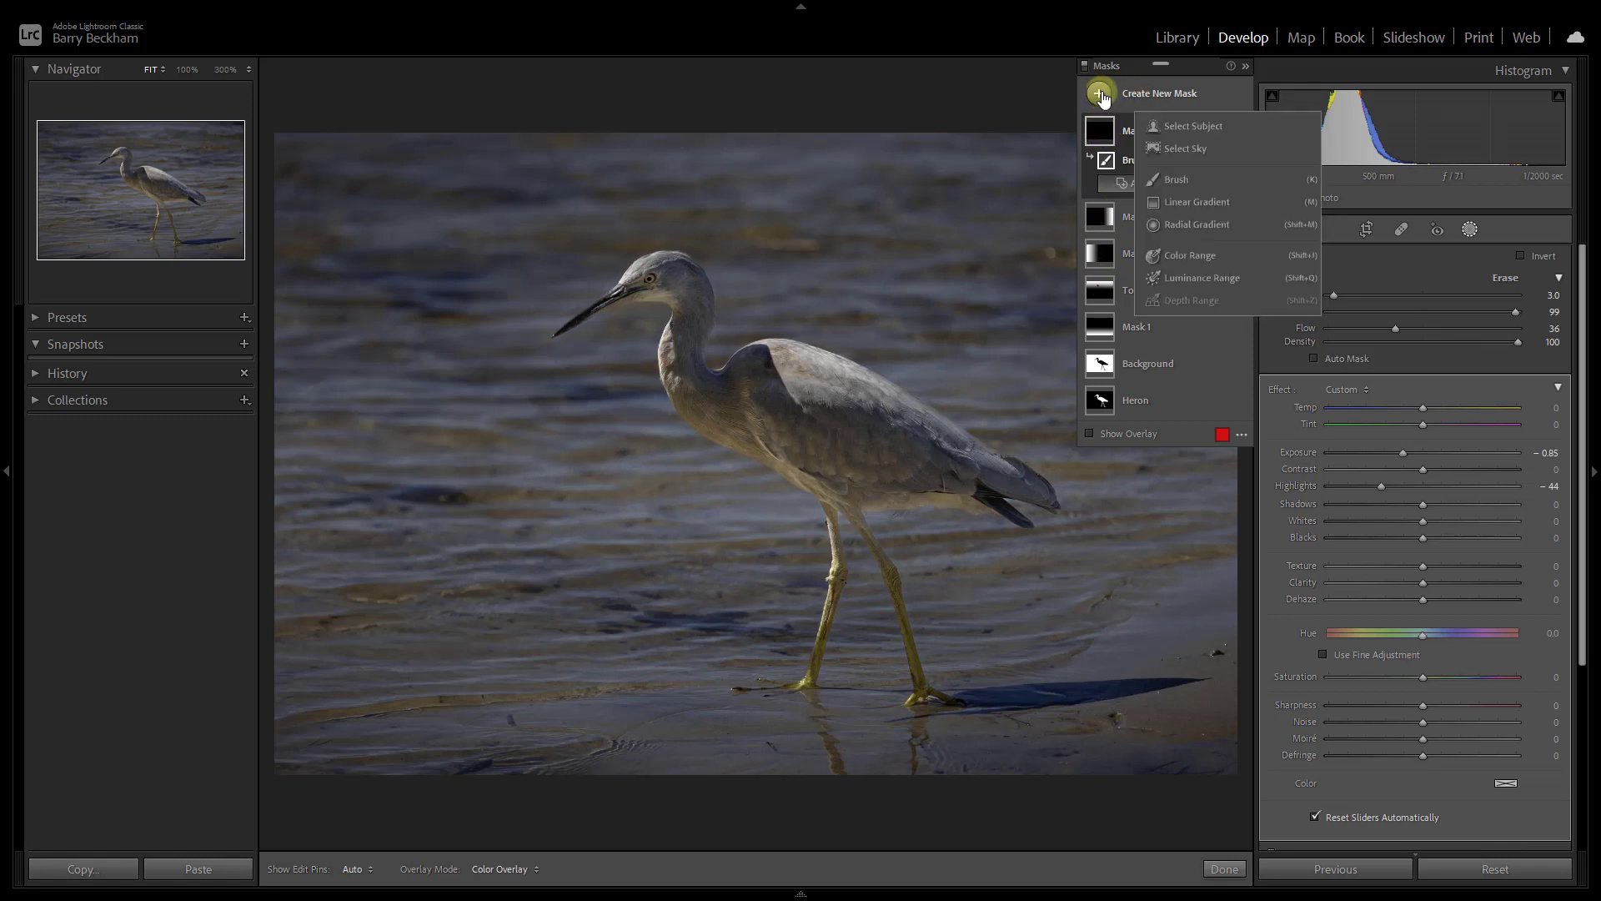
pyautogui.click(1170, 178)
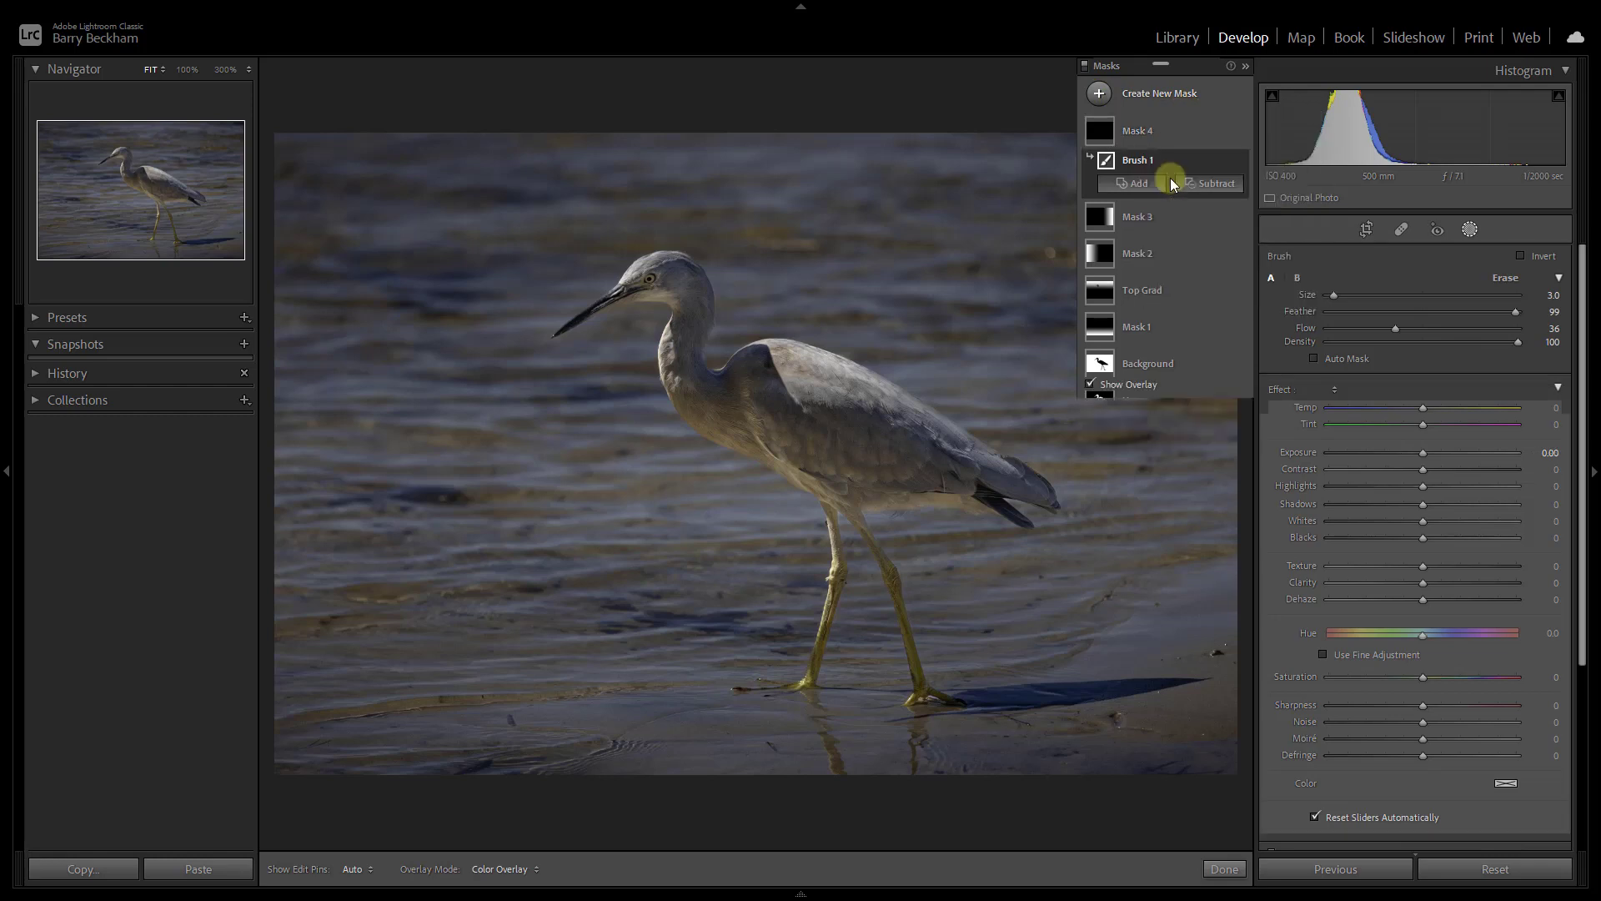
pyautogui.click(223, 69)
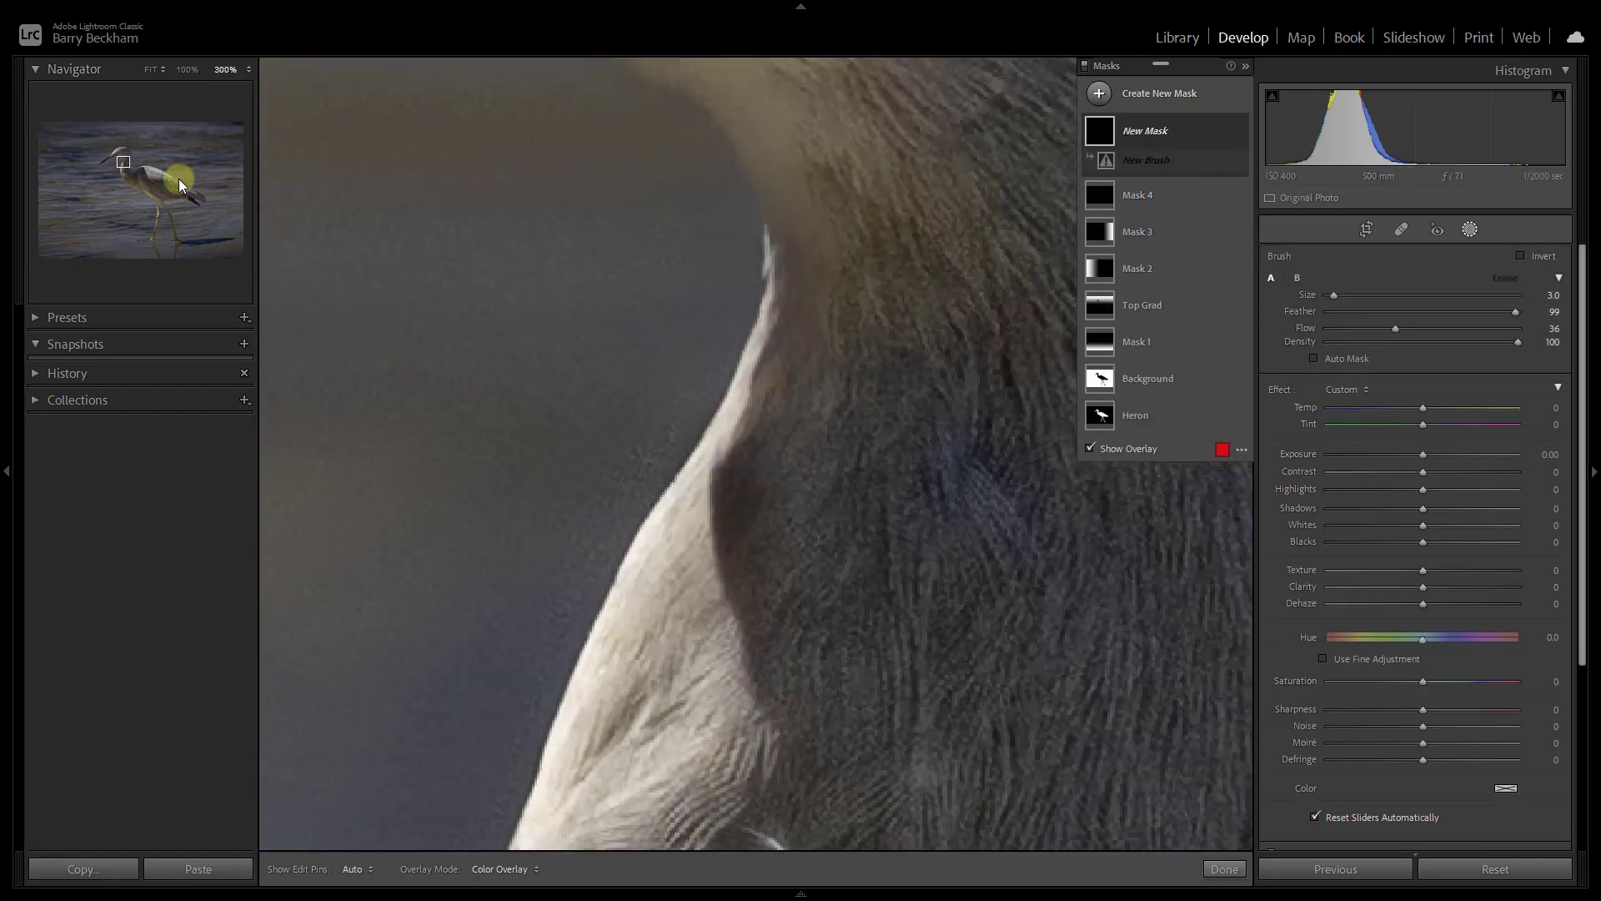
pyautogui.moveTo(125, 170); pyautogui.dragTo(116, 156)
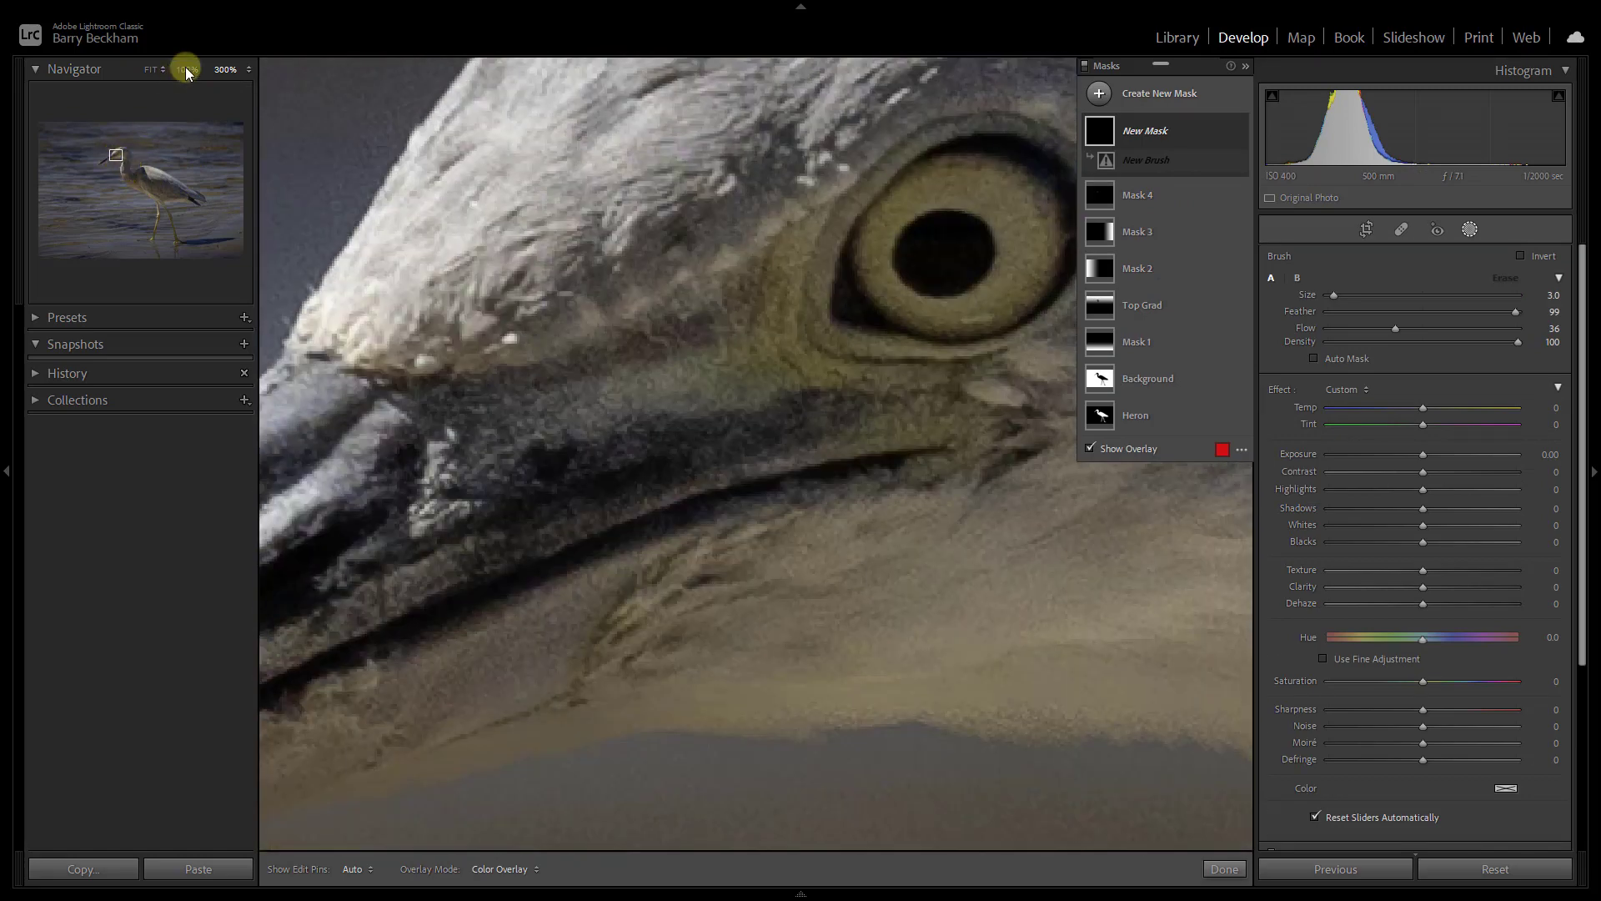
pyautogui.click(242, 76)
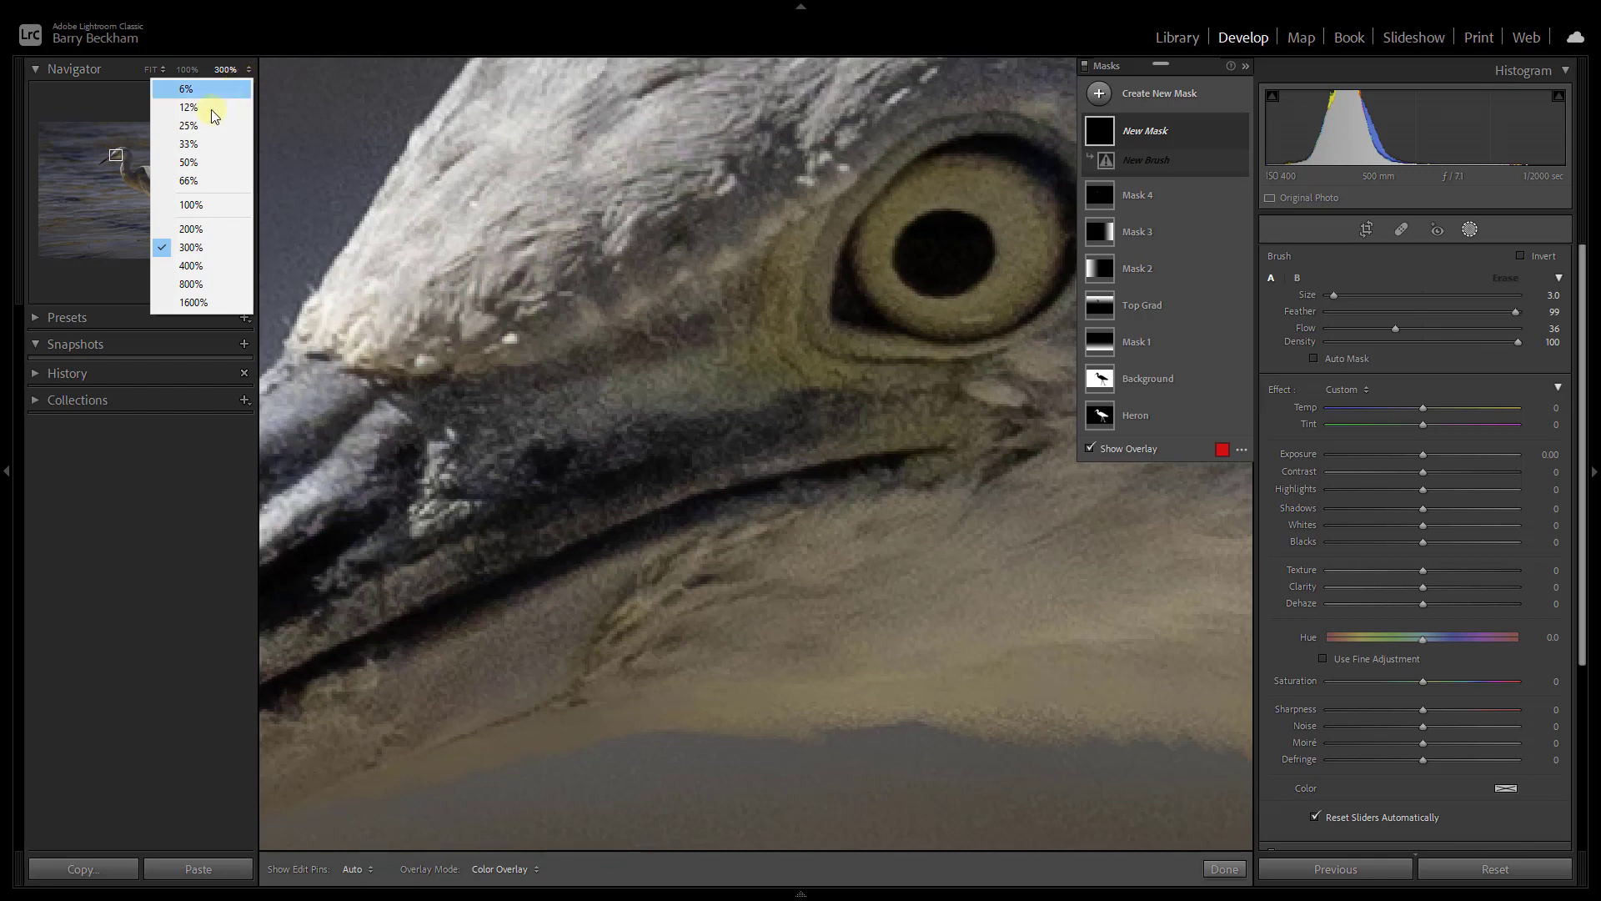
pyautogui.click(194, 232)
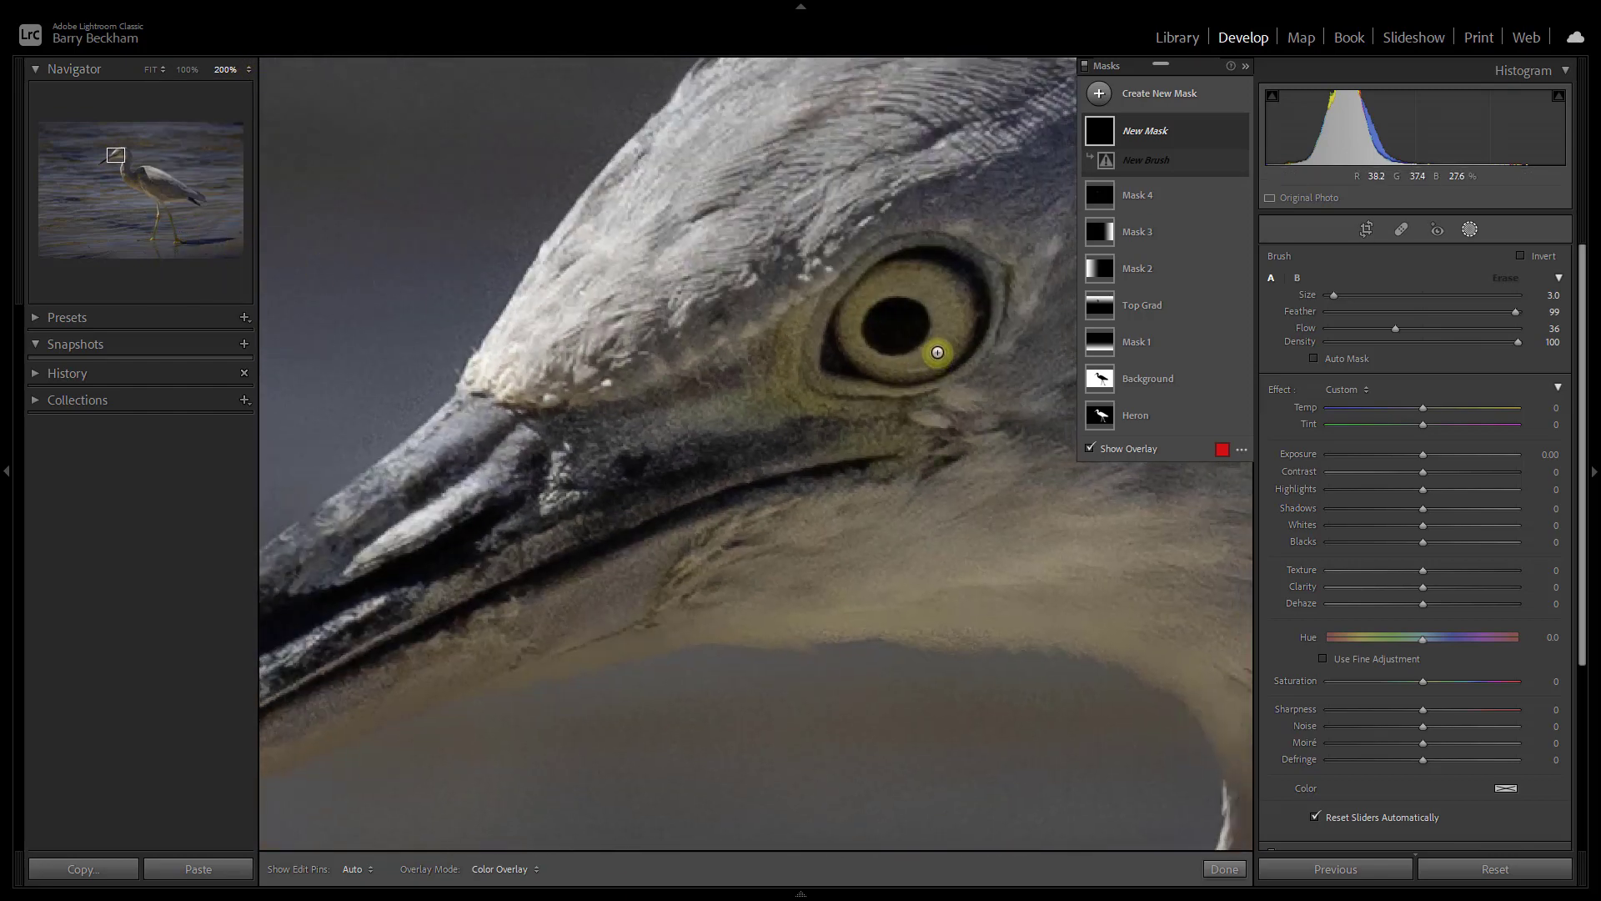
pyautogui.moveTo(118, 163); pyautogui.dragTo(119, 163)
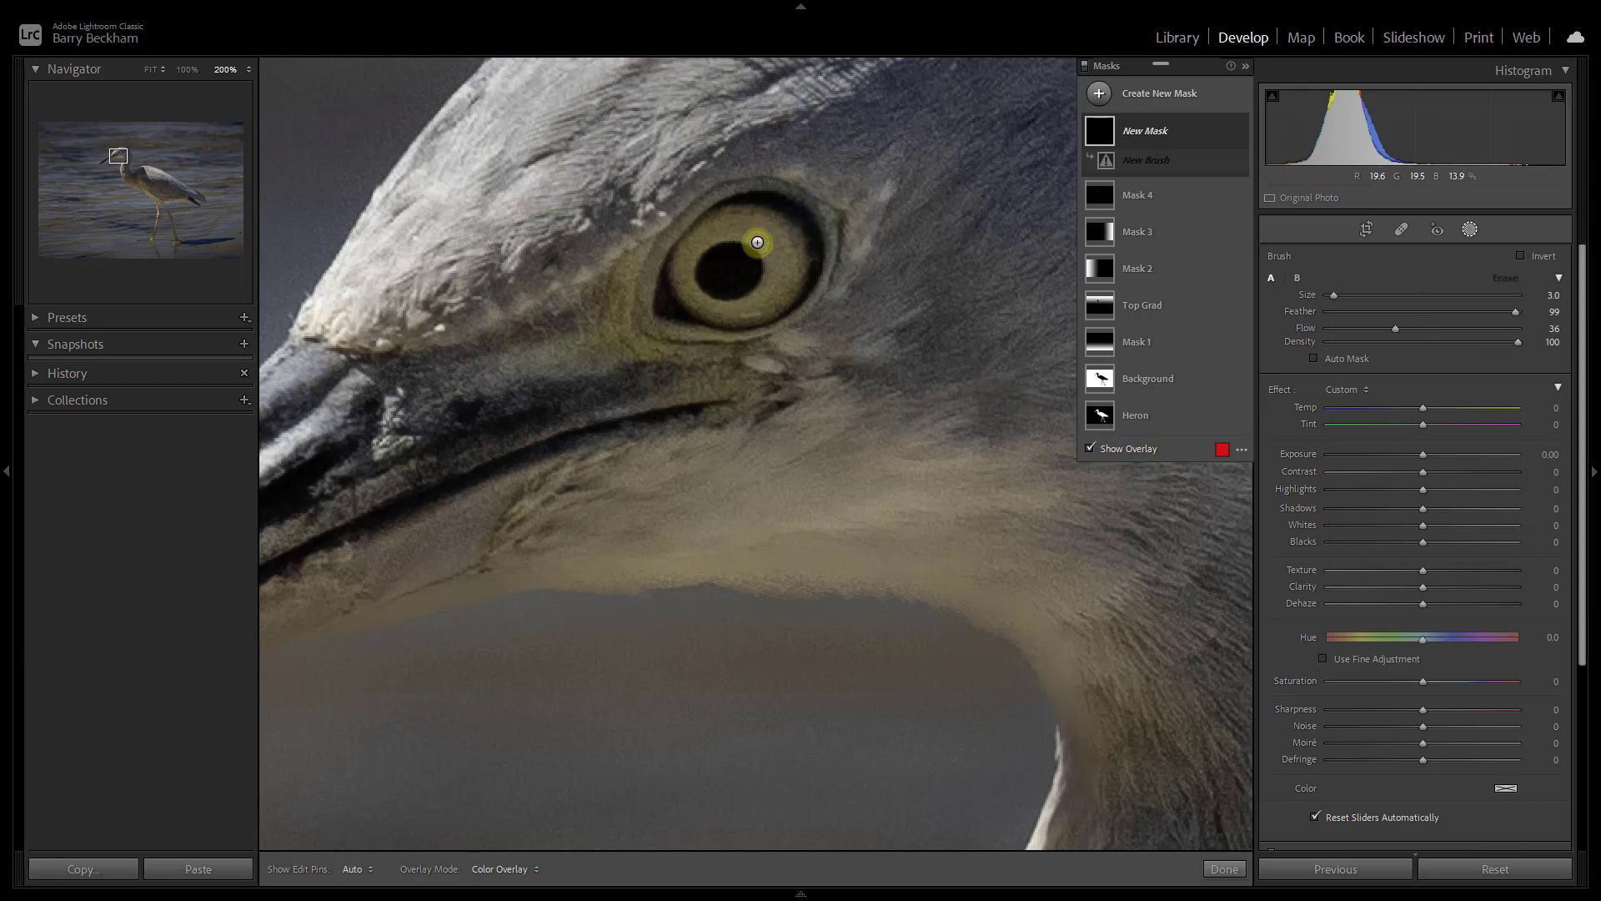
pyautogui.moveTo(762, 242)
pyautogui.mouseDown()
pyautogui.moveTo(706, 258)
pyautogui.moveTo(696, 272)
pyautogui.moveTo(764, 294)
pyautogui.moveTo(702, 308)
pyautogui.moveTo(772, 236)
pyautogui.moveTo(730, 312)
pyautogui.moveTo(699, 303)
pyautogui.moveTo(719, 238)
pyautogui.mouseUp()
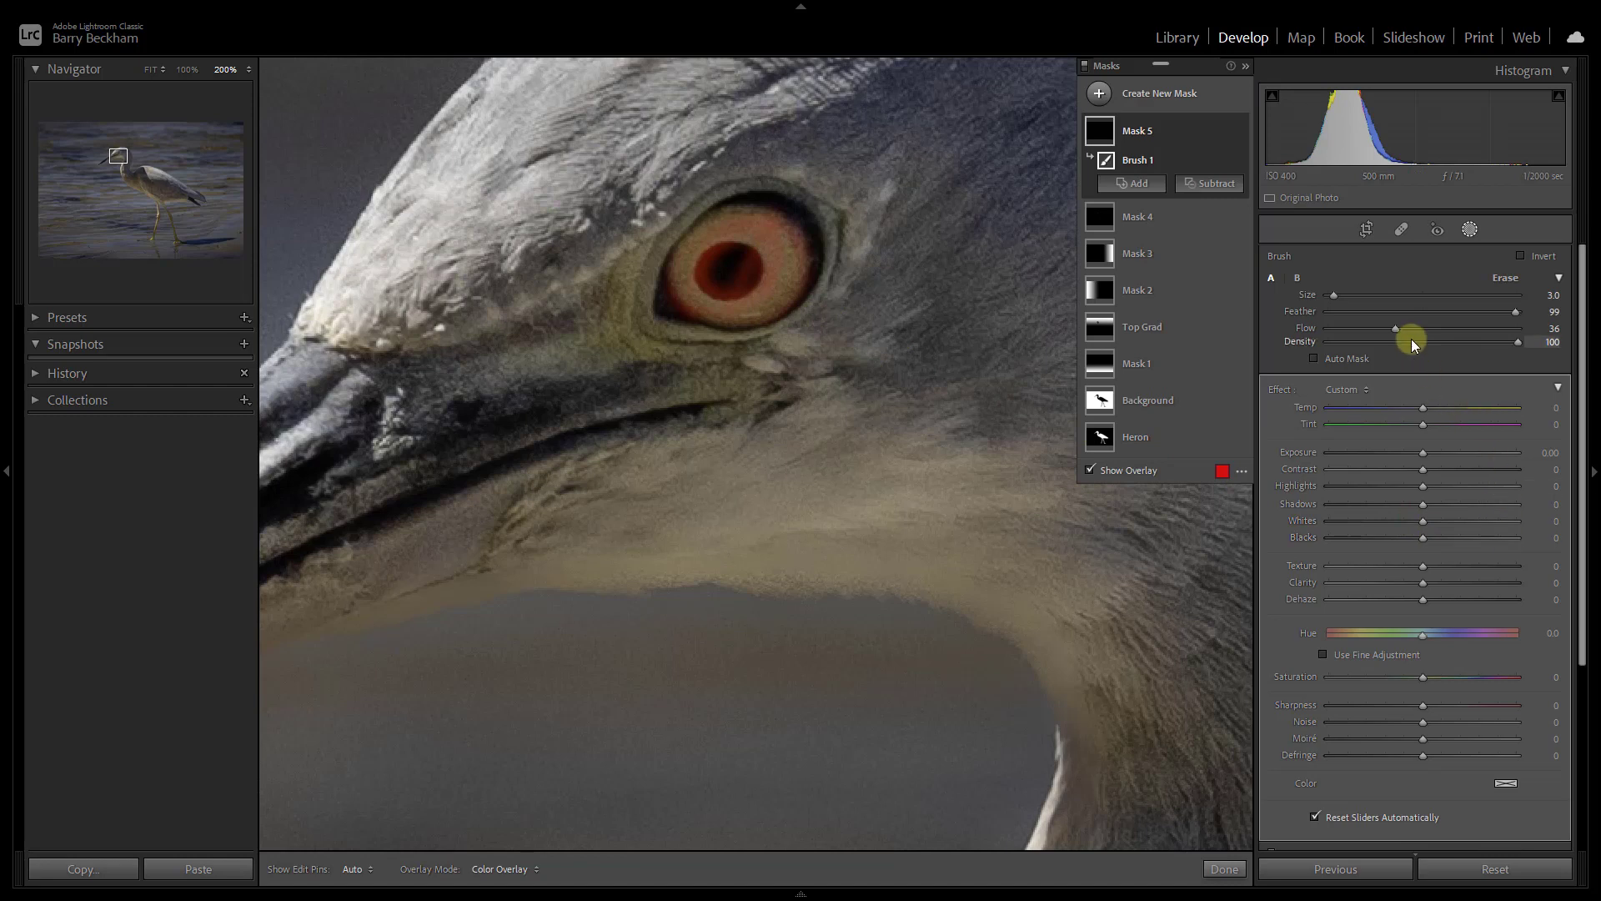
pyautogui.click(1447, 329)
pyautogui.moveTo(699, 239)
pyautogui.mouseDown()
pyautogui.moveTo(758, 214)
pyautogui.moveTo(791, 240)
pyautogui.moveTo(735, 217)
pyautogui.moveTo(682, 257)
pyautogui.moveTo(679, 296)
pyautogui.moveTo(718, 261)
pyautogui.moveTo(795, 274)
pyautogui.moveTo(734, 313)
pyautogui.moveTo(761, 313)
pyautogui.moveTo(697, 271)
pyautogui.moveTo(735, 226)
pyautogui.moveTo(735, 285)
pyautogui.moveTo(786, 244)
pyautogui.moveTo(773, 231)
pyautogui.moveTo(715, 314)
pyautogui.moveTo(785, 273)
pyautogui.moveTo(709, 236)
pyautogui.moveTo(746, 214)
pyautogui.moveTo(703, 251)
pyautogui.moveTo(759, 220)
pyautogui.moveTo(764, 293)
pyautogui.moveTo(704, 261)
pyautogui.moveTo(787, 278)
pyautogui.moveTo(707, 227)
pyautogui.moveTo(737, 216)
pyautogui.moveTo(694, 250)
pyautogui.moveTo(745, 222)
pyautogui.moveTo(741, 289)
pyautogui.mouseUp()
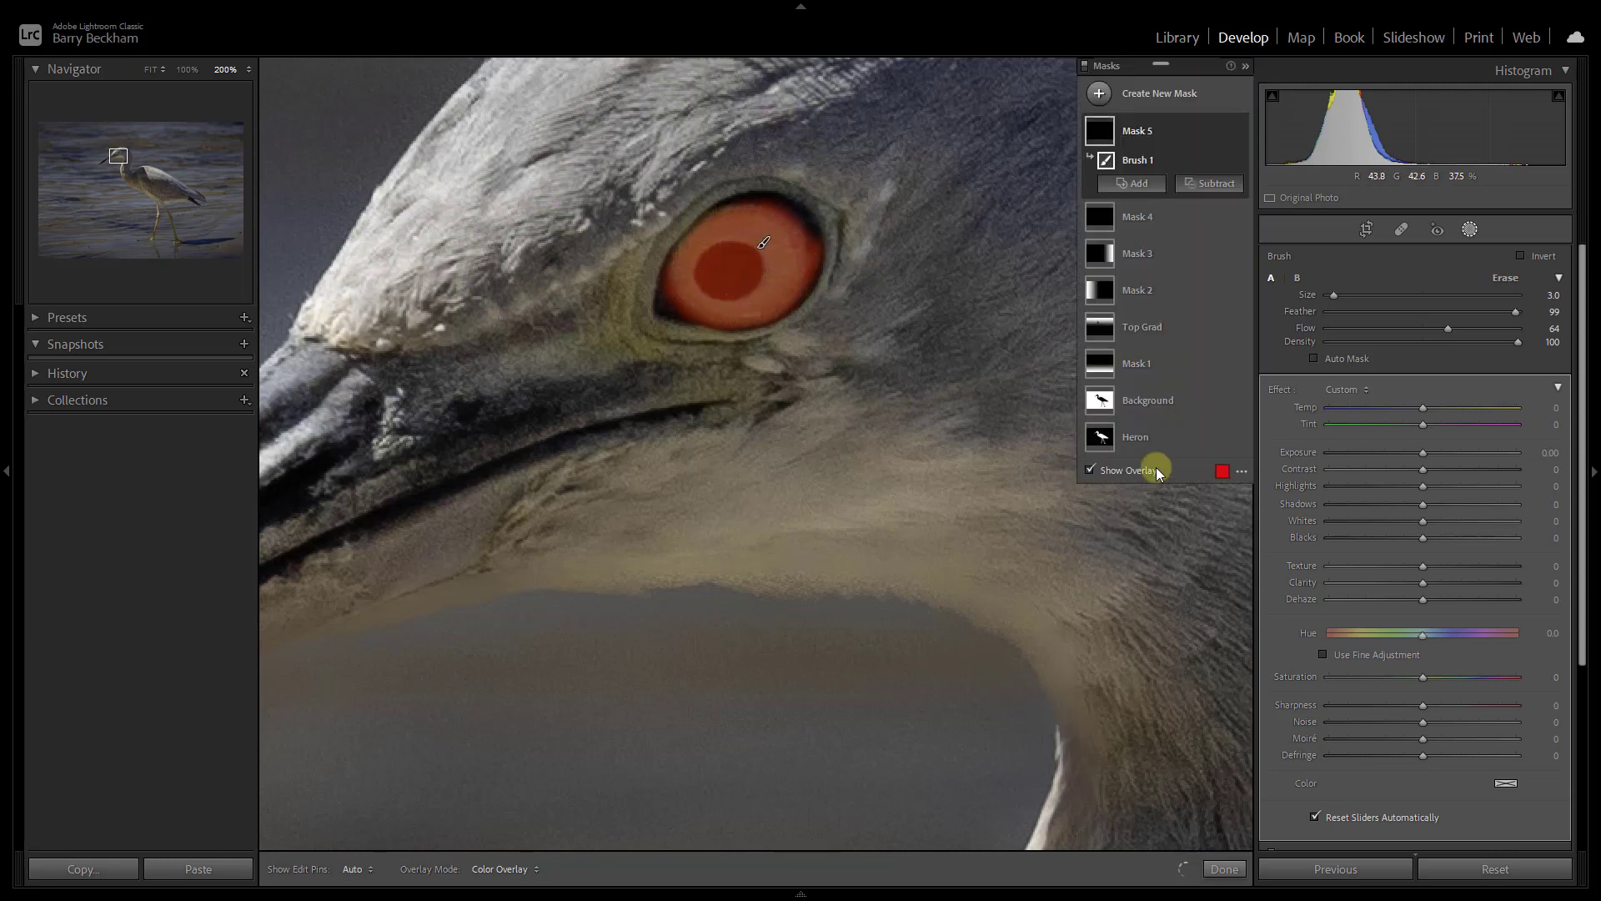
# Turn off the mask overlay and set the eye mask's Exposure to 0.74 and Saturation to 88
pyautogui.moveTo(1585, 498); pyautogui.dragTo(1582, 537)
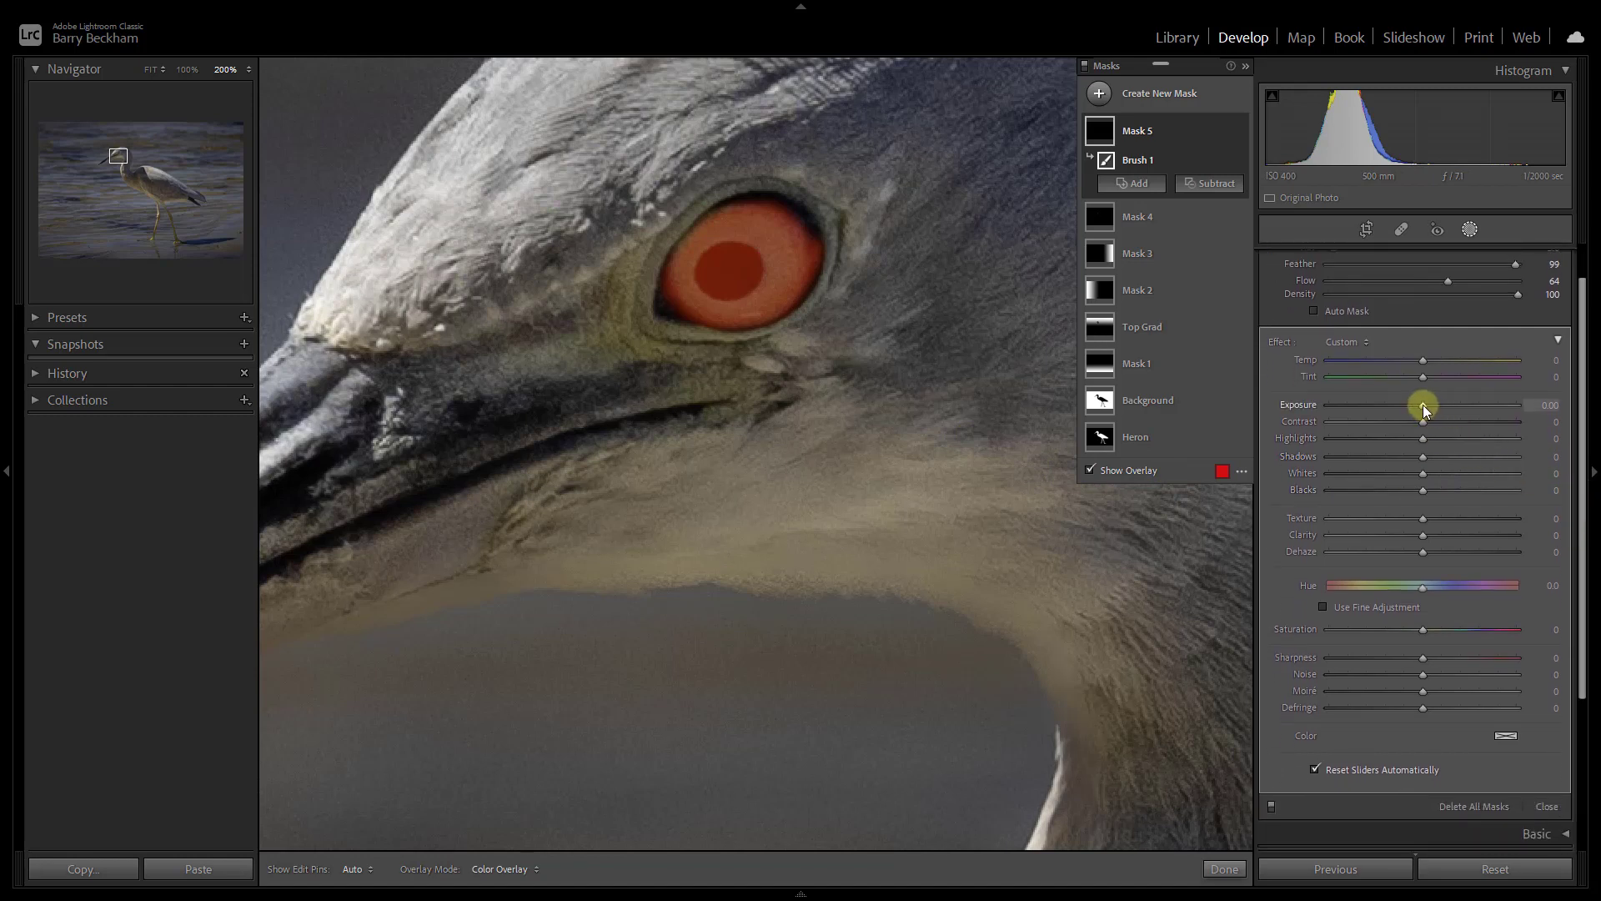
pyautogui.press('o')
pyautogui.moveTo(1423, 403); pyautogui.dragTo(1429, 404)
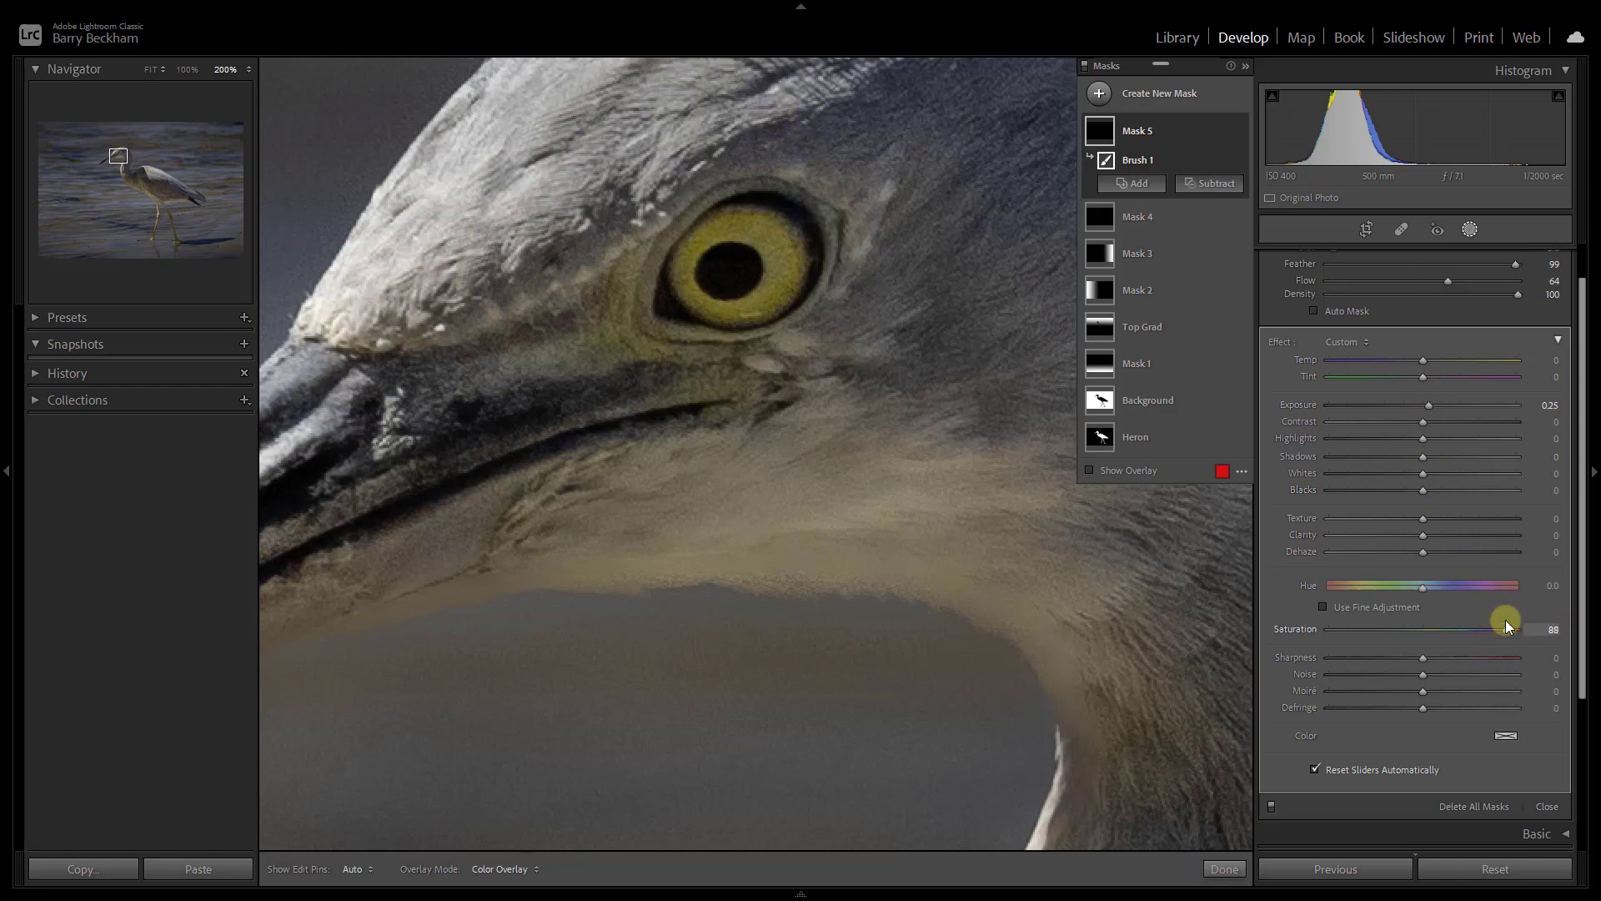
pyautogui.moveTo(1428, 403); pyautogui.dragTo(1447, 417)
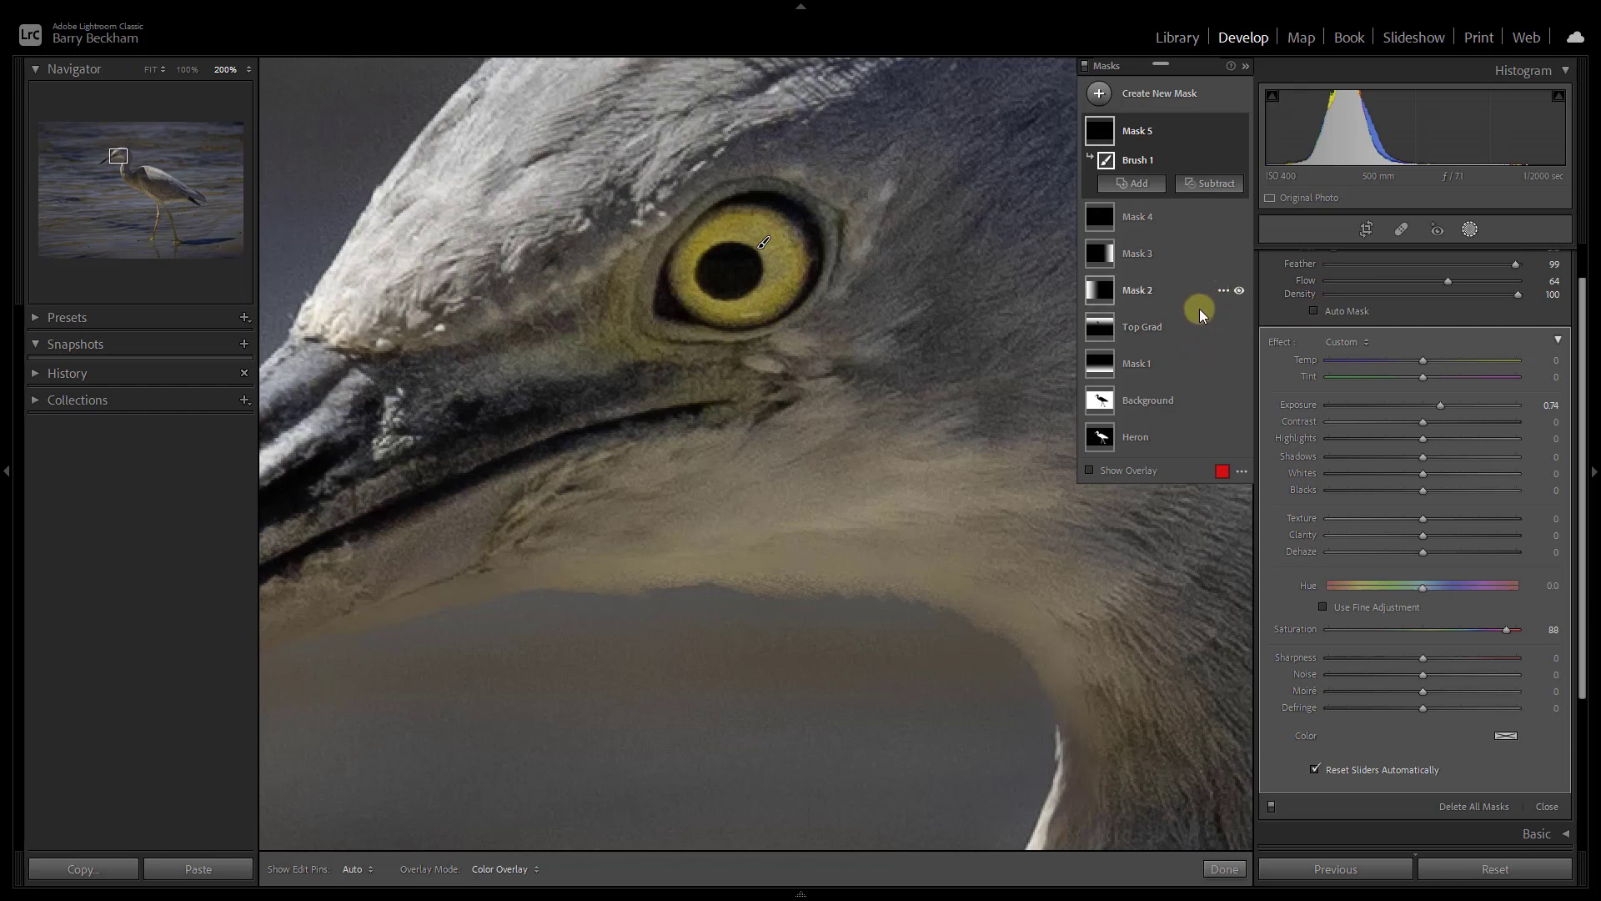
# Create another brush mask and paint it around the rim of the heron's eye
pyautogui.click(1099, 94)
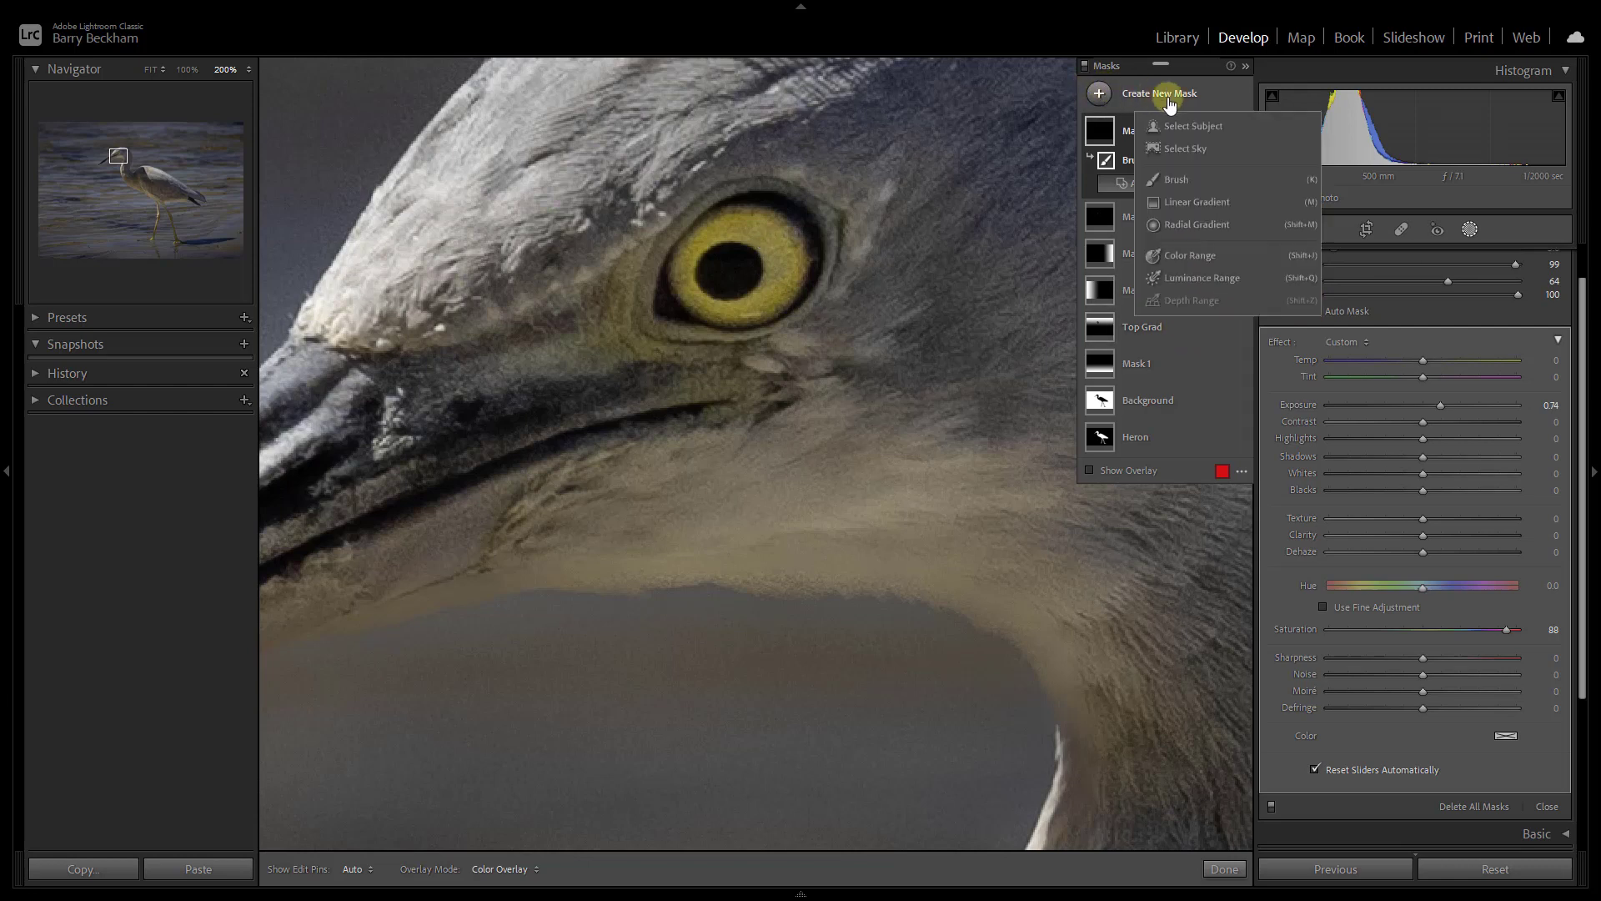
pyautogui.click(1168, 177)
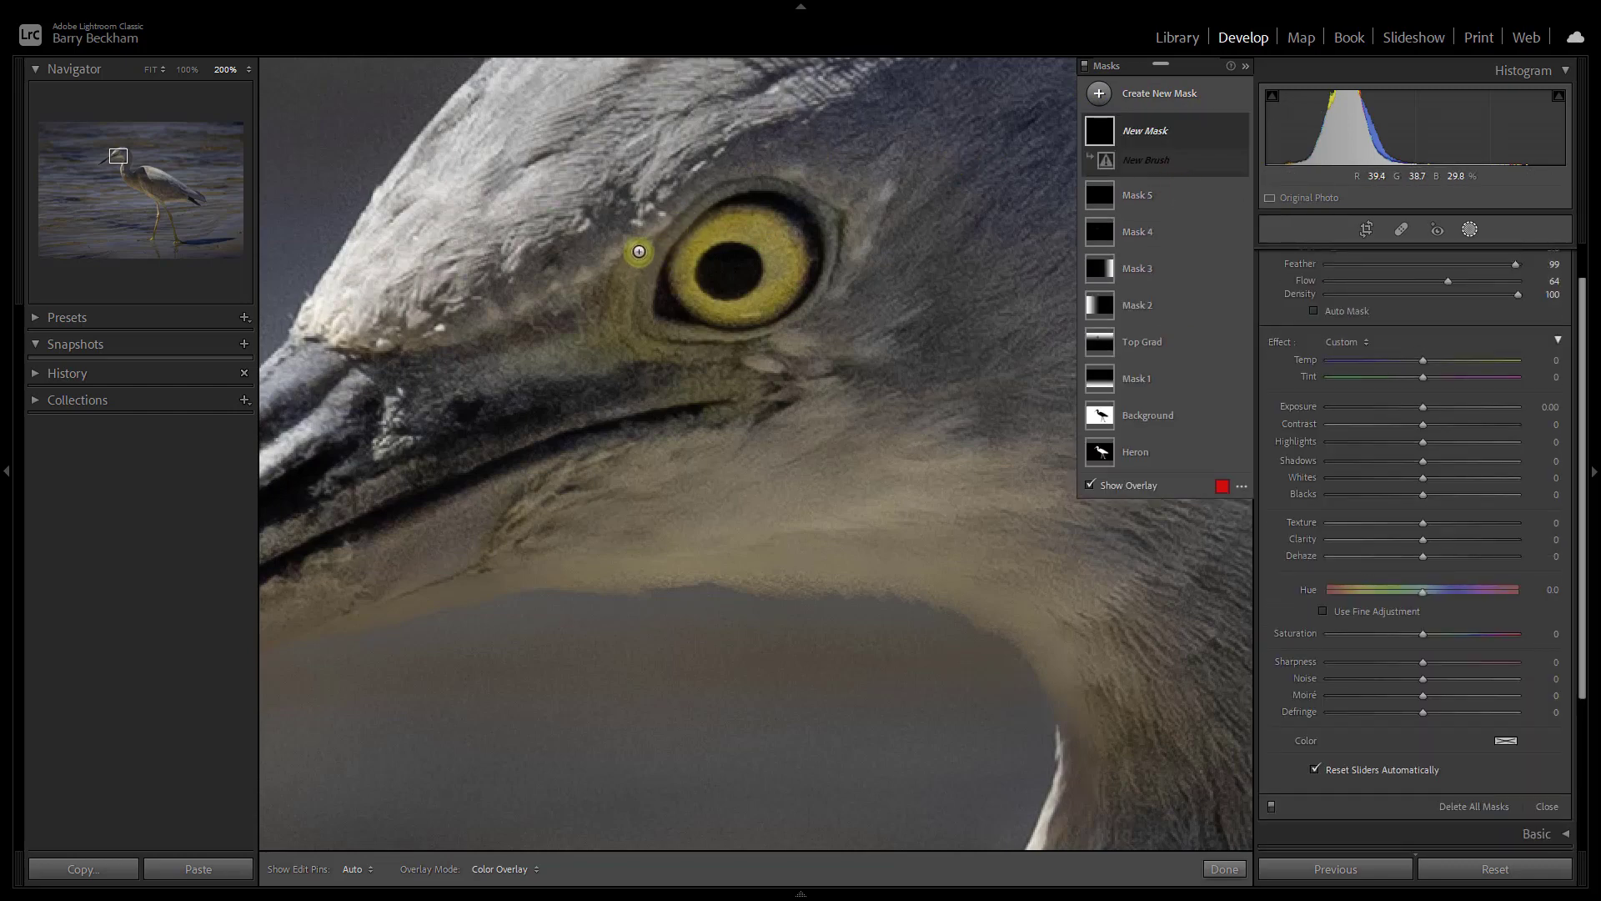
pyautogui.click(614, 302)
pyautogui.press('h')
pyautogui.moveTo(711, 191)
pyautogui.mouseDown()
pyautogui.moveTo(755, 174)
pyautogui.moveTo(658, 222)
pyautogui.moveTo(785, 180)
pyautogui.moveTo(887, 203)
pyautogui.moveTo(873, 258)
pyautogui.moveTo(858, 202)
pyautogui.moveTo(830, 278)
pyautogui.moveTo(768, 333)
pyautogui.moveTo(674, 341)
pyautogui.moveTo(631, 312)
pyautogui.moveTo(742, 344)
pyautogui.moveTo(658, 342)
pyautogui.mouseUp()
pyautogui.press('h')
# Extend the brush mask along the feather bands from the eye toward the beak and over the feathers behind the eye
pyautogui.moveTo(624, 269); pyautogui.dragTo(393, 349)
pyautogui.moveTo(629, 343); pyautogui.dragTo(378, 406)
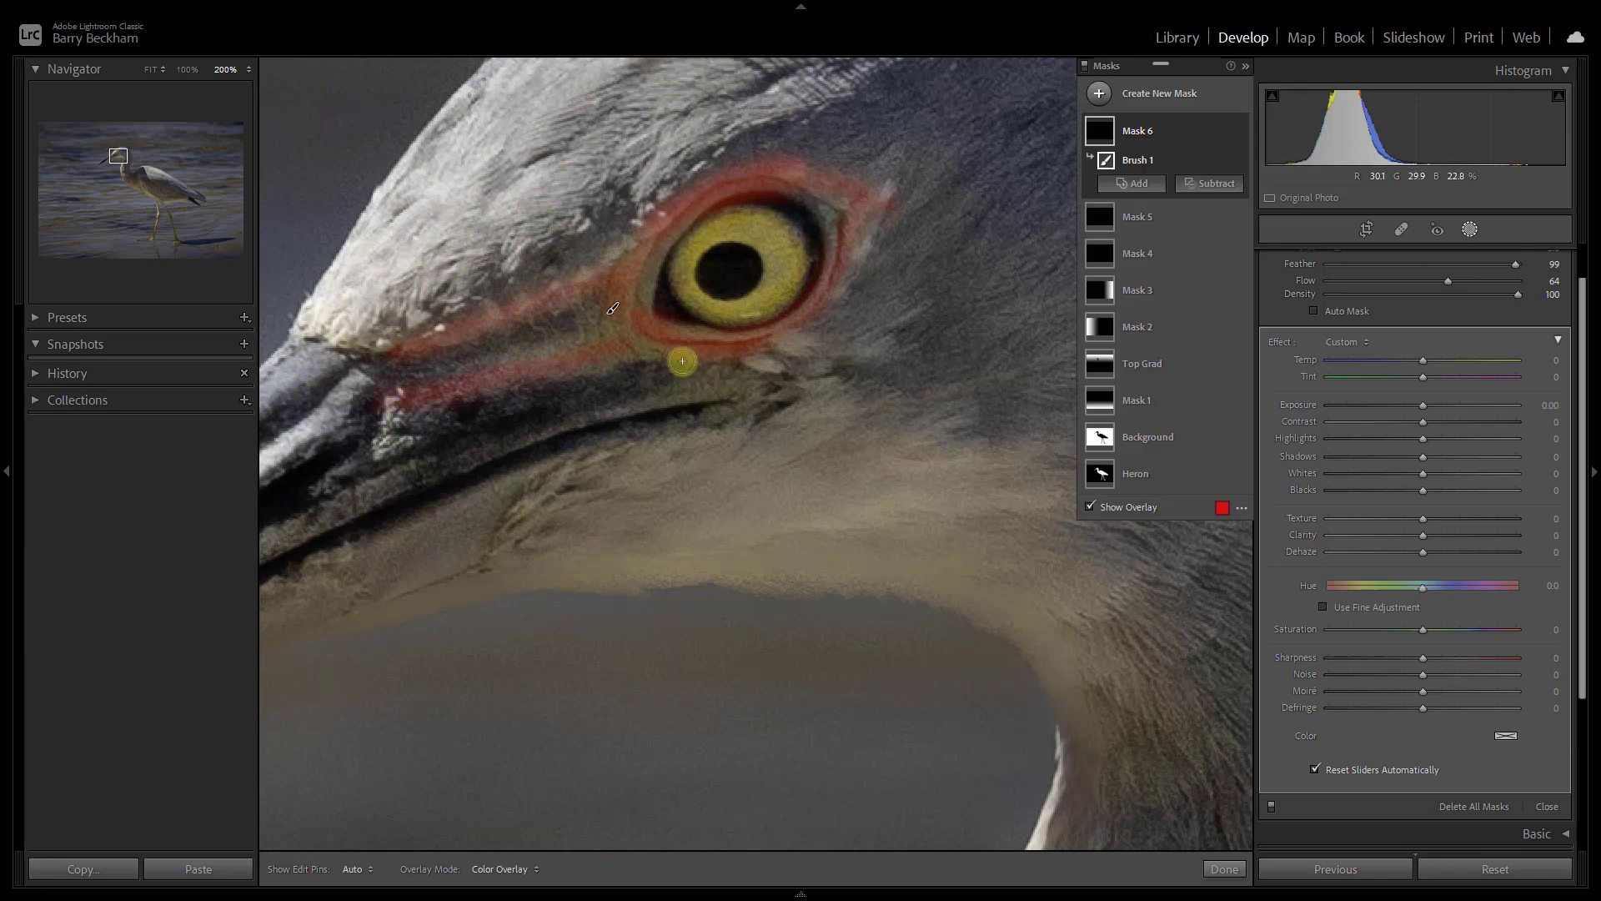
pyautogui.moveTo(678, 358)
pyautogui.mouseDown()
pyautogui.moveTo(904, 329)
pyautogui.moveTo(873, 224)
pyautogui.mouseUp()
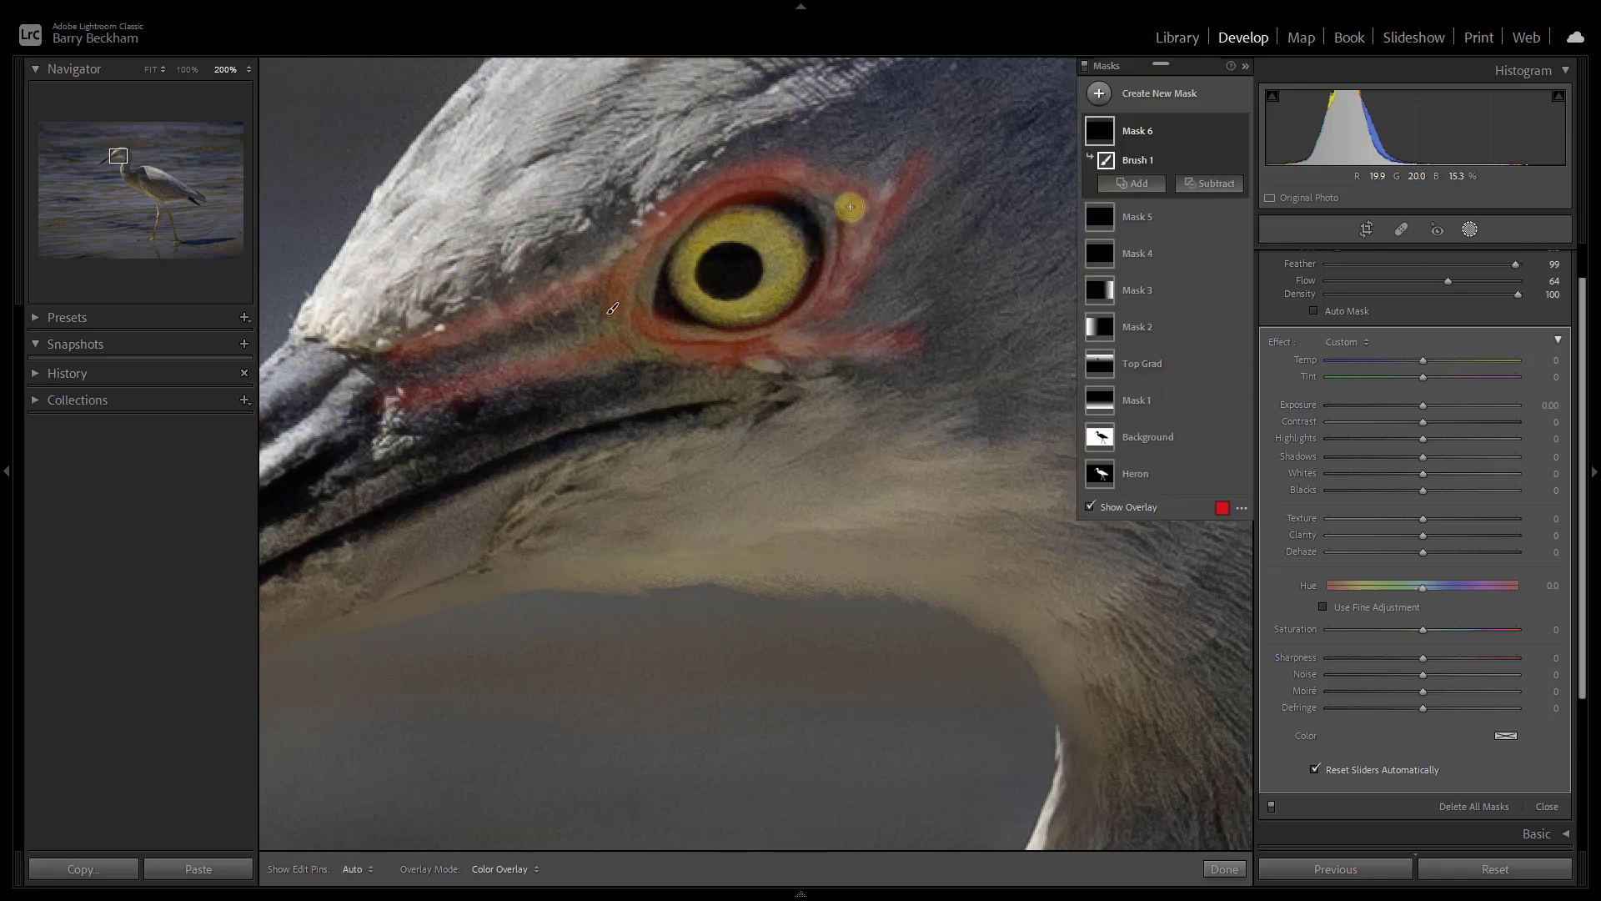
pyautogui.moveTo(792, 173); pyautogui.dragTo(917, 175)
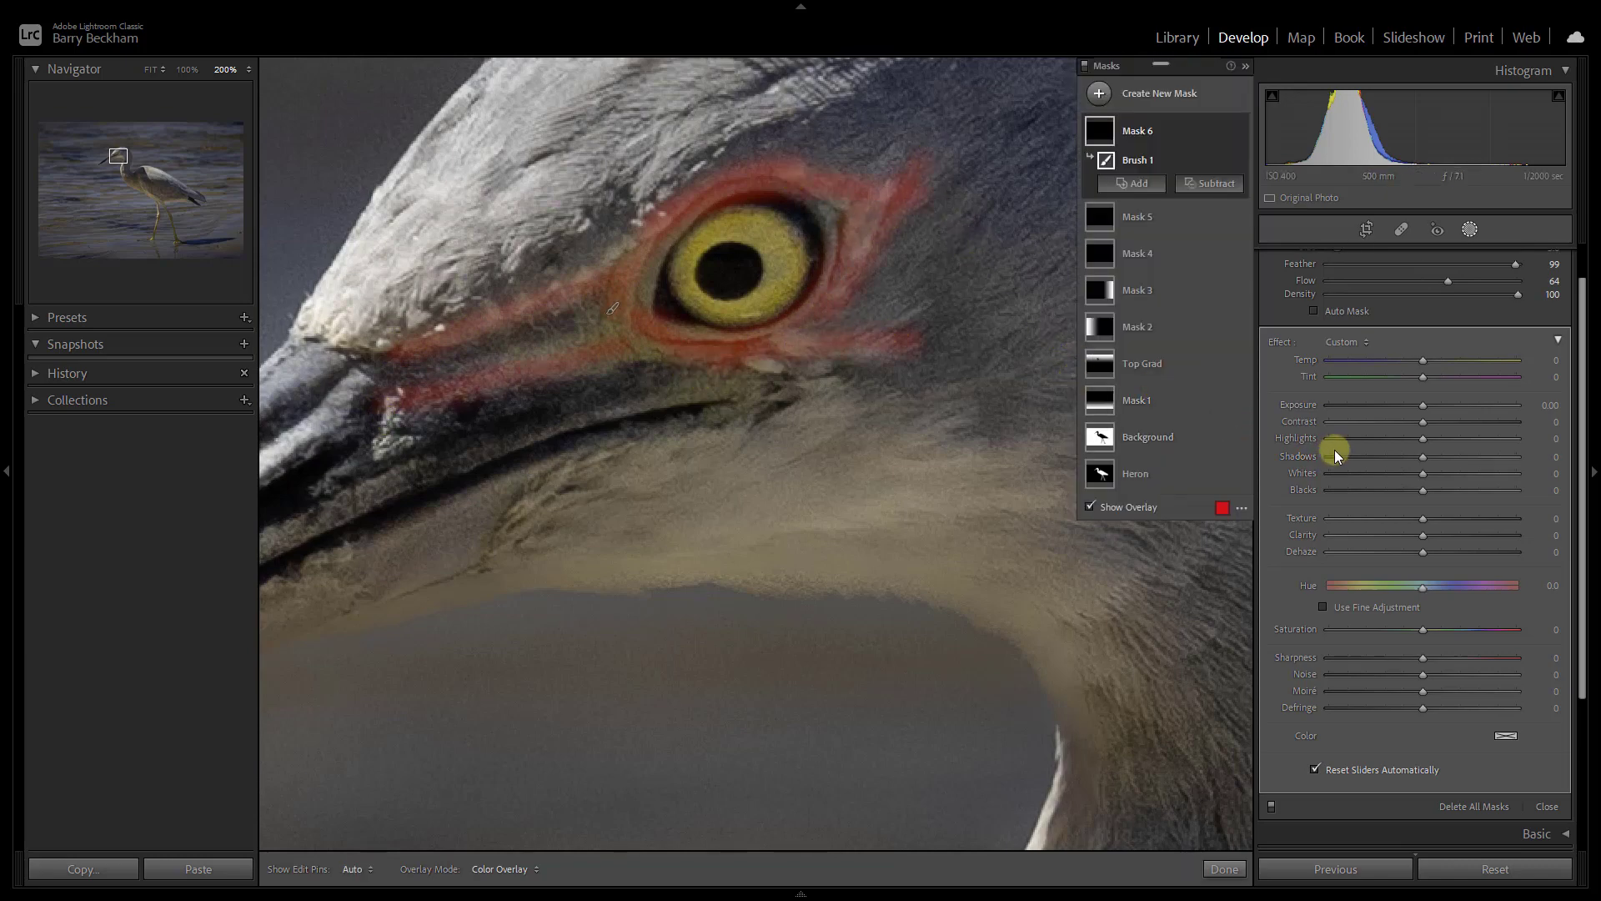
# Turn off the mask overlay, set the new mask's Exposure to 0.85 and reduce the brush Flow to 29
pyautogui.press('o')
pyautogui.moveTo(1423, 404); pyautogui.dragTo(1444, 407)
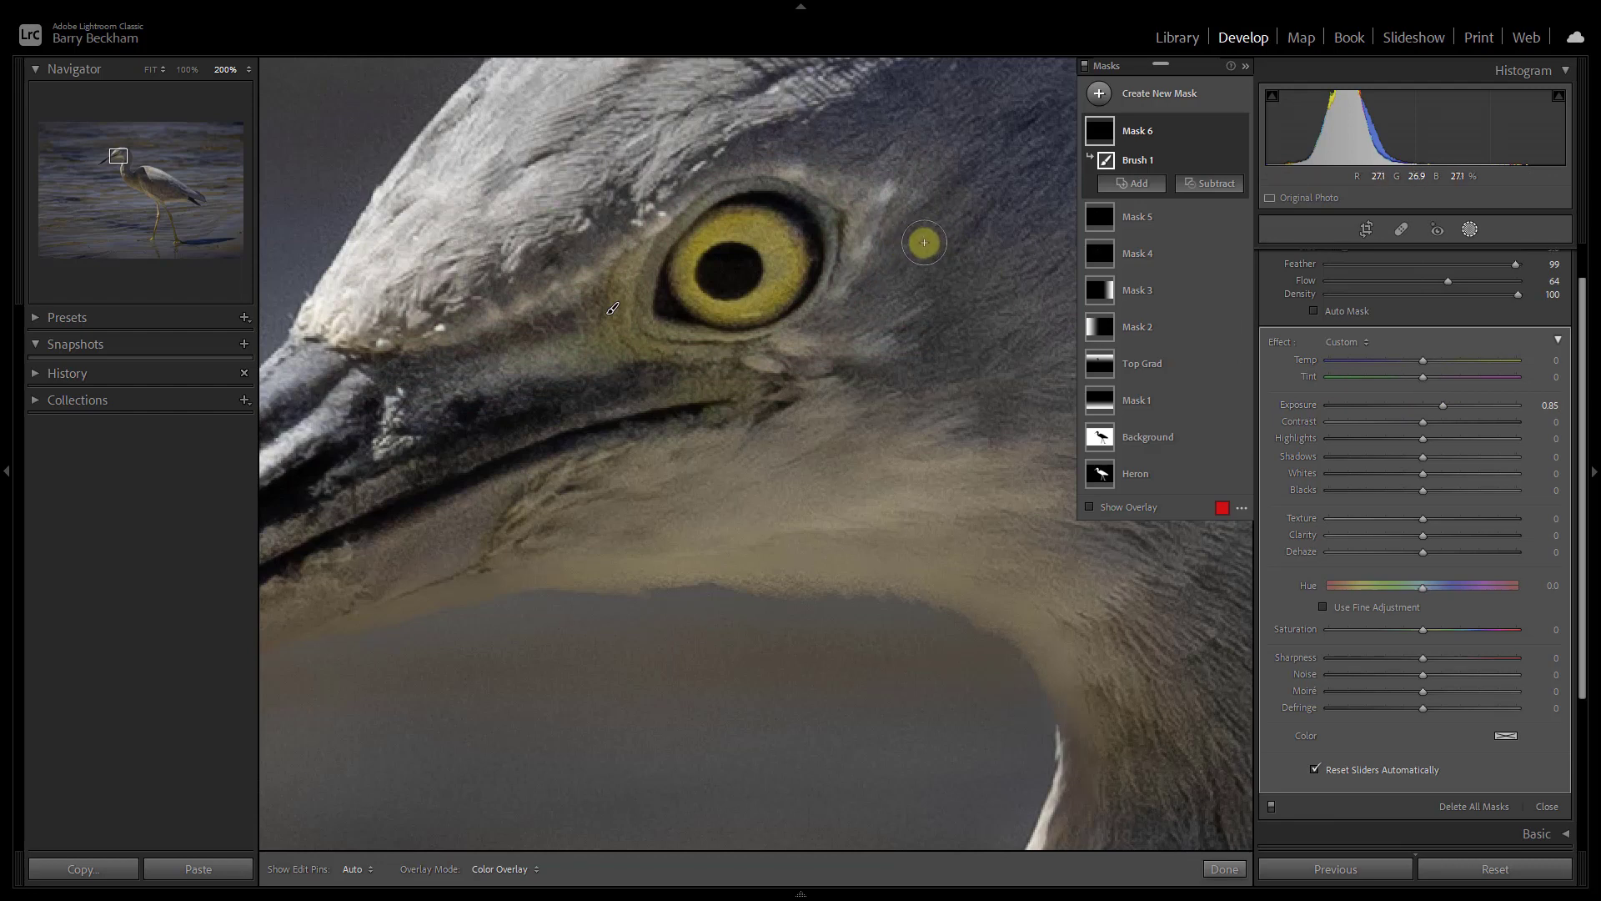
pyautogui.moveTo(1583, 307); pyautogui.dragTo(1578, 273)
pyautogui.click(1381, 329)
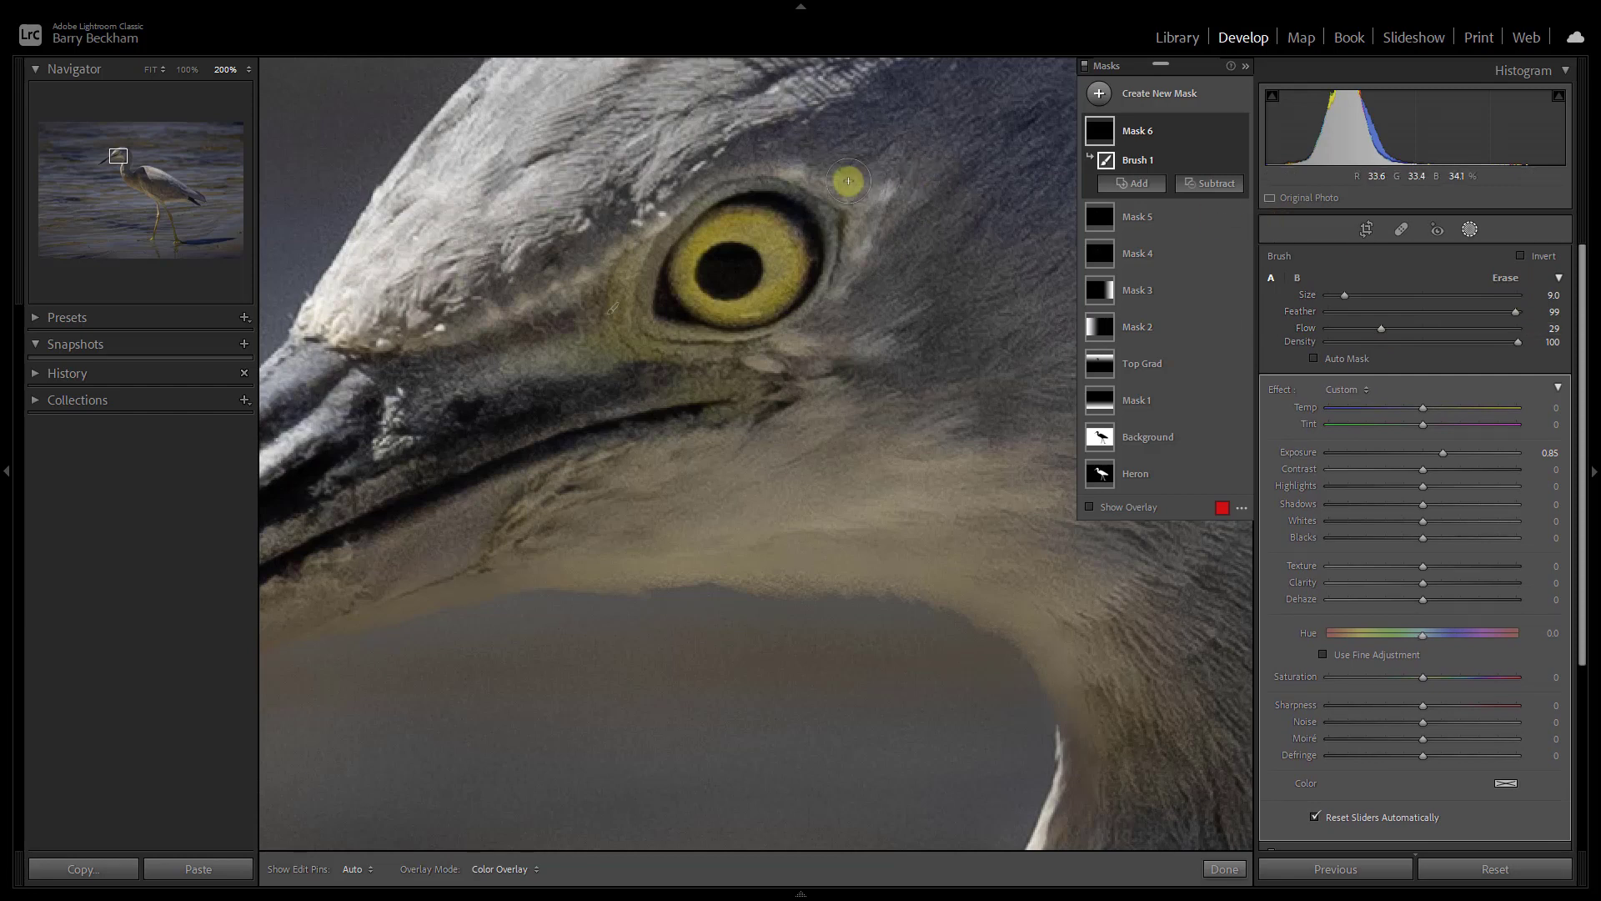
# Build up the brightening mask by brushing around the eye, the base of the beak and the throat, with edit pins hidden as needed
pyautogui.press('h')
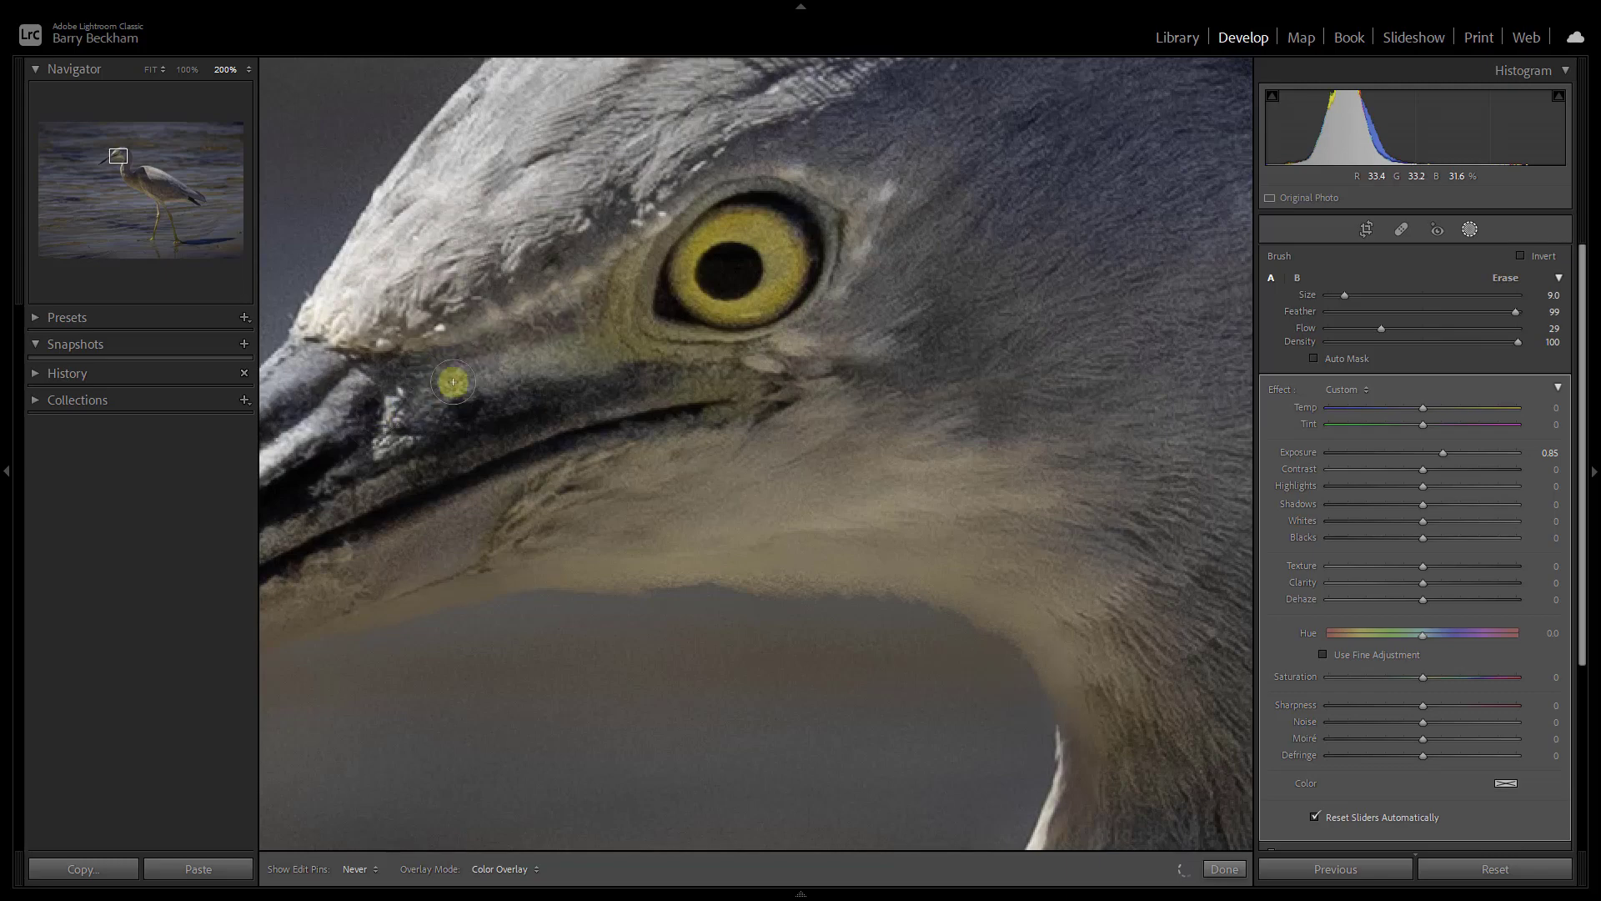
pyautogui.rightClick(672, 198)
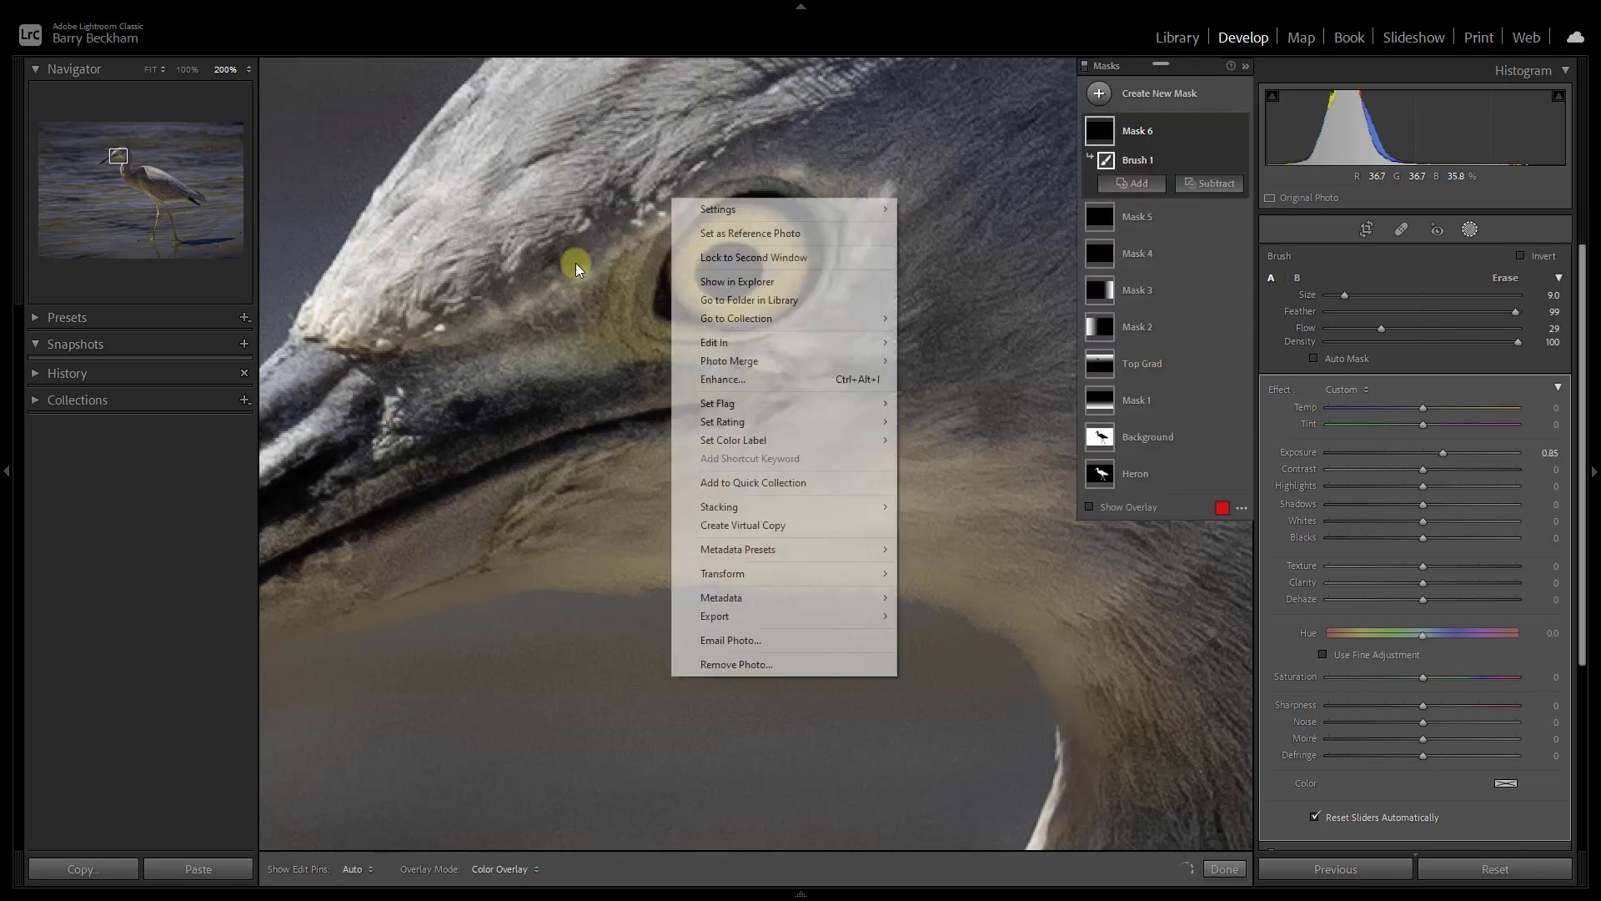
pyautogui.click(603, 296)
pyautogui.press('h')
pyautogui.press('h')
pyautogui.press('h')
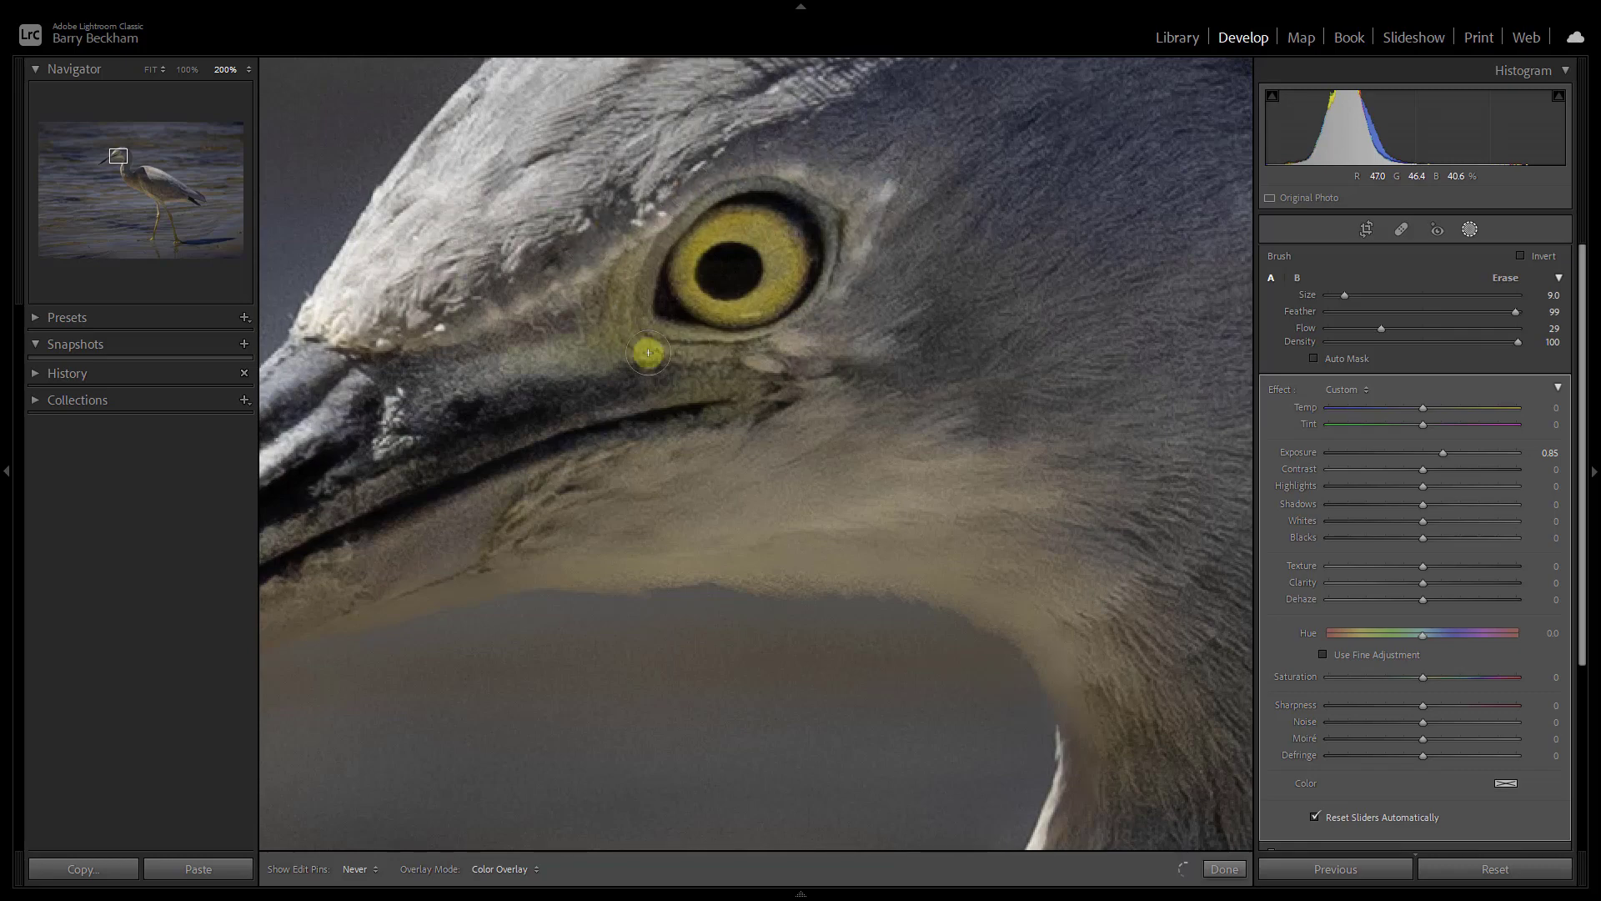
pyautogui.press('h')
pyautogui.press('h')
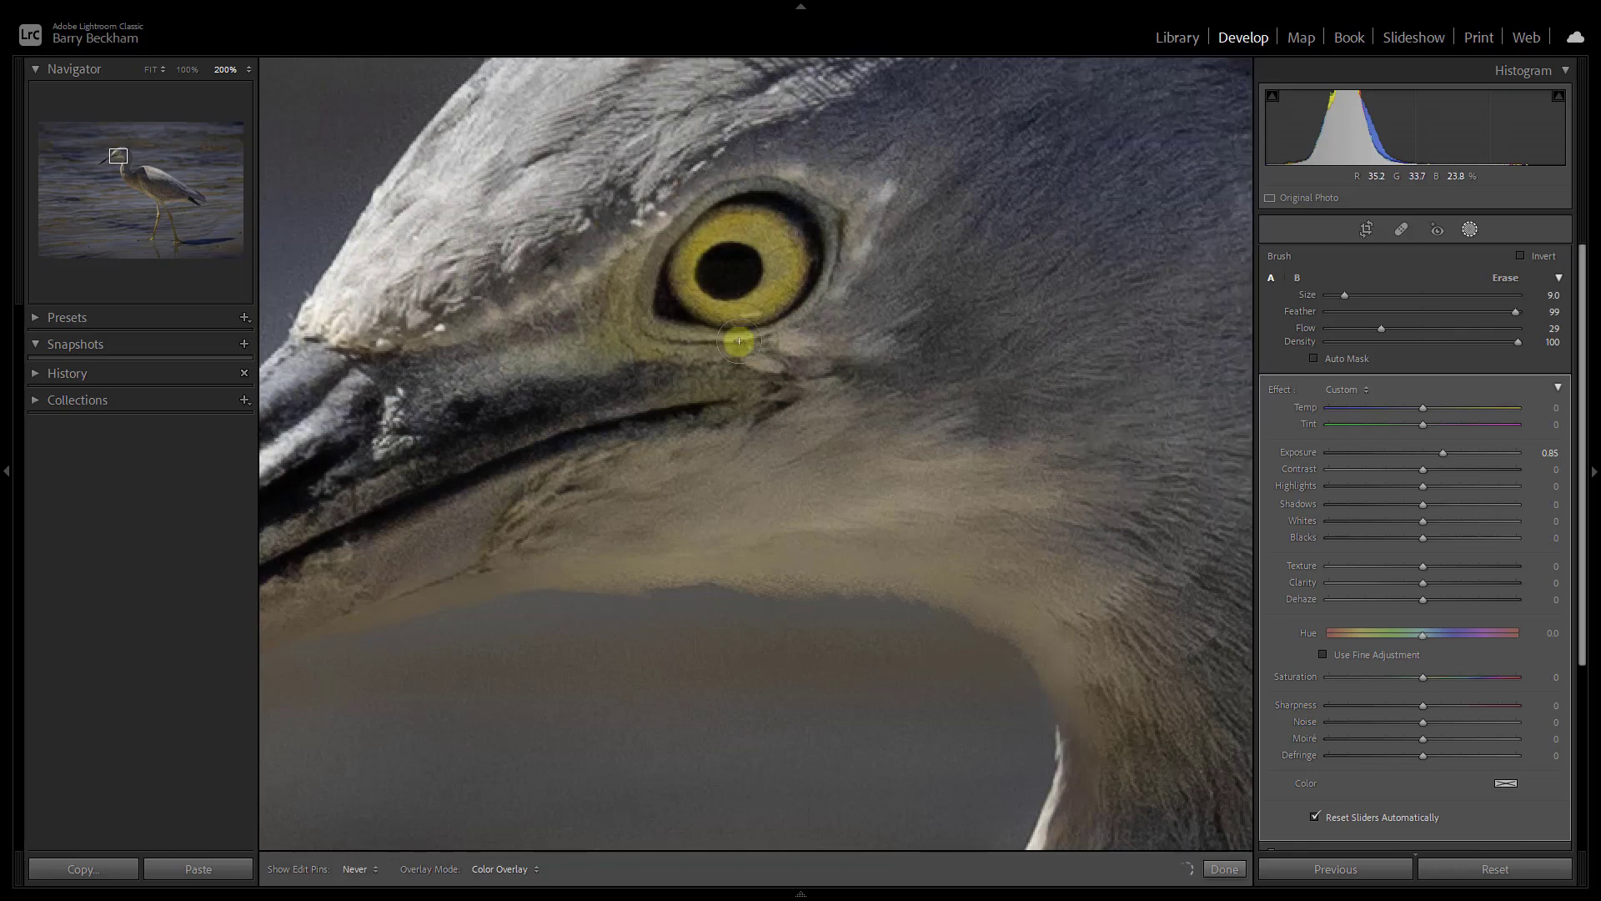
pyautogui.press('h')
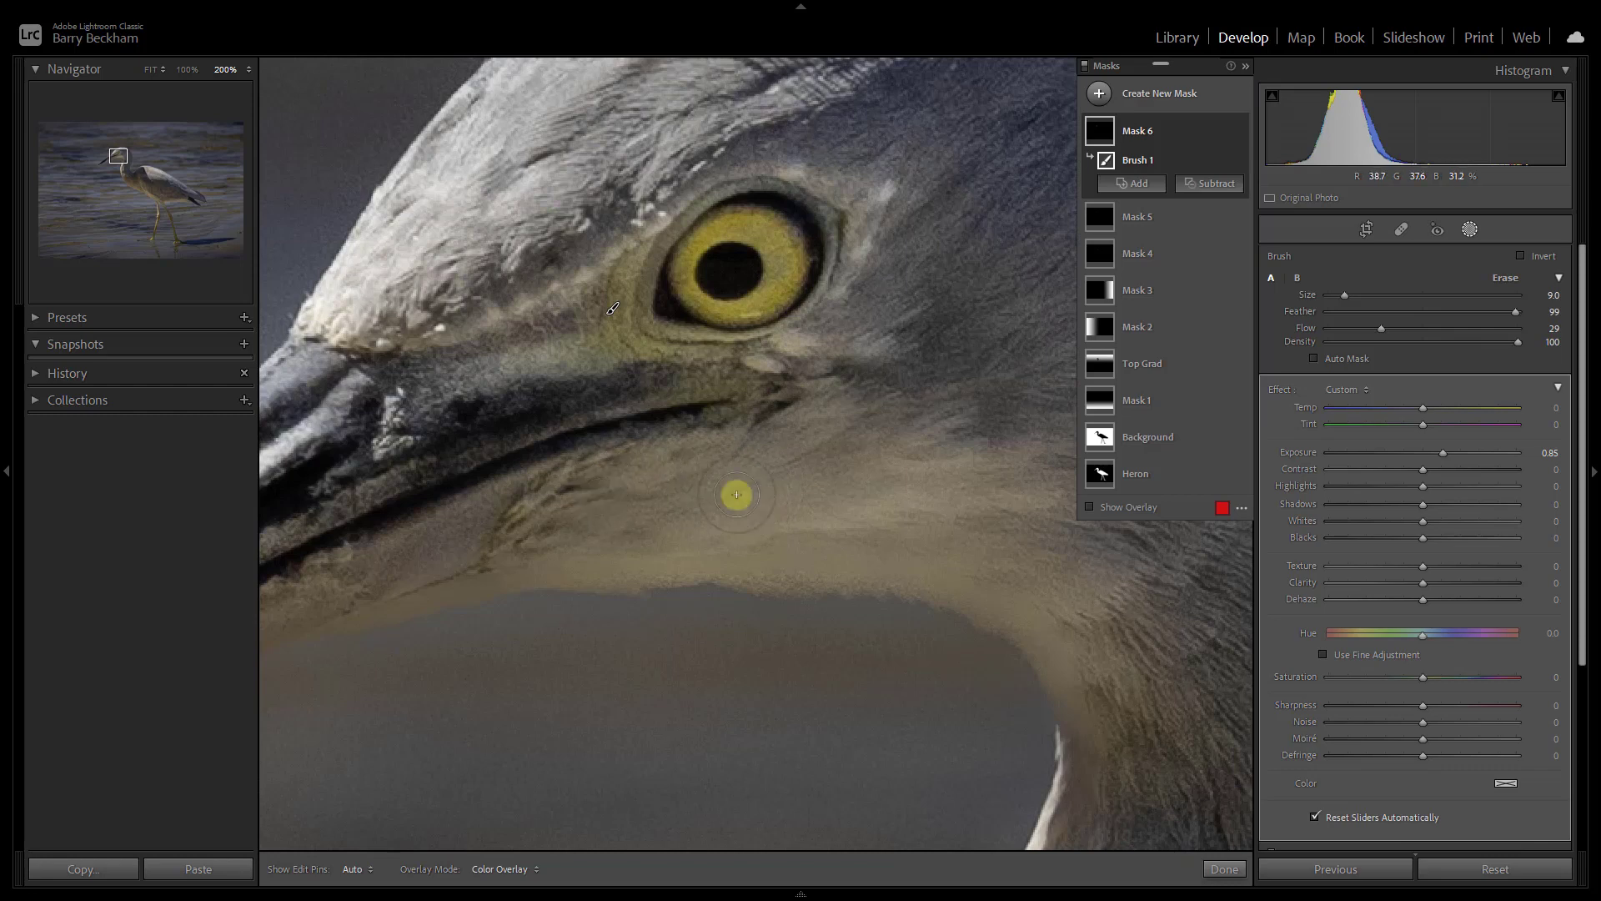
pyautogui.press('h')
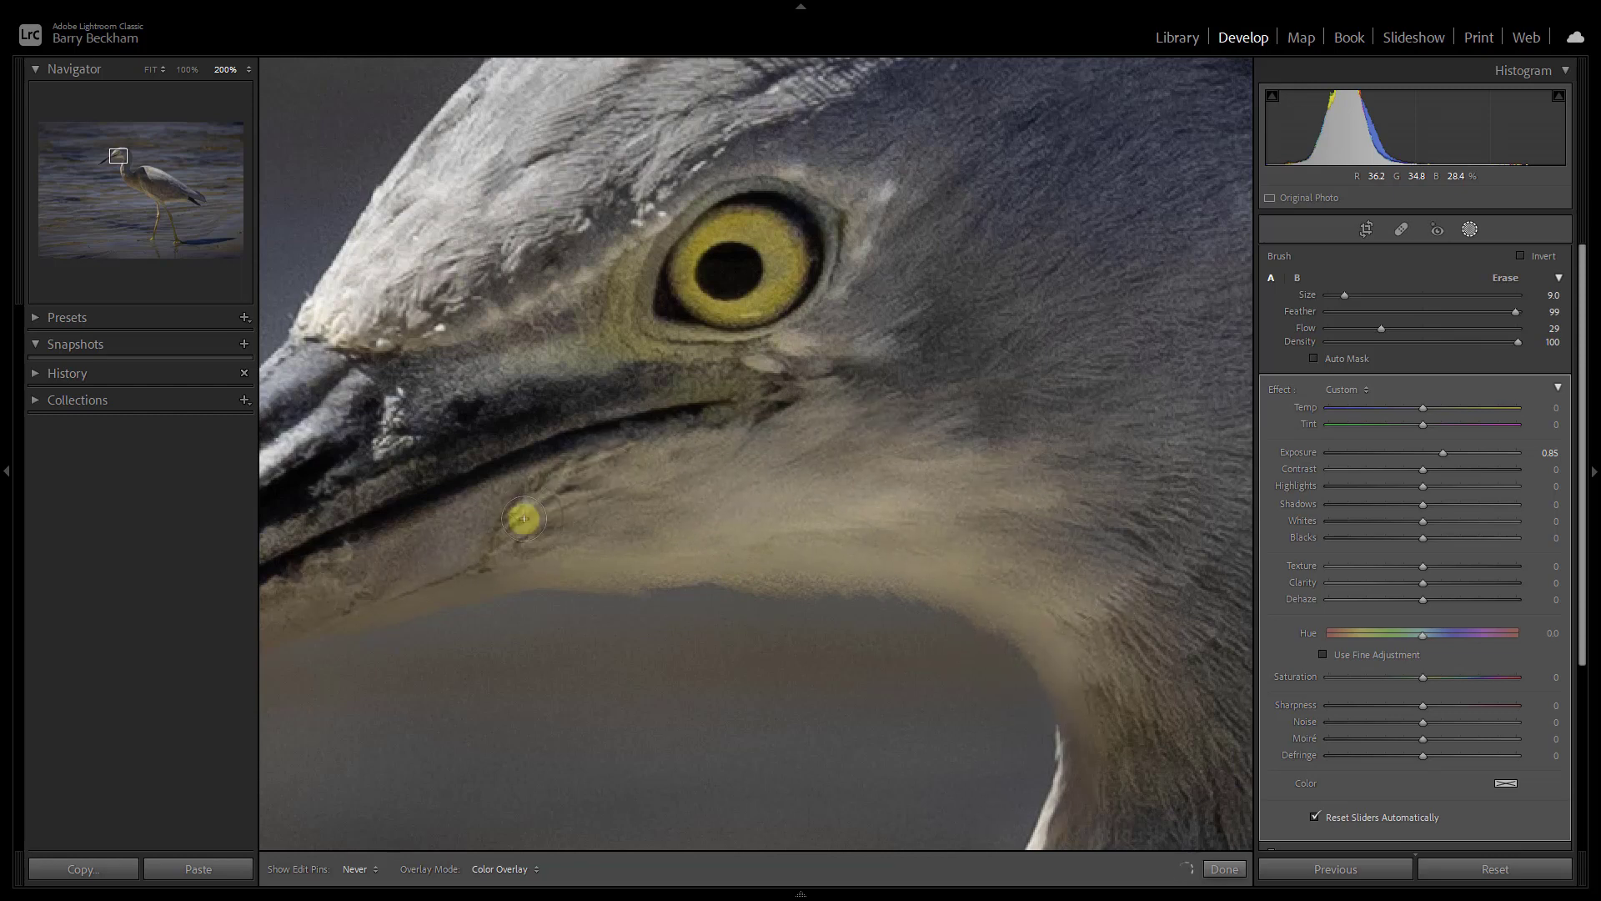
pyautogui.press('h')
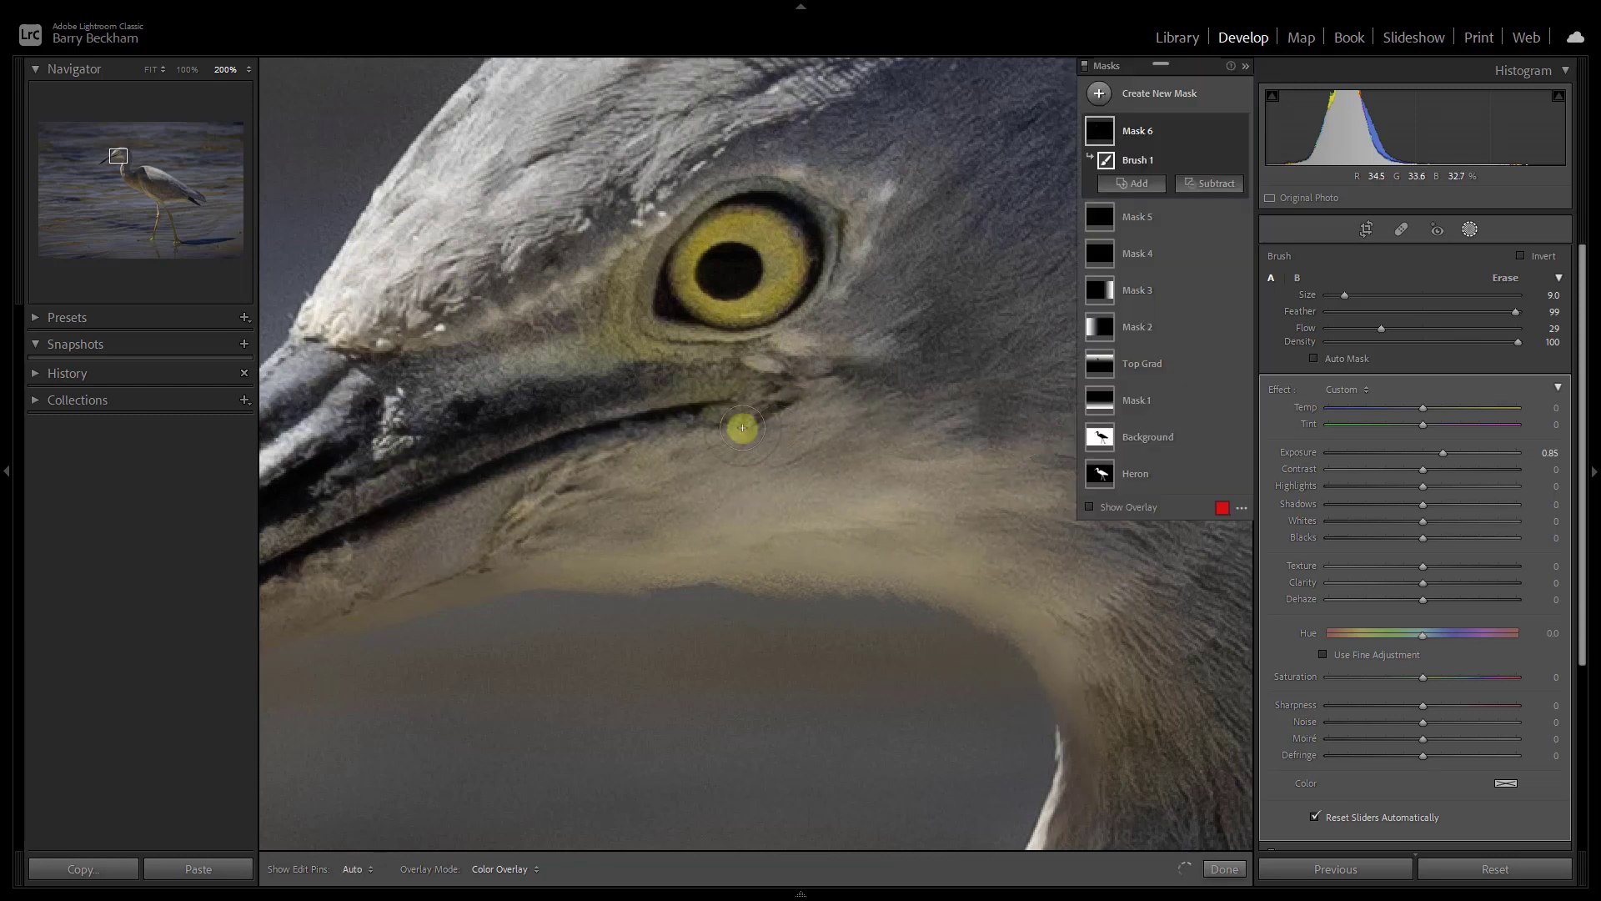
pyautogui.press('h')
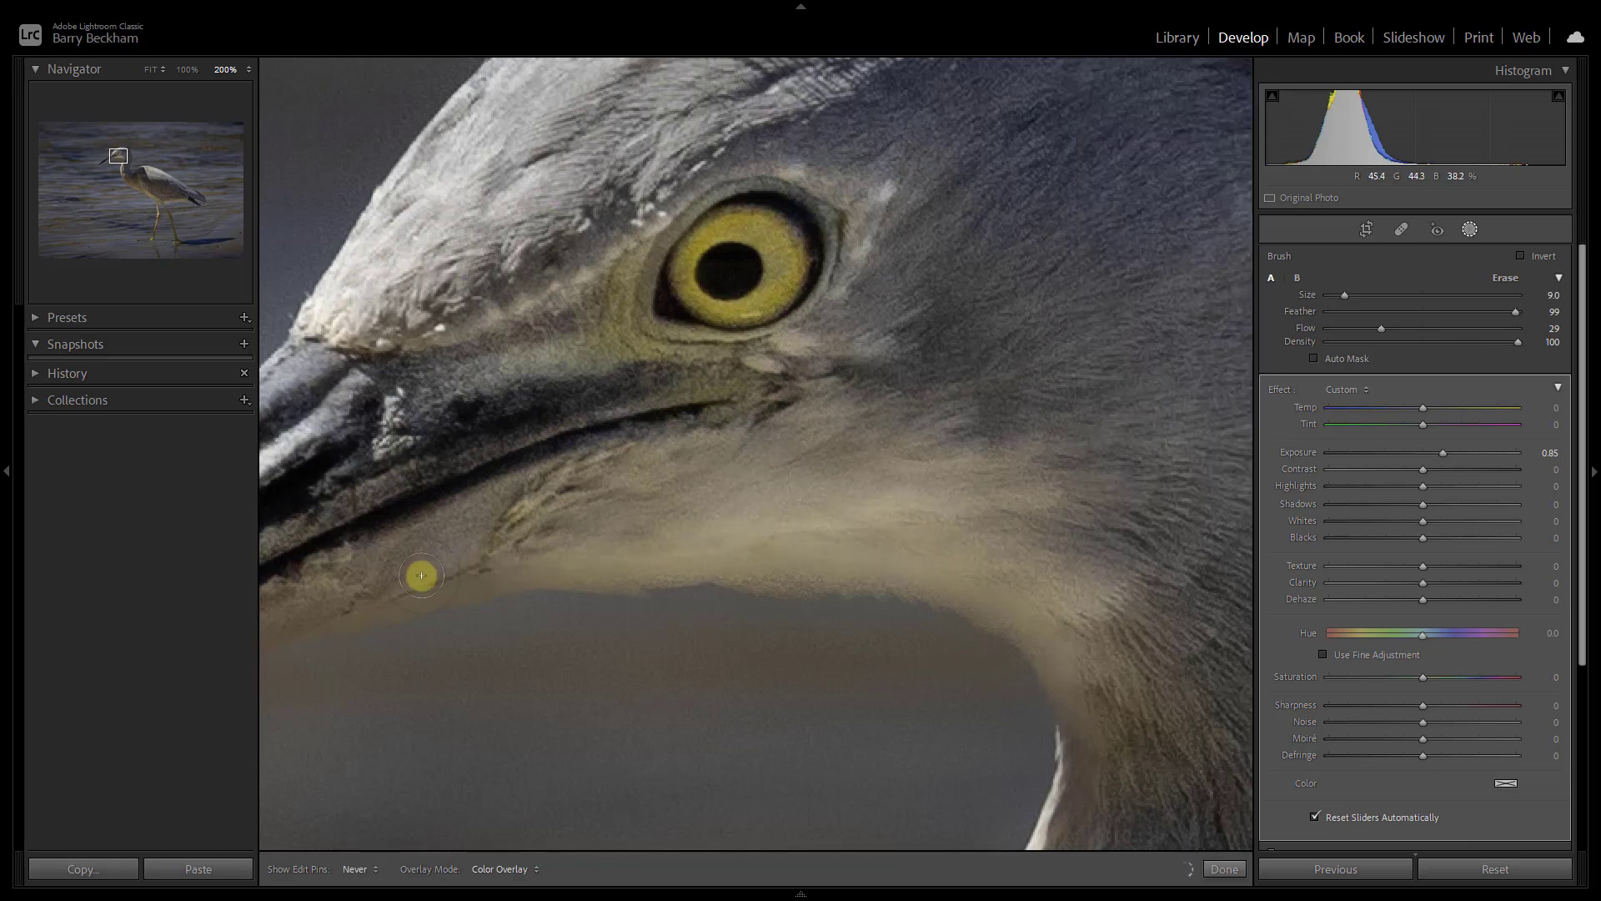
pyautogui.press('h')
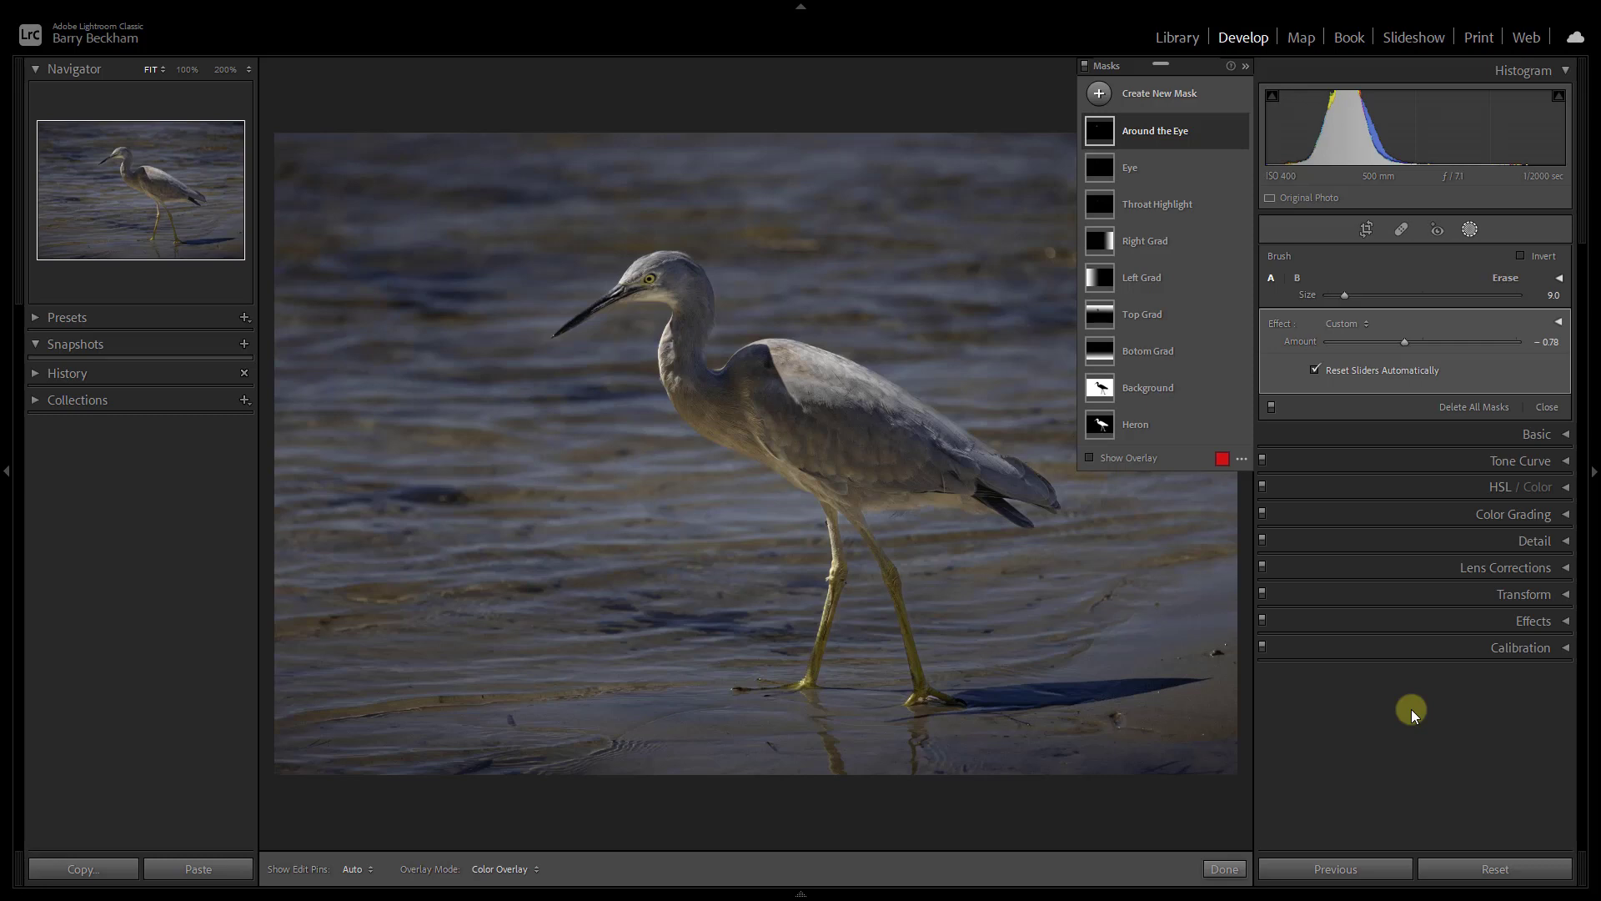
# Switch all masks off and back on to compare the heron photo before and after the masking
pyautogui.click(1085, 67)
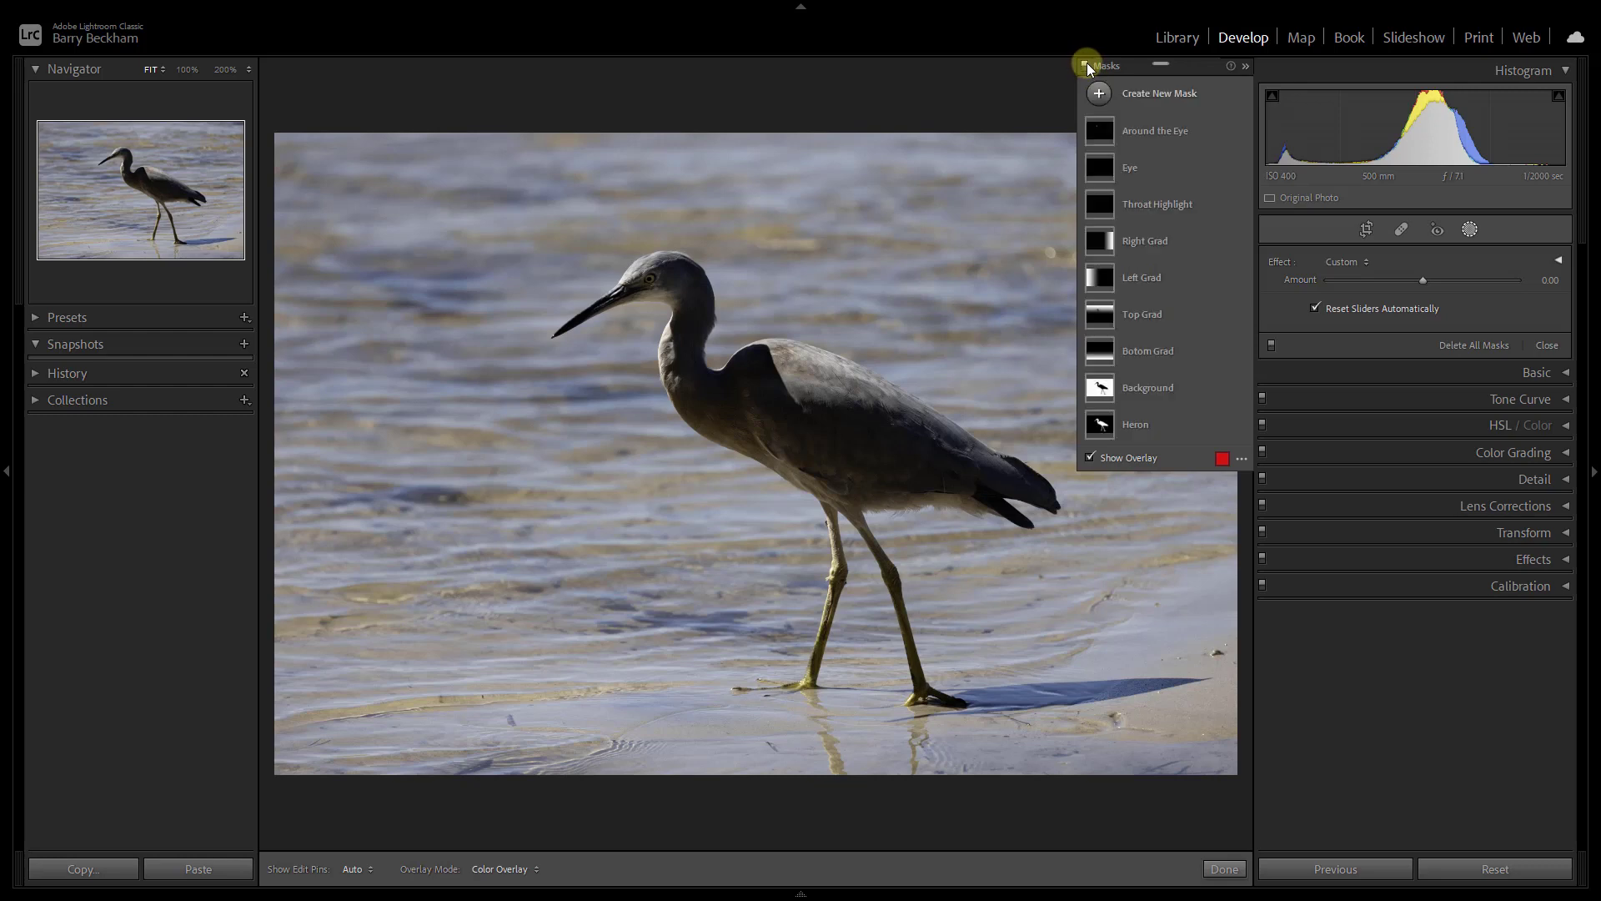
pyautogui.click(1084, 66)
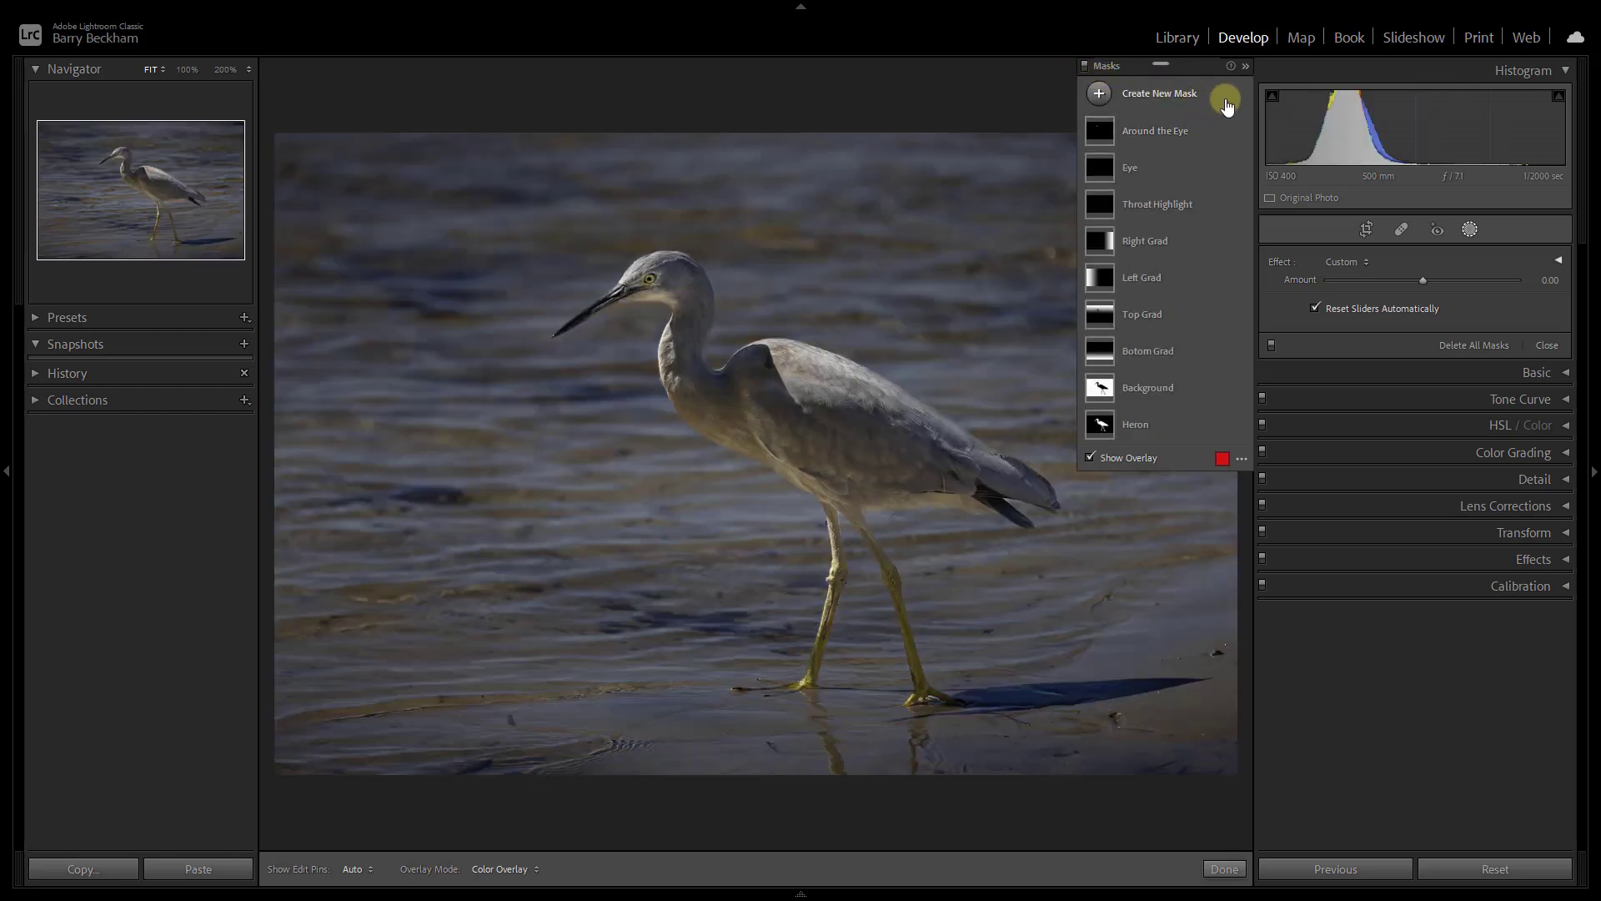